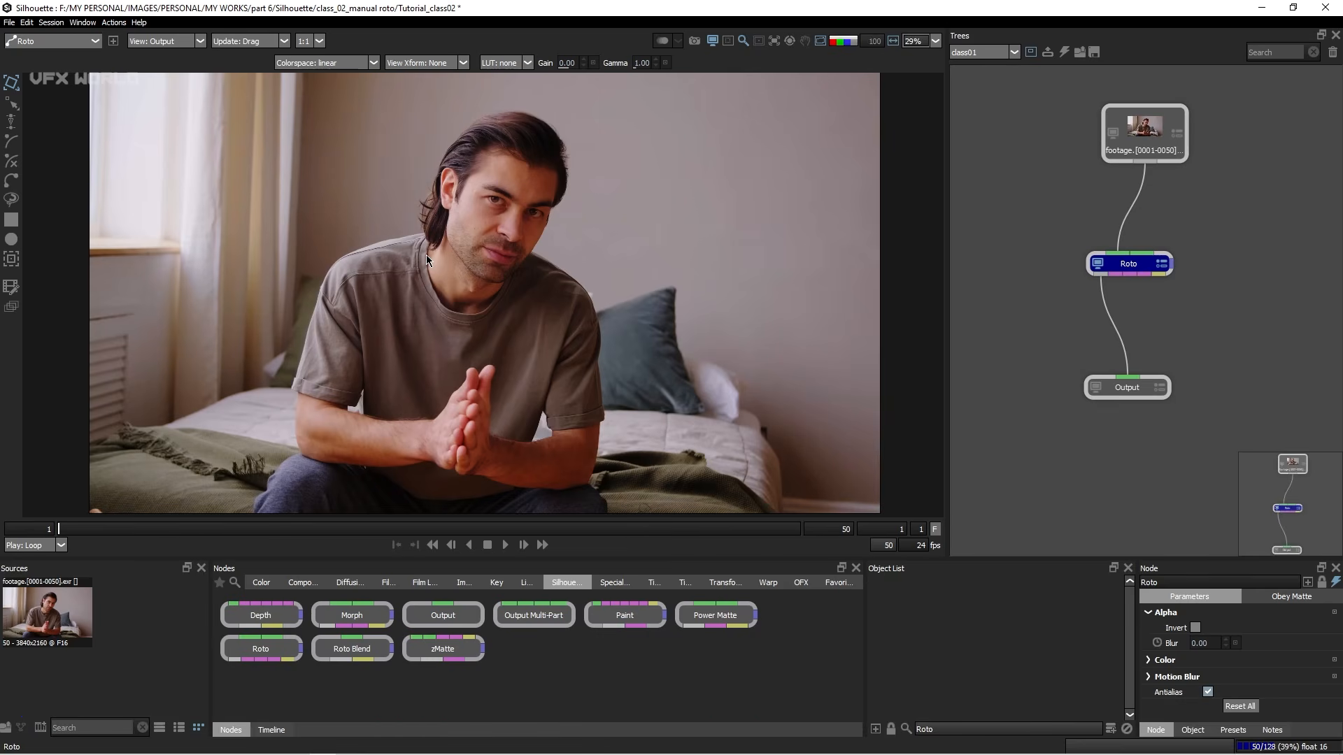
Step: Switch the viewer to the Foreground view
left_click(168, 42)
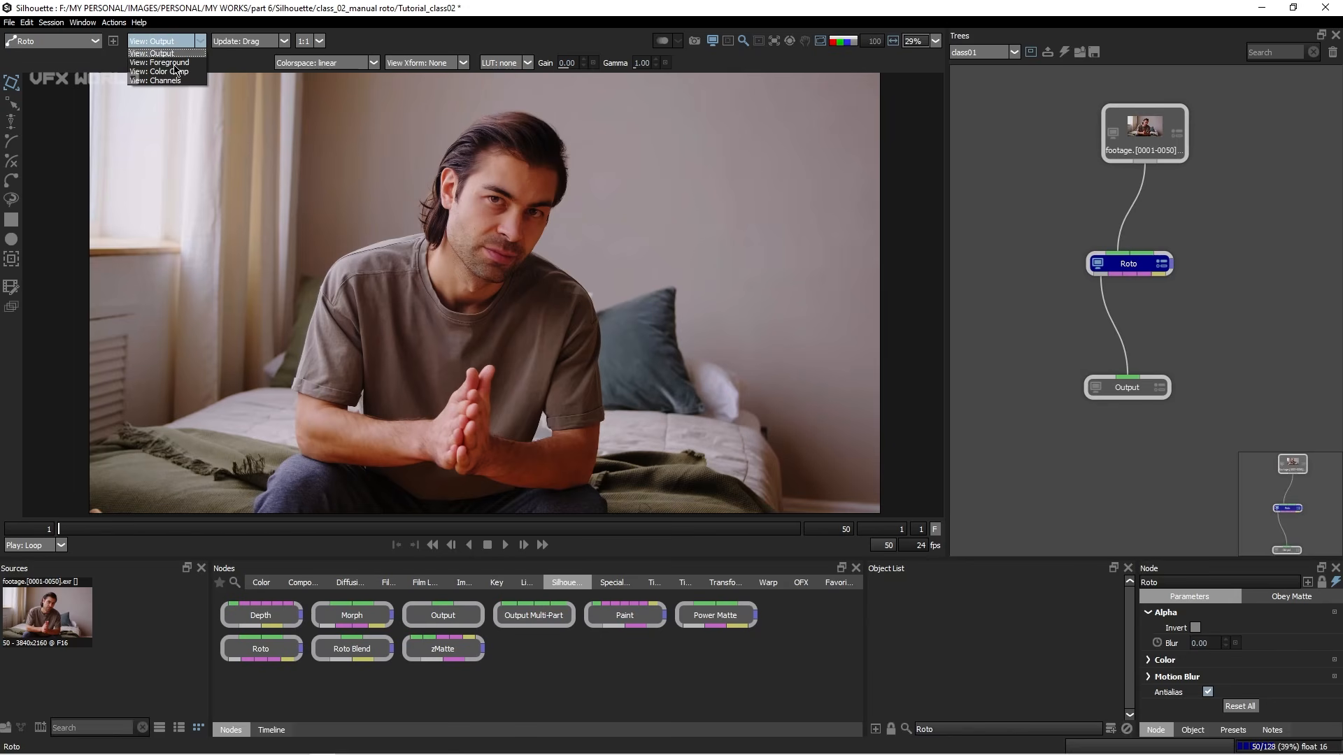
left_click(174, 63)
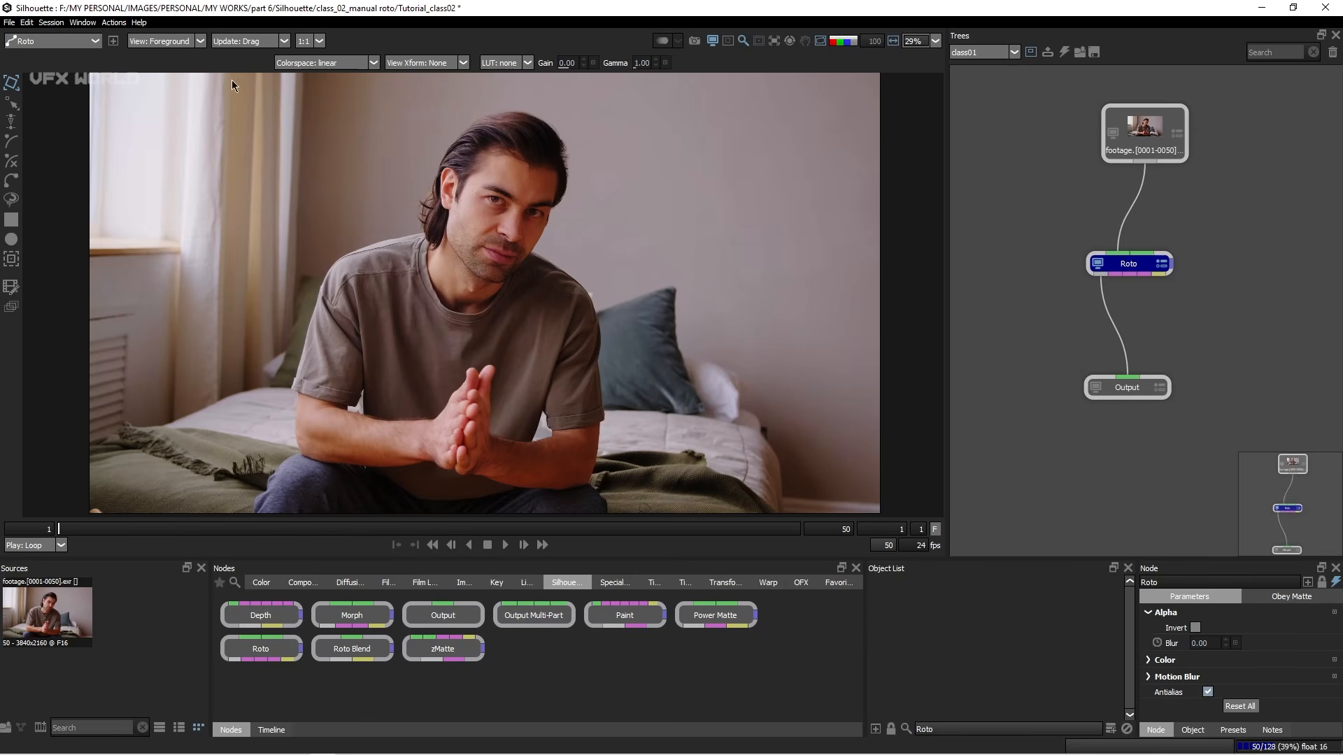
left_click(171, 42)
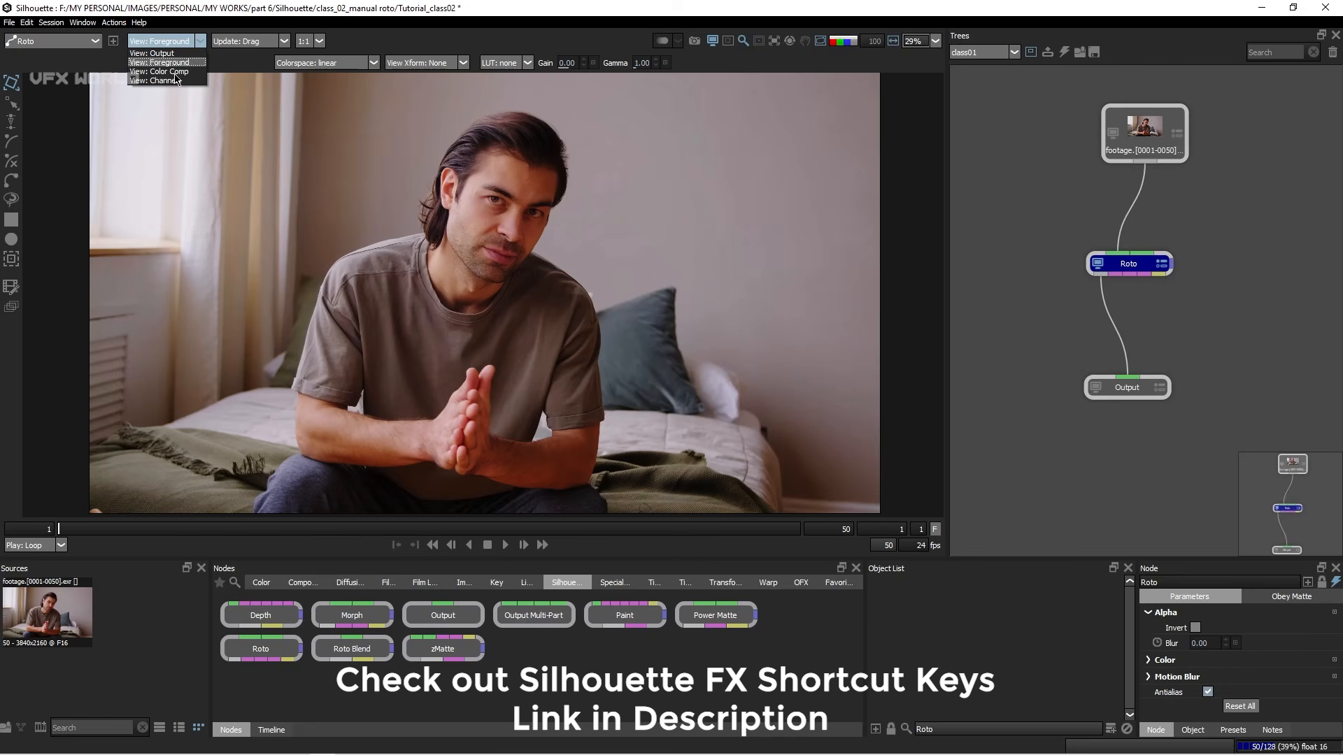
left_click(360, 183)
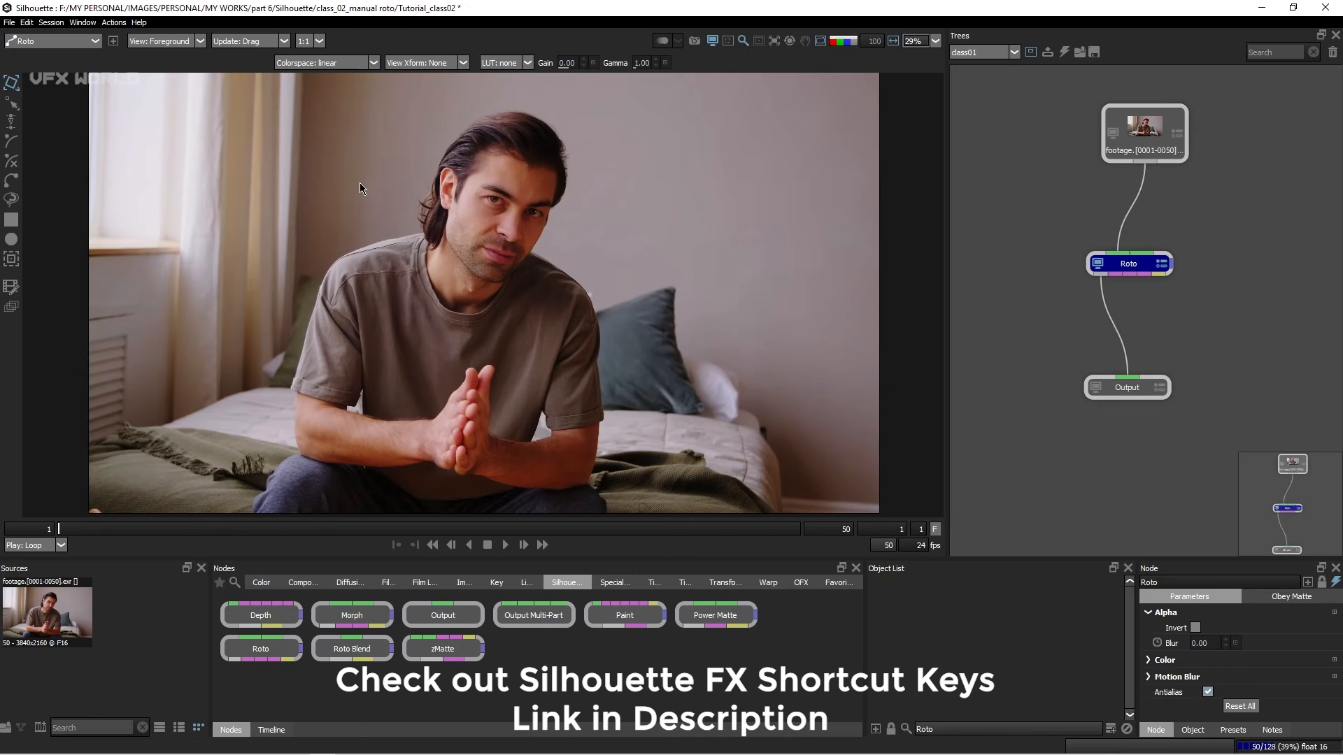
Step: Cycle the viewer through the Output, Foreground, Color Comp and Channels views, ending on Foreground
key("2")
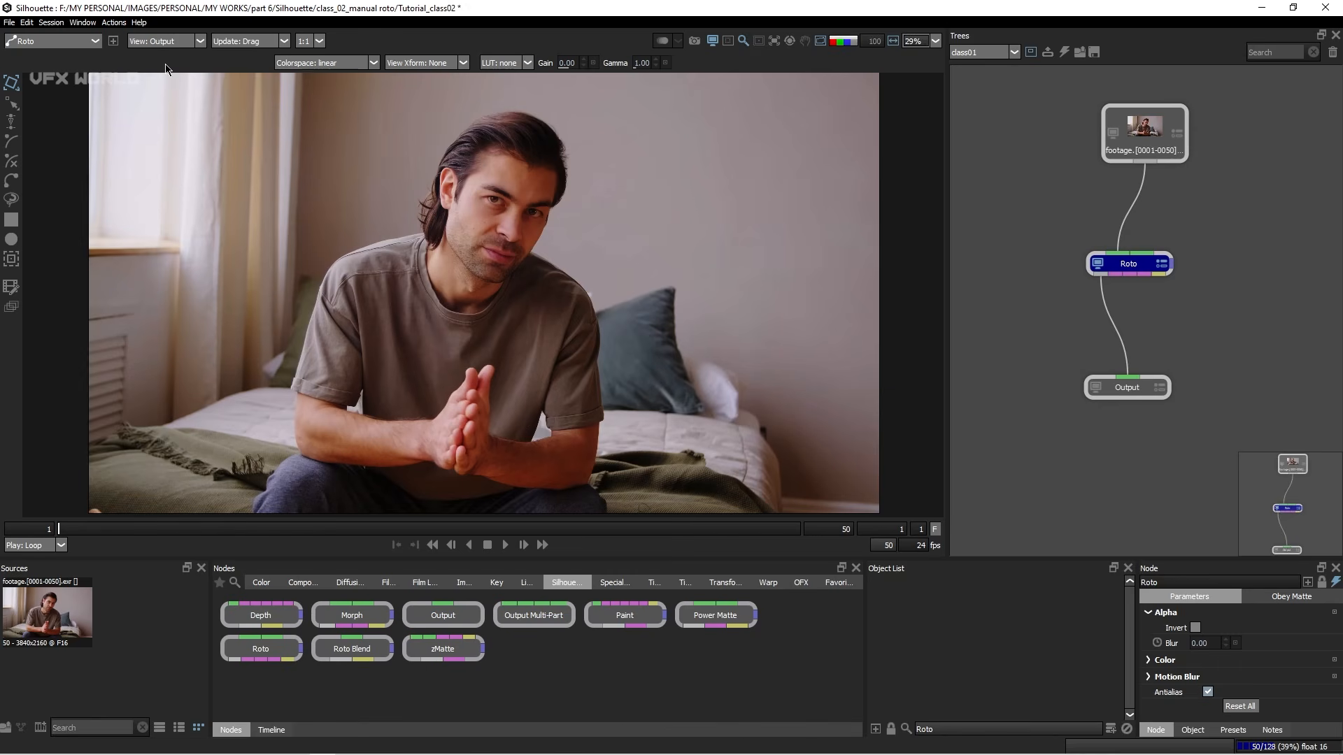
key("1")
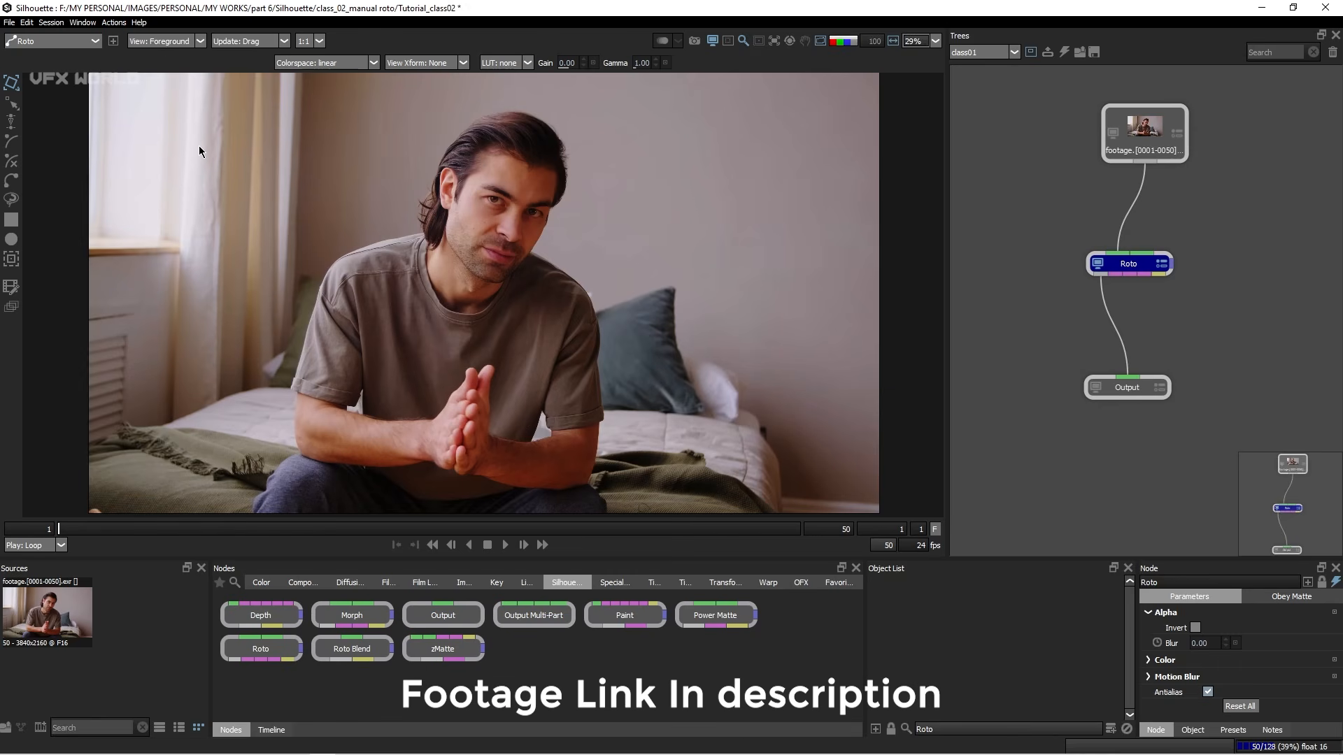
key("3")
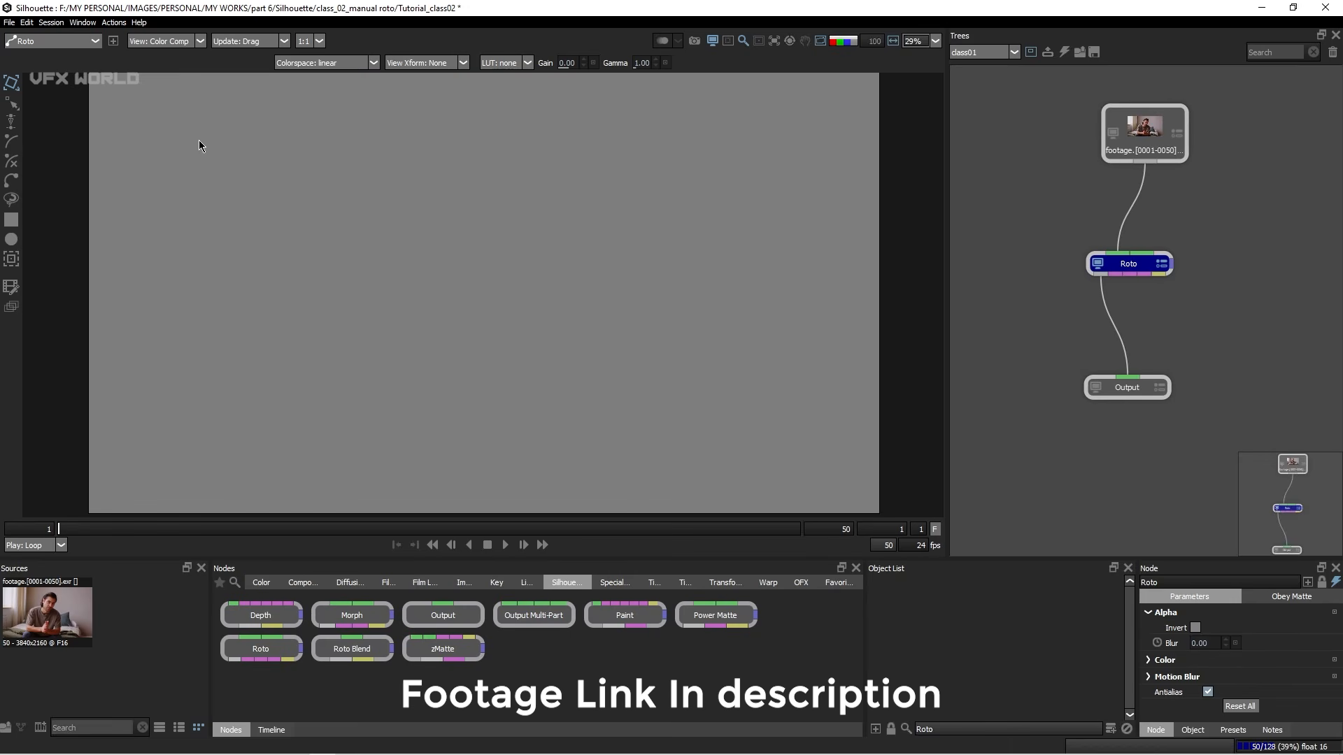
key("4")
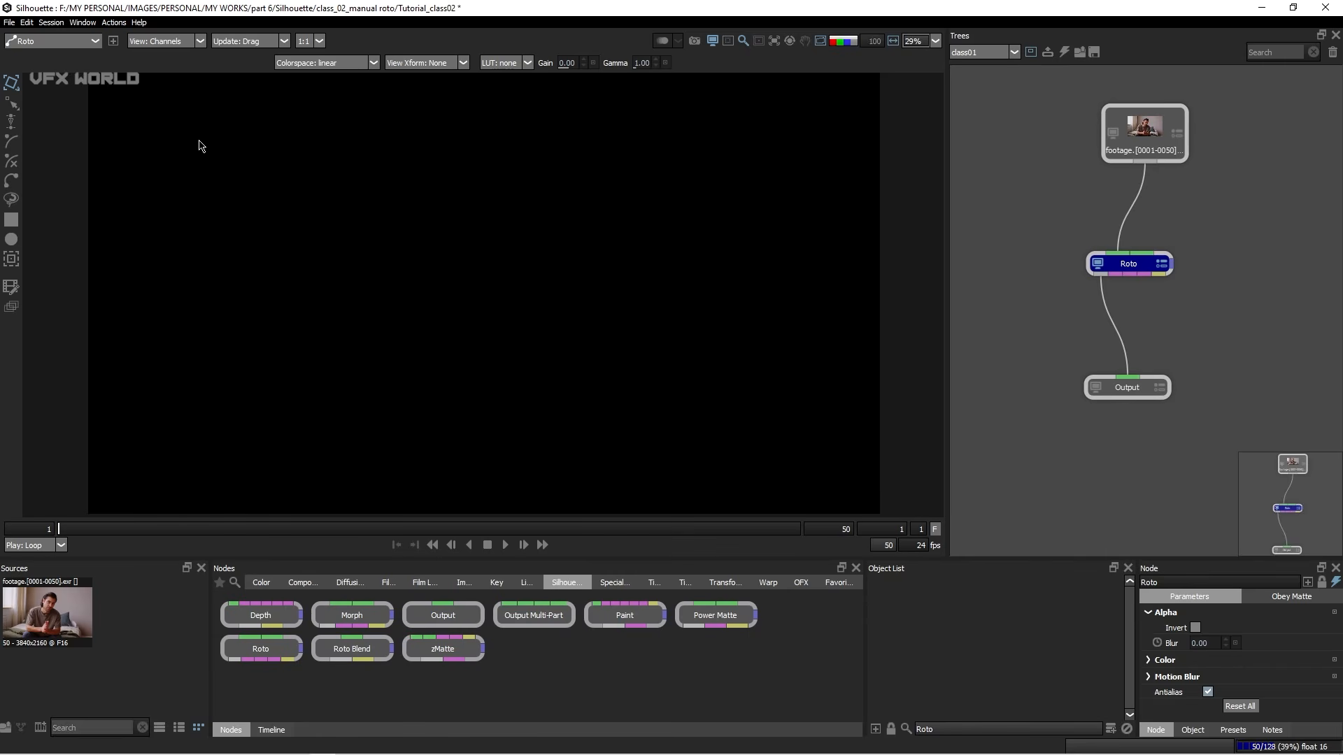
key("1")
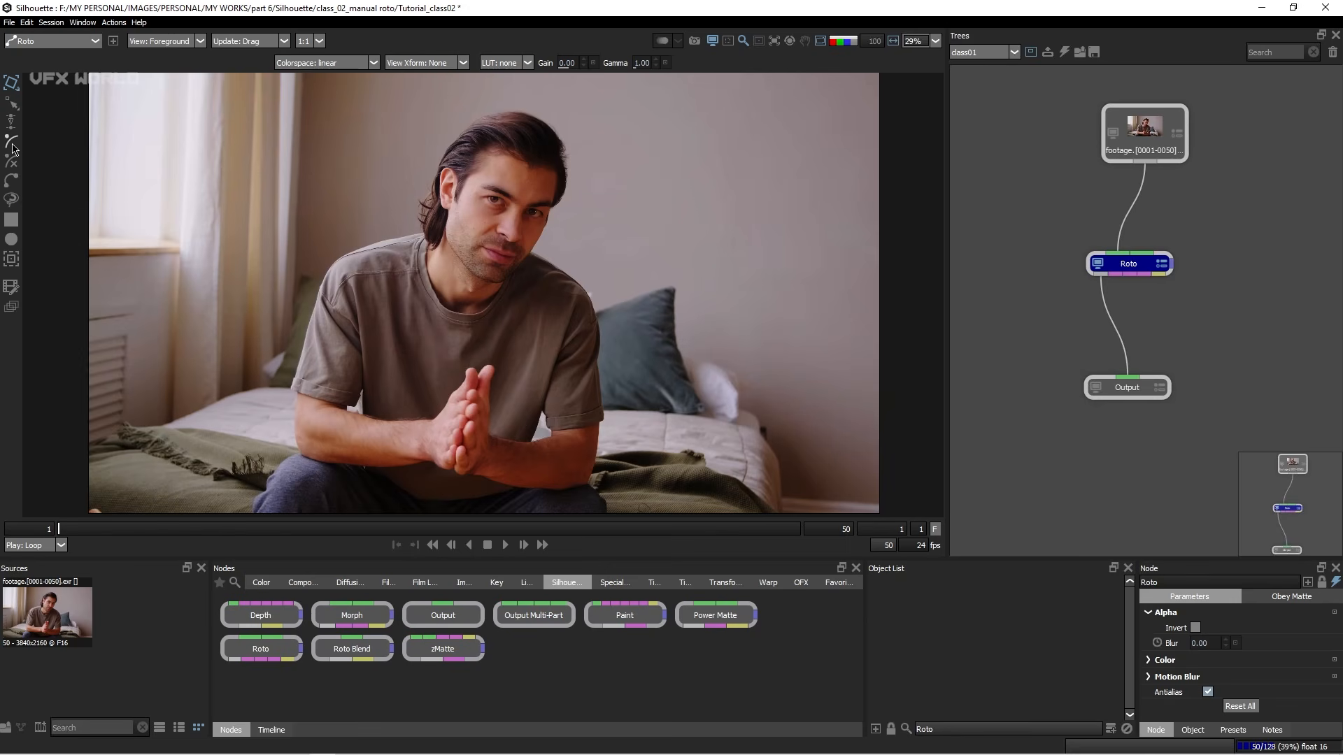
Step: Show the Roto node's timeline in place of the node library
left_click_drag(306, 195, 289, 180)
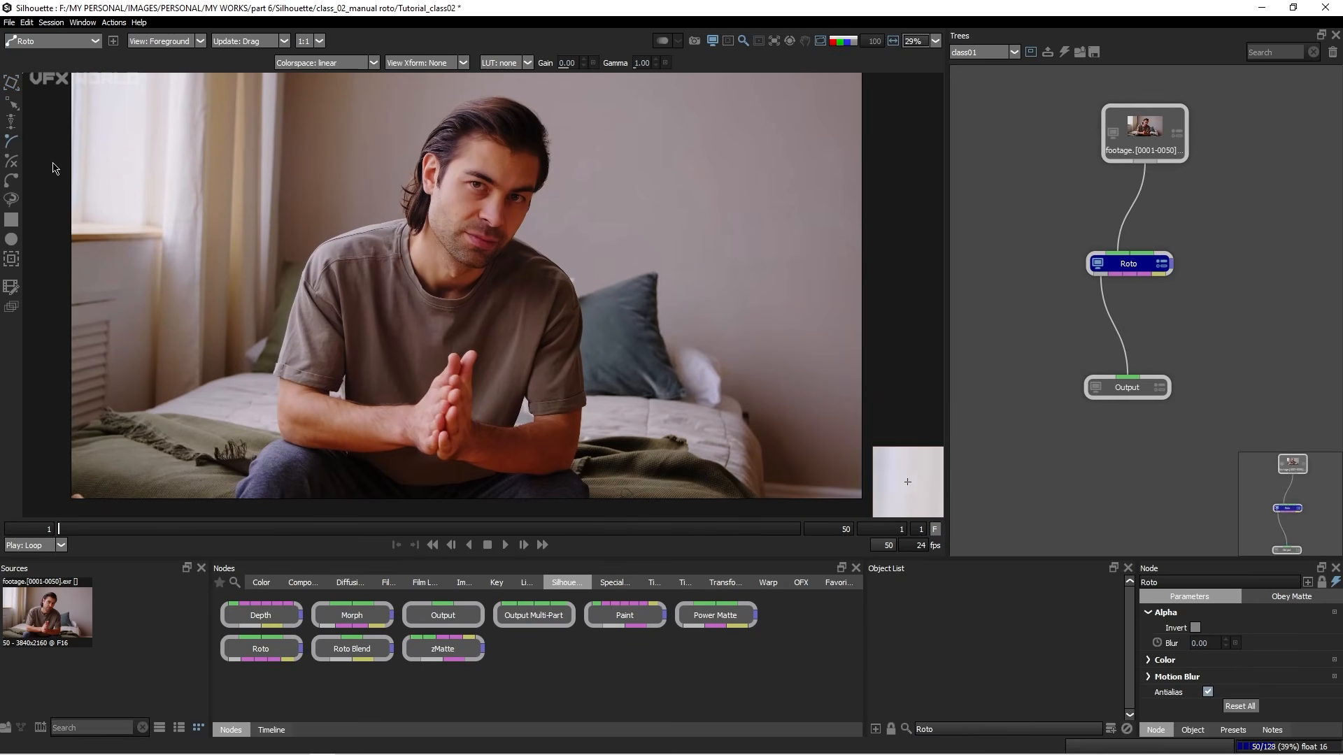
left_click_drag(403, 213, 410, 242)
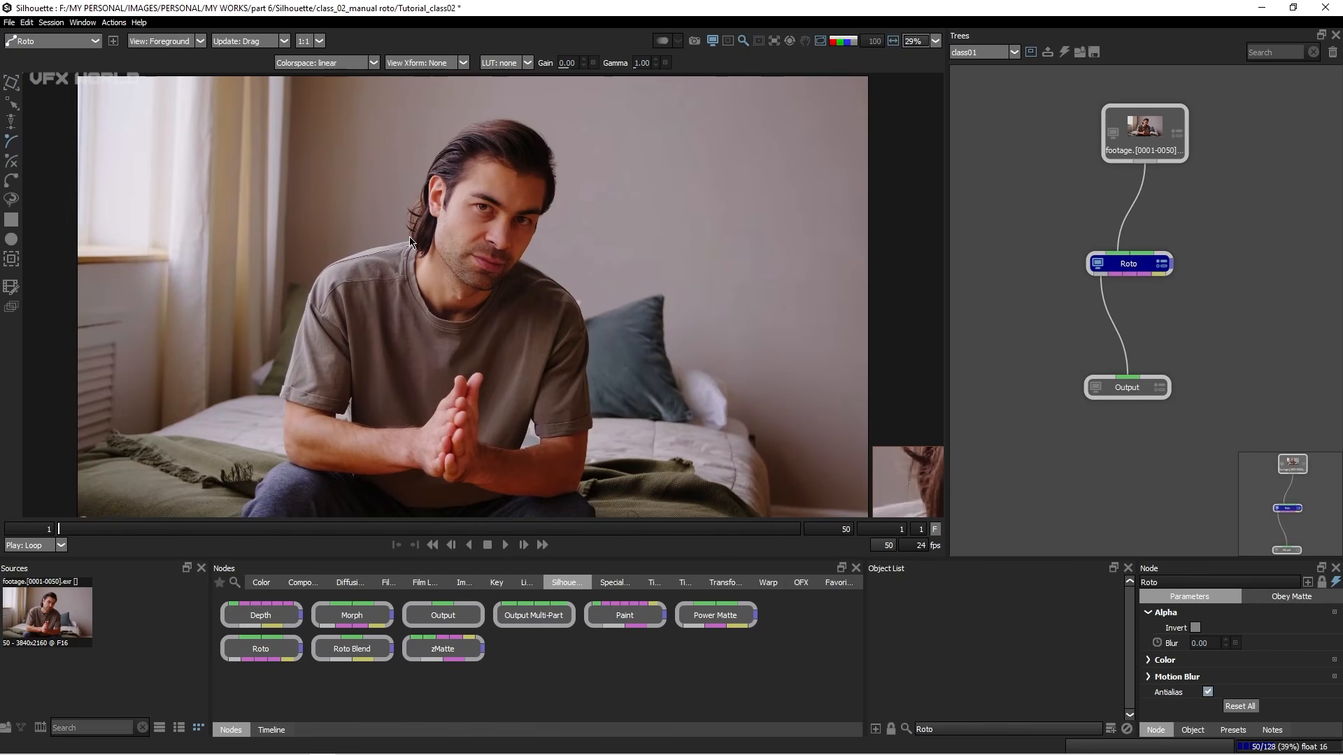
key("t")
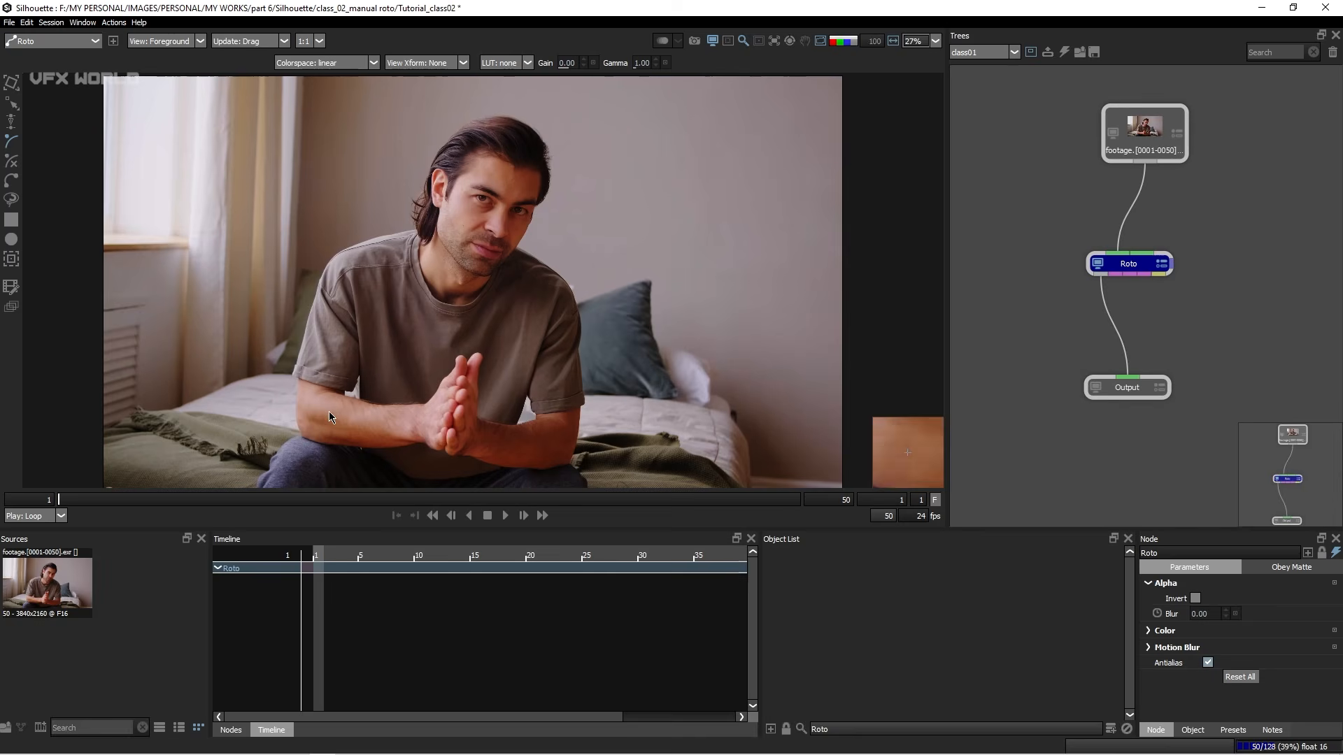
Step: Compare the available workspace layouts, including the enlarged viewer, and return to the default layout with the large node tree
key("F2")
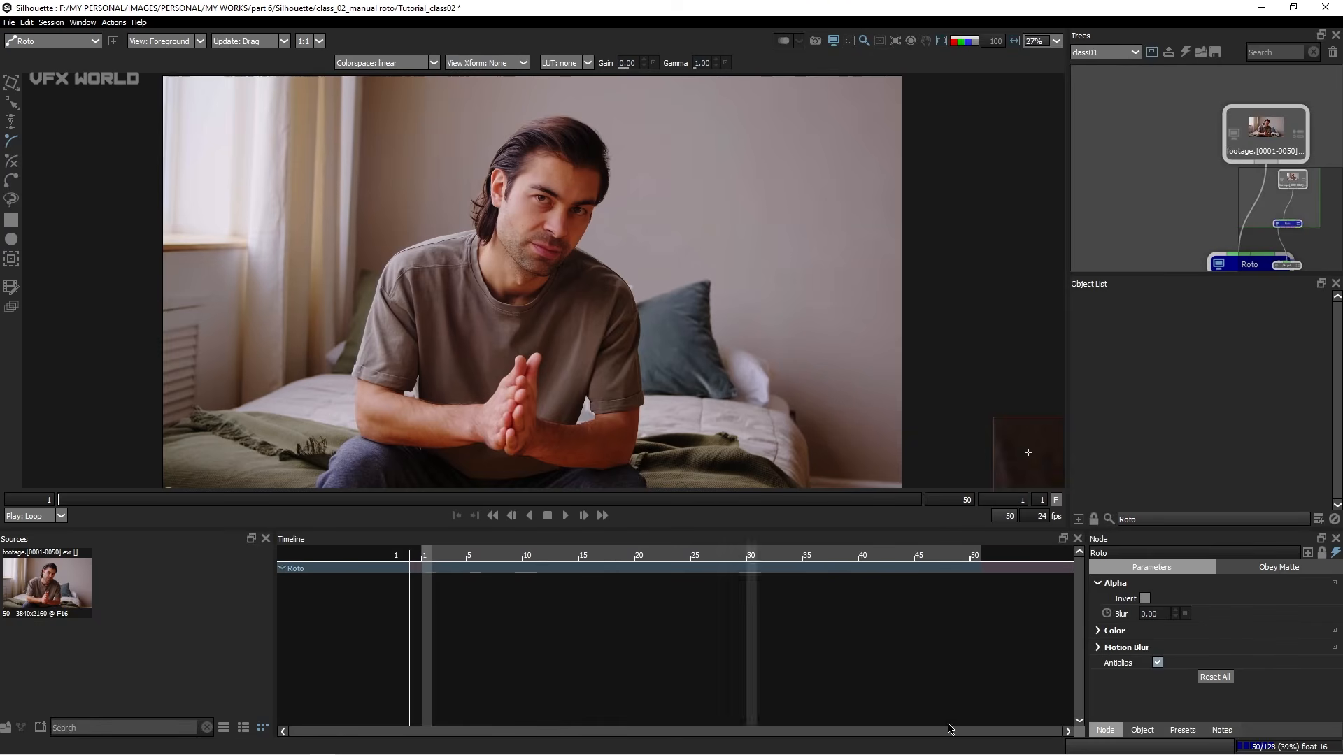
key("grave")
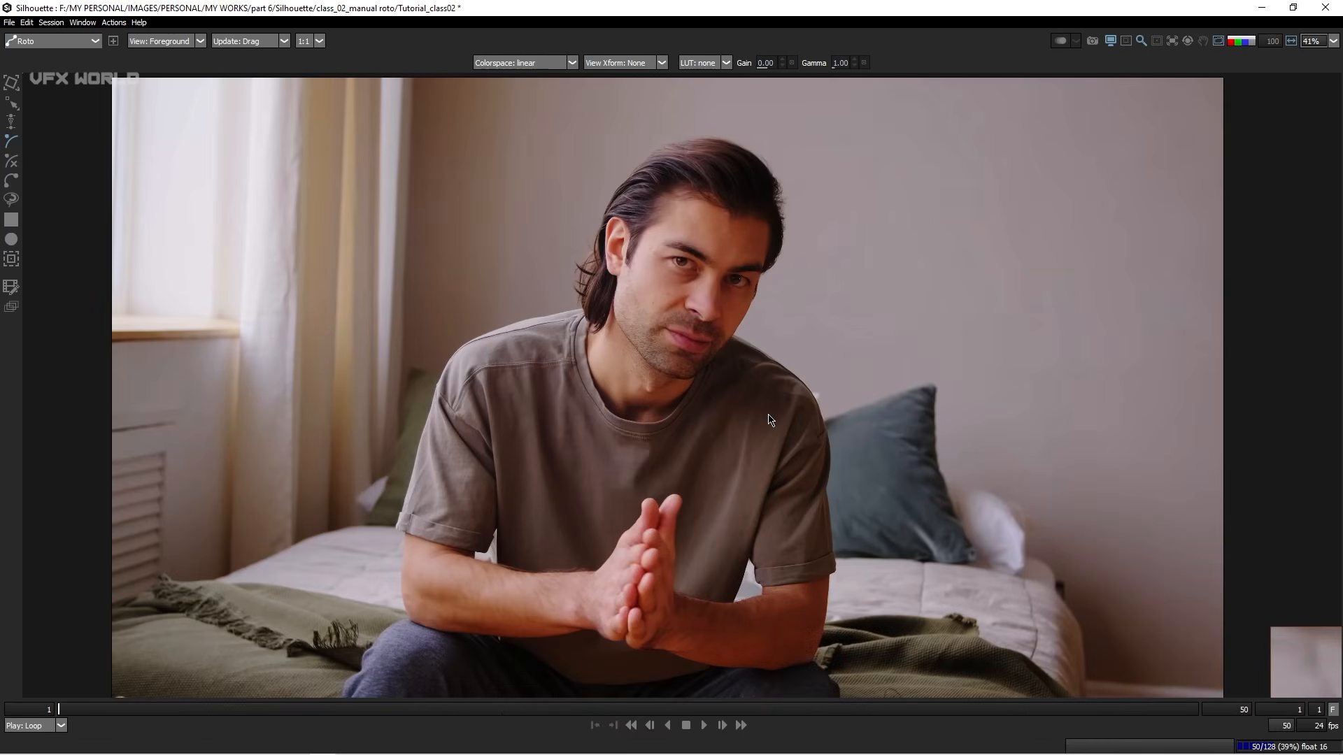
key("grave")
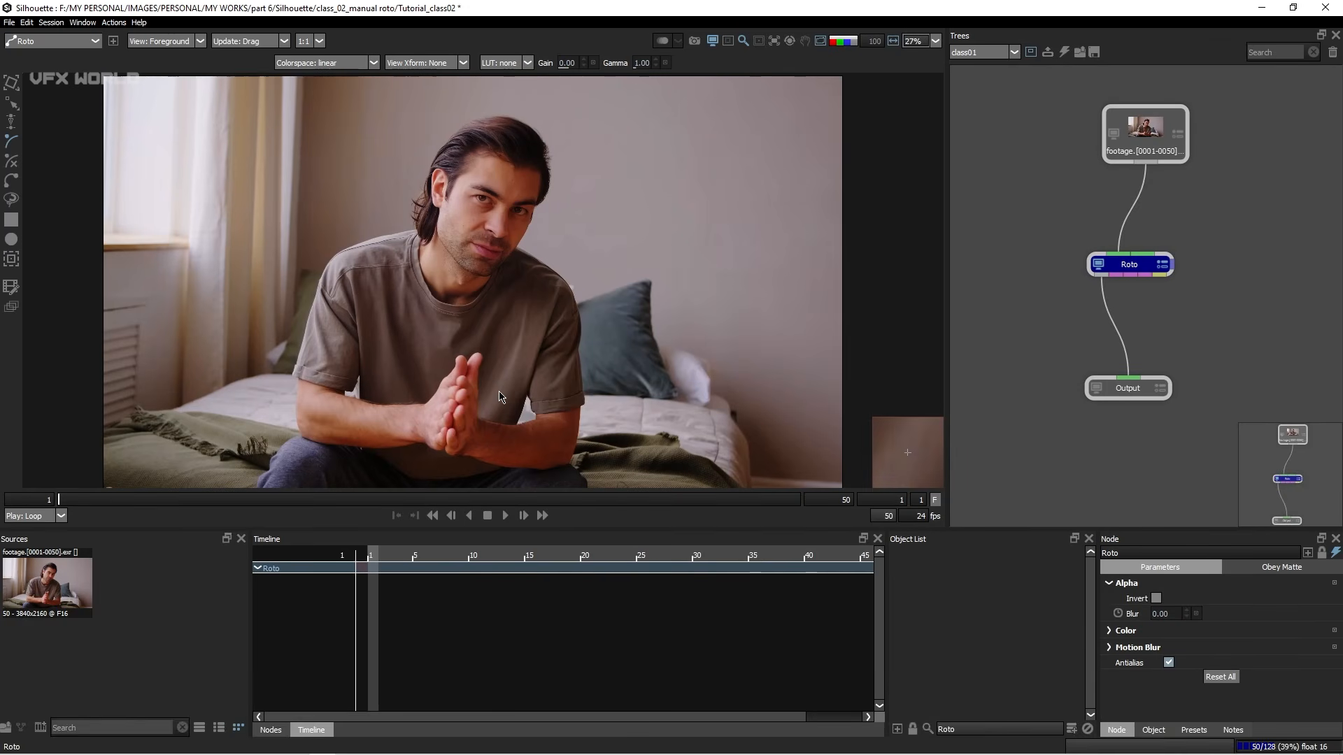
key("F2")
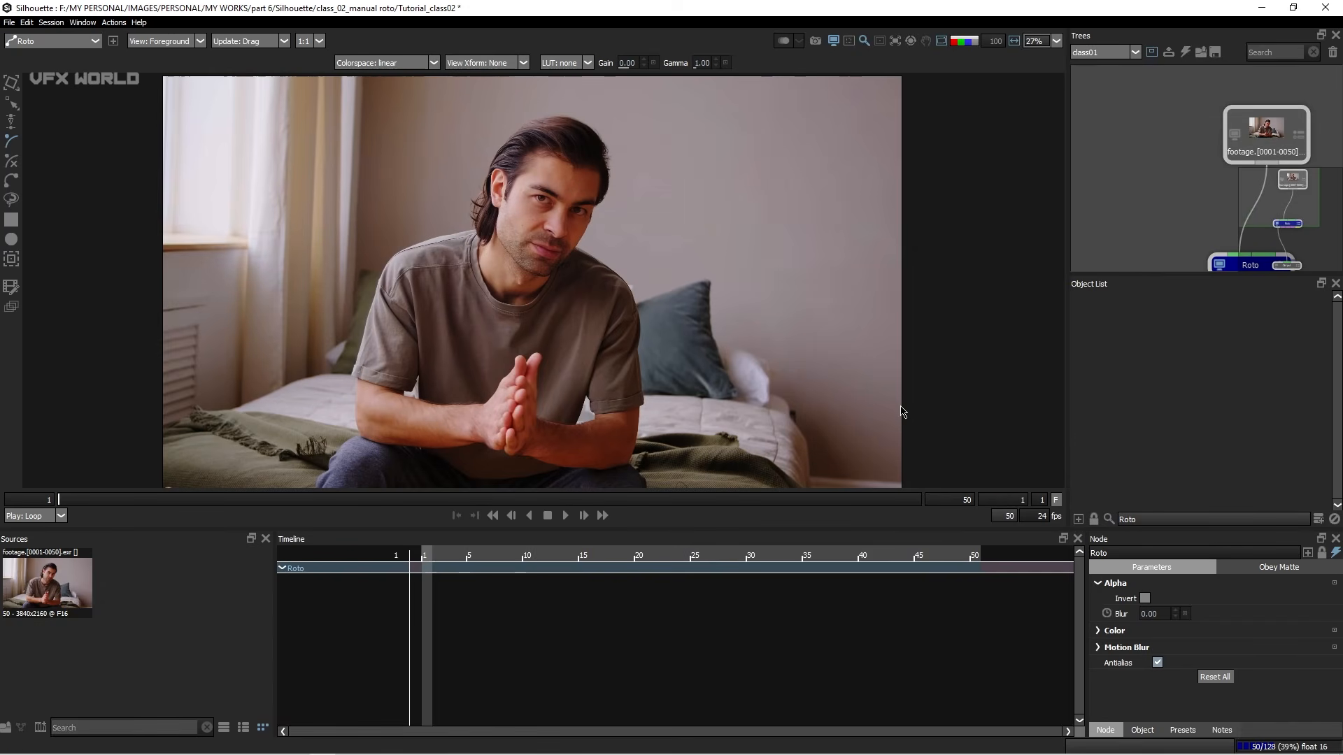
key("F3")
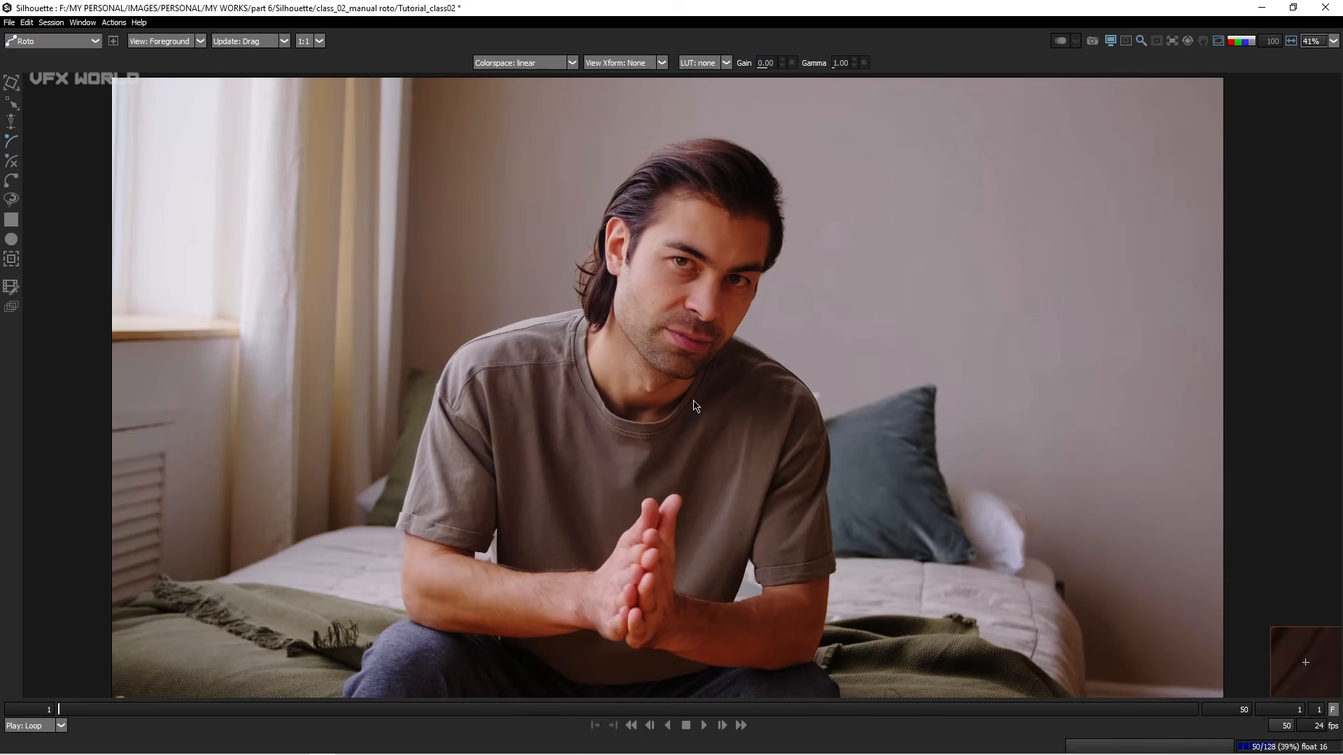
key("grave")
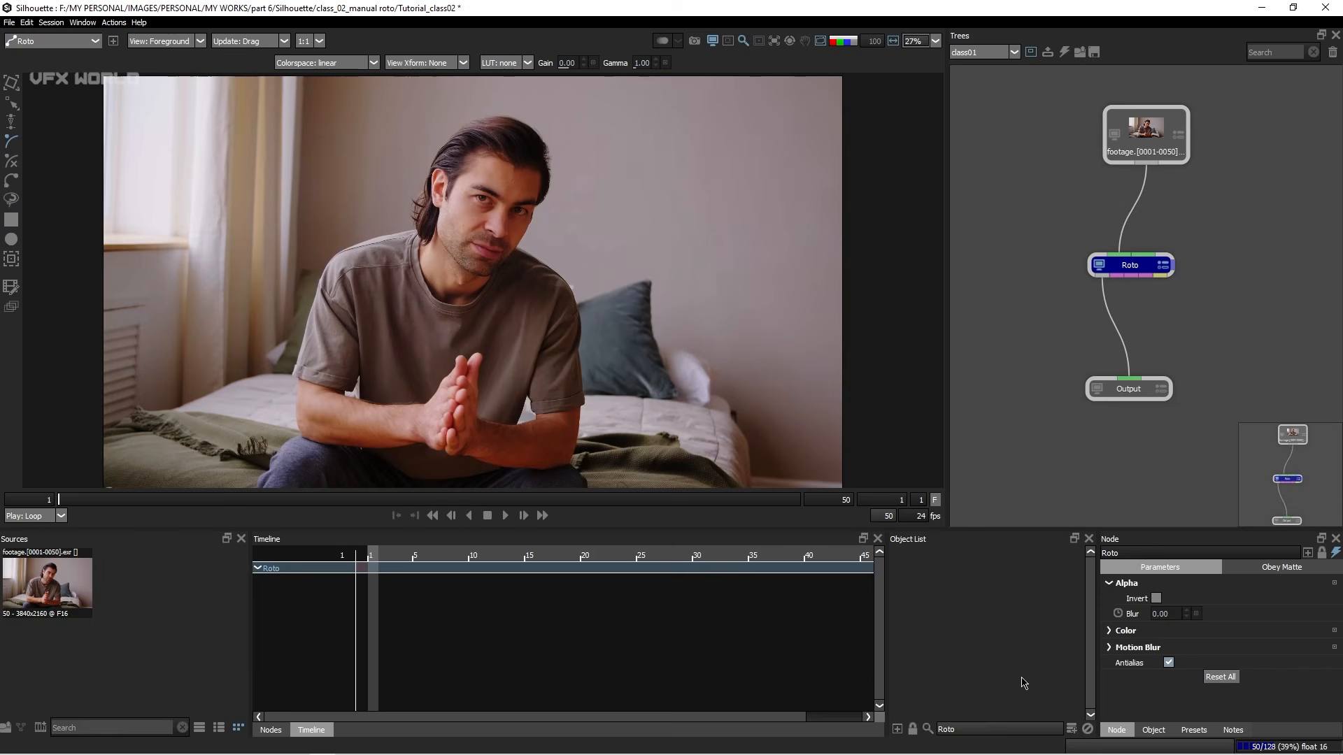
Step: Add a new layer to the Roto node
left_click(1076, 732)
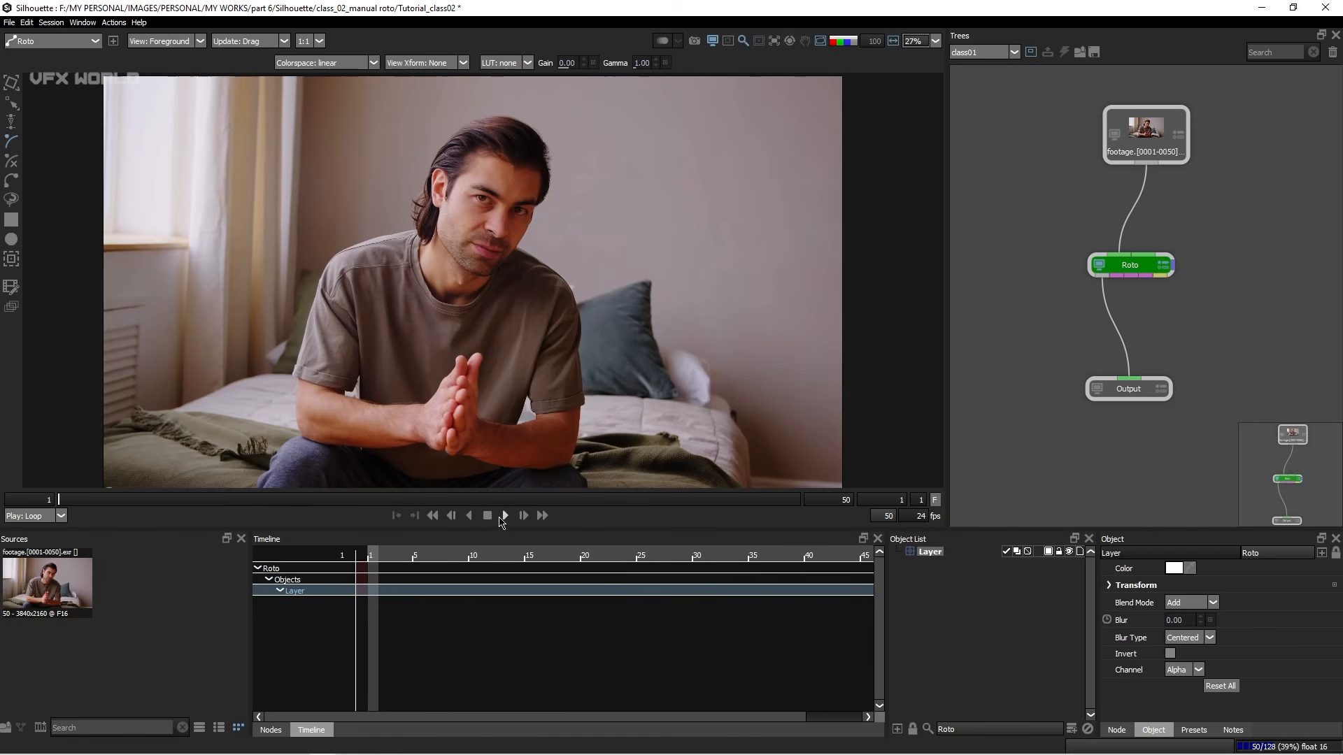
Step: Play the footage to review the man's movement, stop at frame 17 and step forward to frame 20
left_click(505, 516)
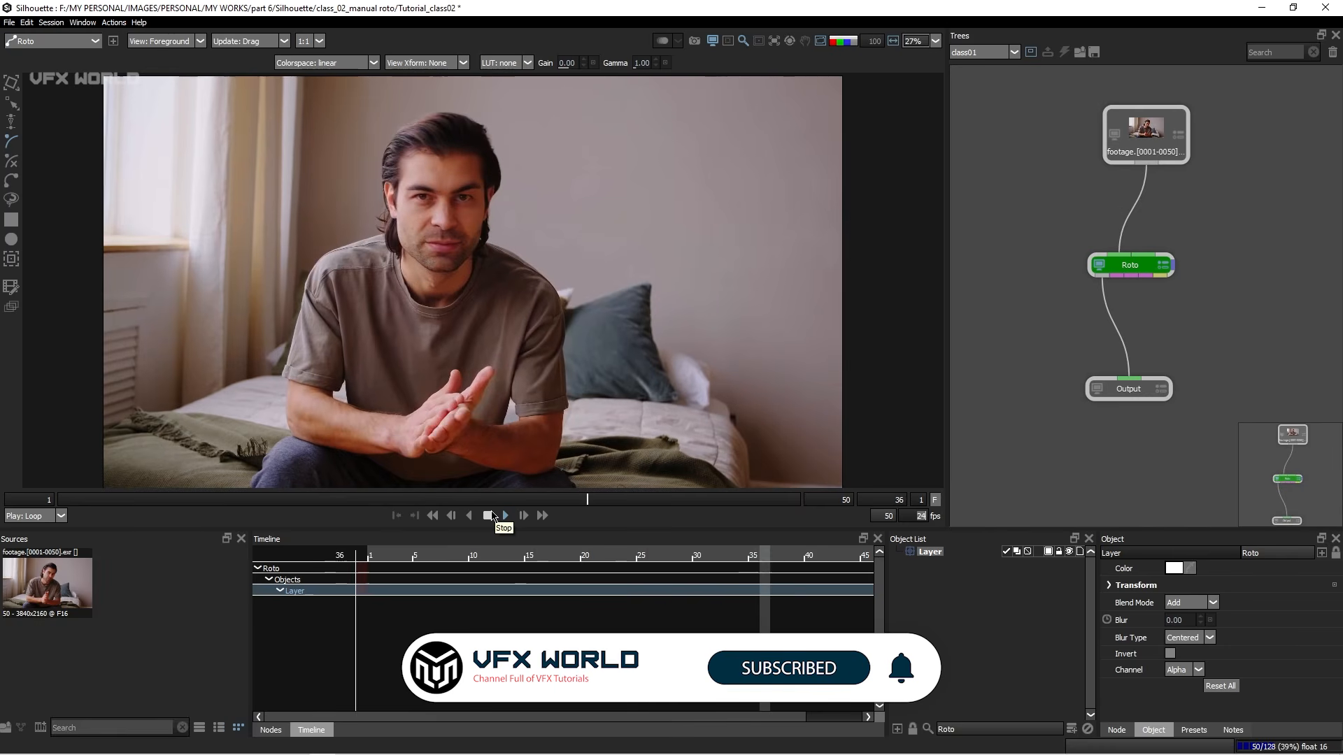
left_click(487, 518)
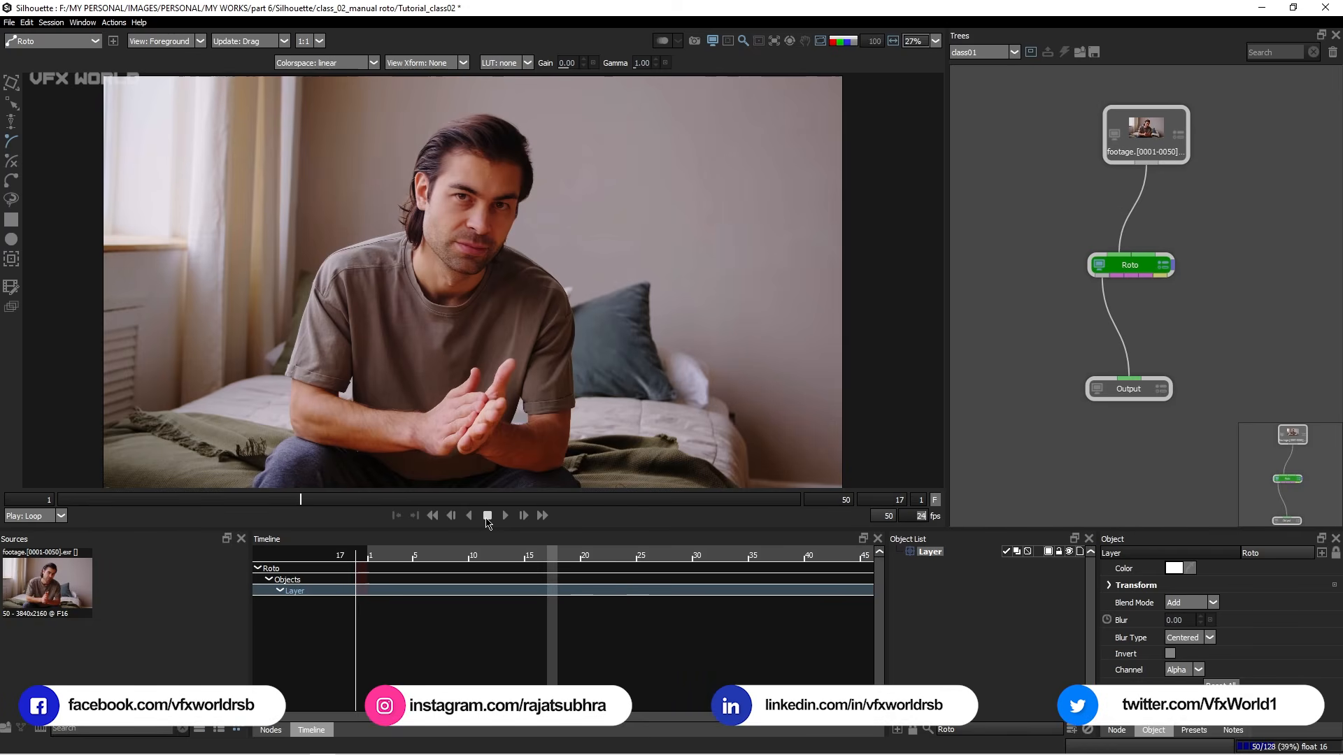
left_click(524, 517)
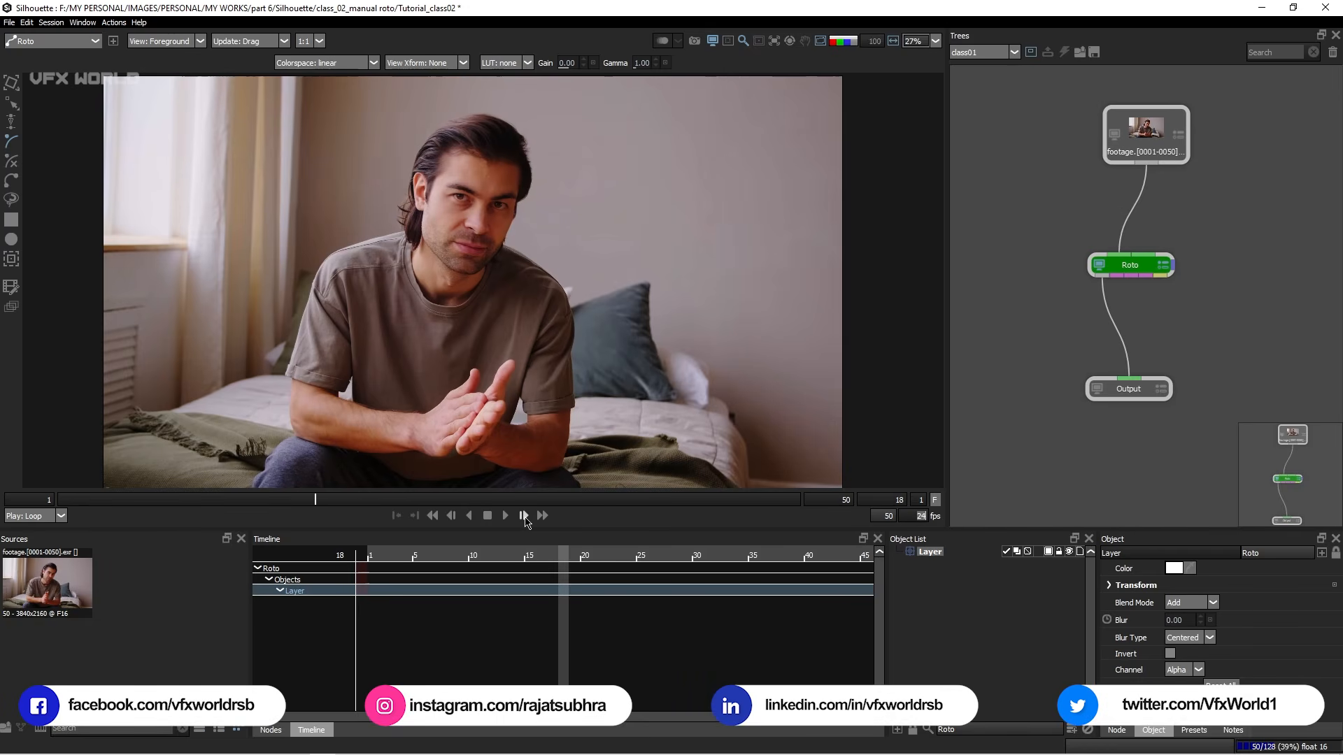
left_click(525, 517)
left_click(524, 517)
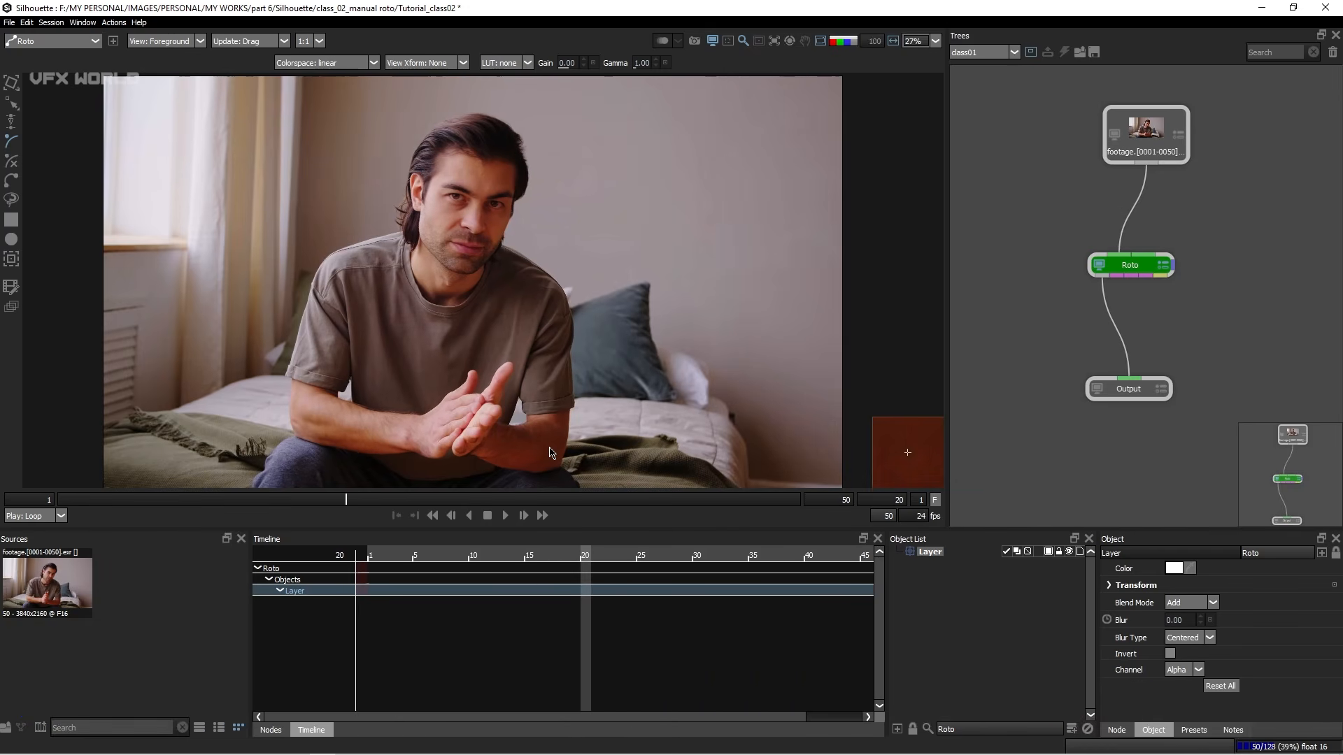
Step: Step back and forth through the footage frame by frame, ending on frame 17
key("x")
key("x")
key("x")
key("z")
key("z")
key("z")
key("z")
key("z")
key("z")
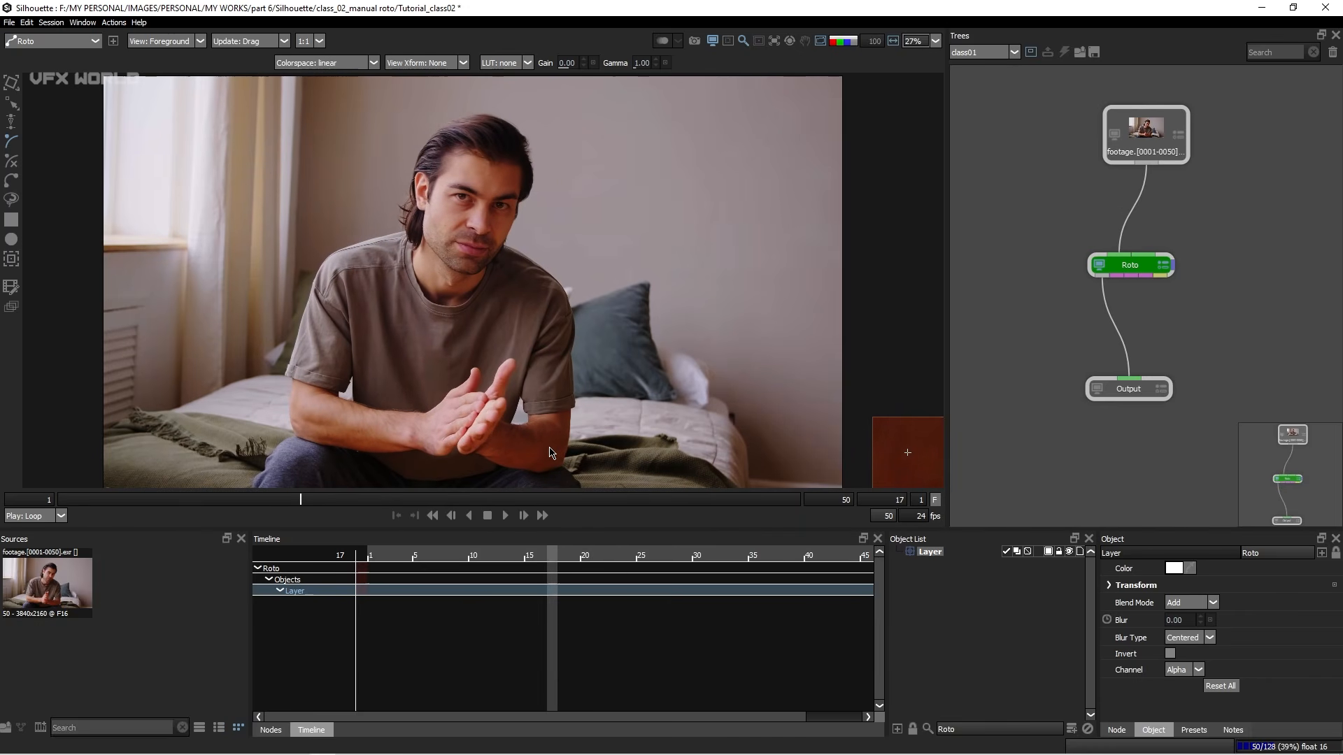
key("z")
key("x")
key("z")
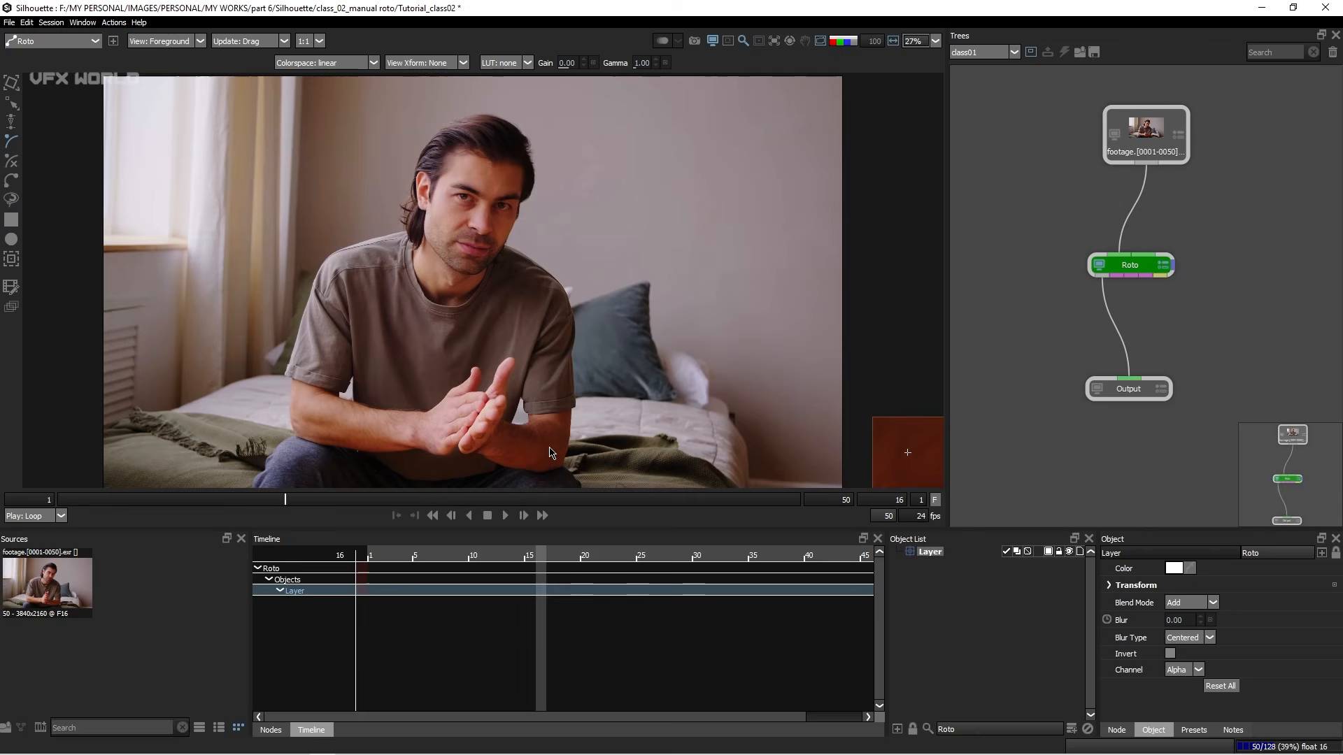
key("z")
key("x")
key("x")
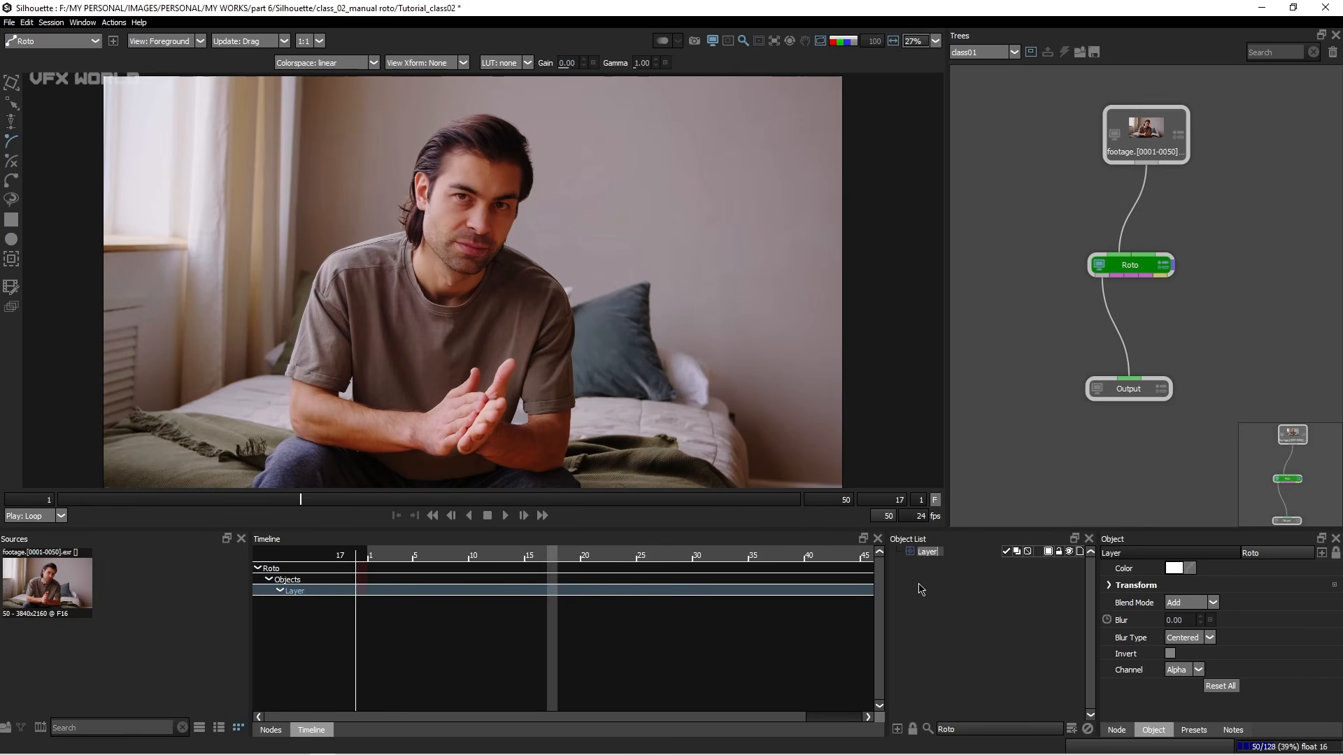
Step: Rename the new layer to "class" and select it
type("class")
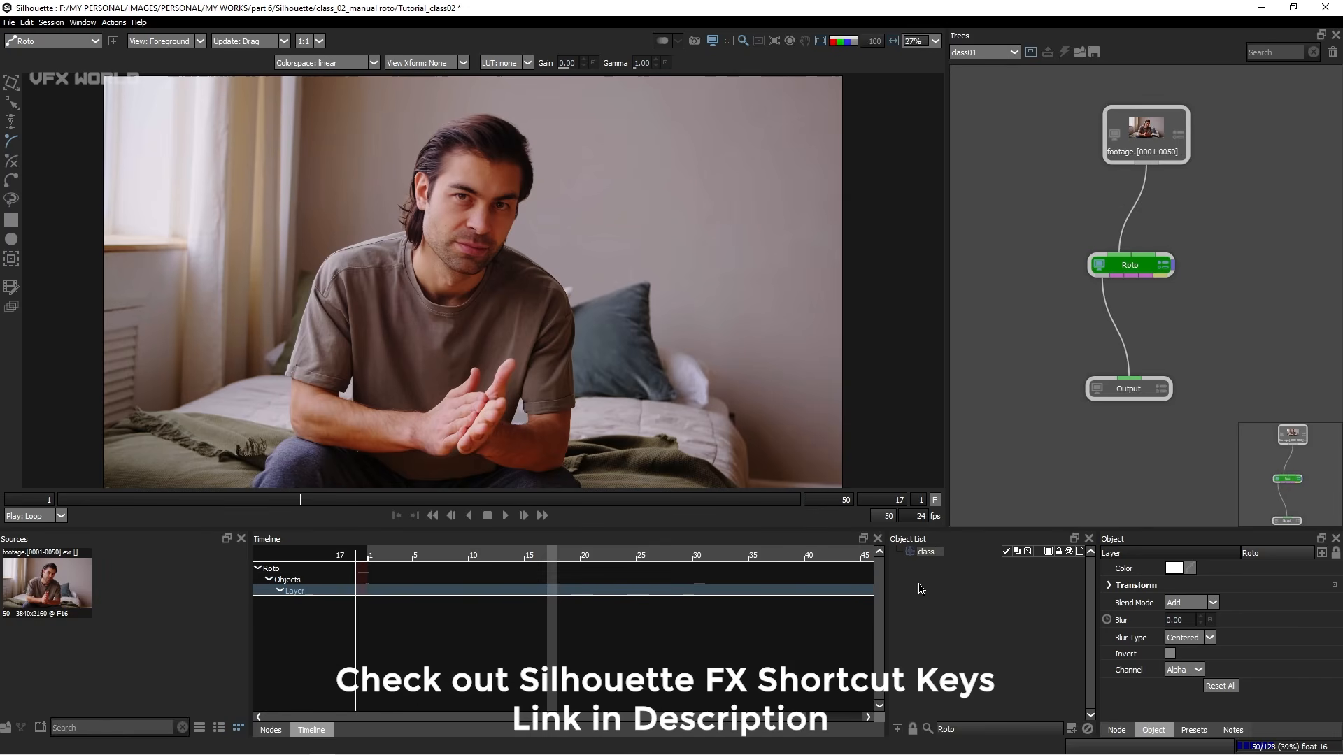
key("Return")
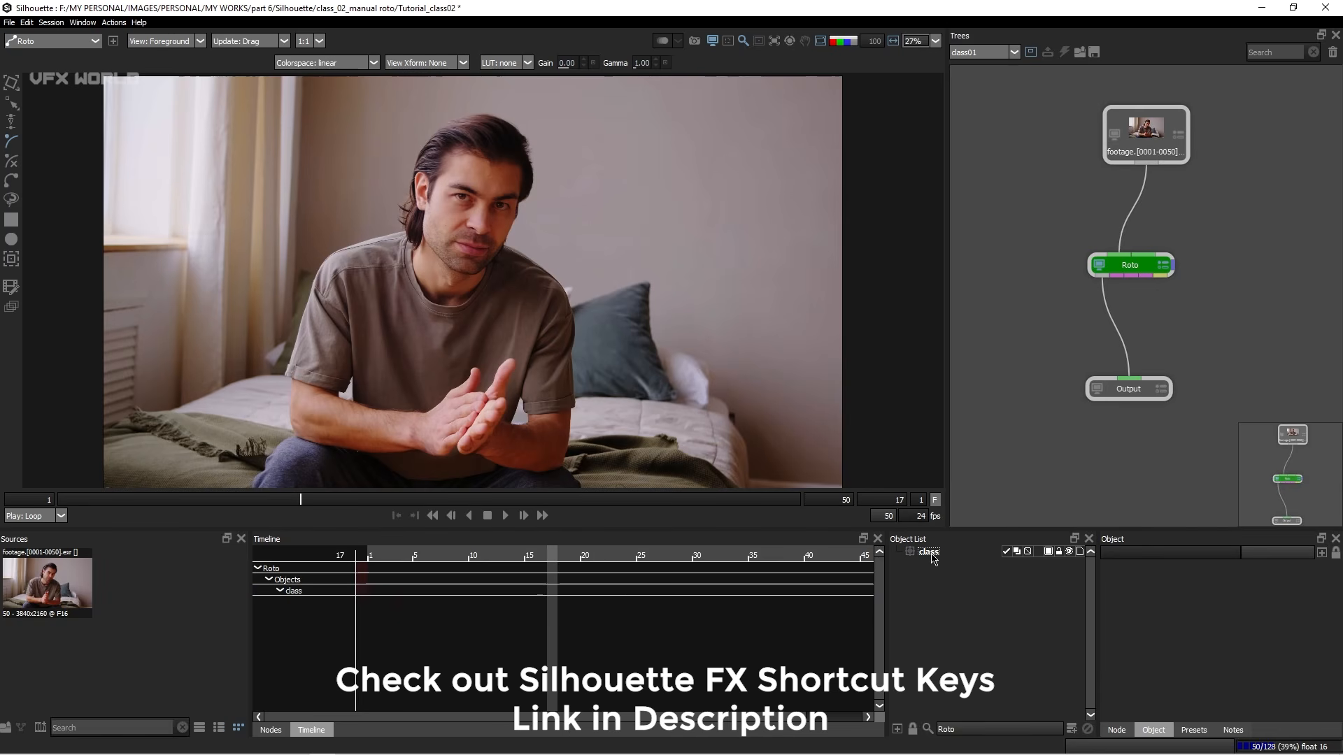
left_click(931, 554)
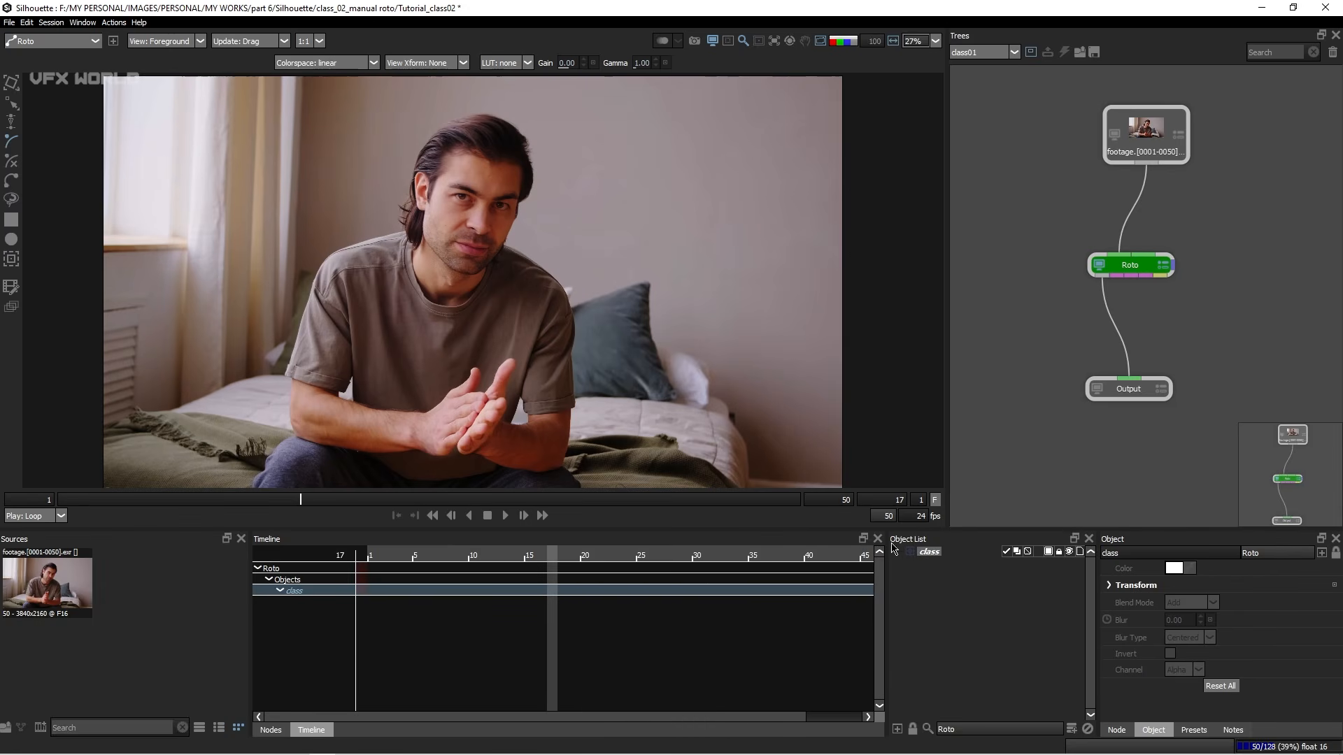
Step: Turn the class layer off and back on
left_click(1007, 554)
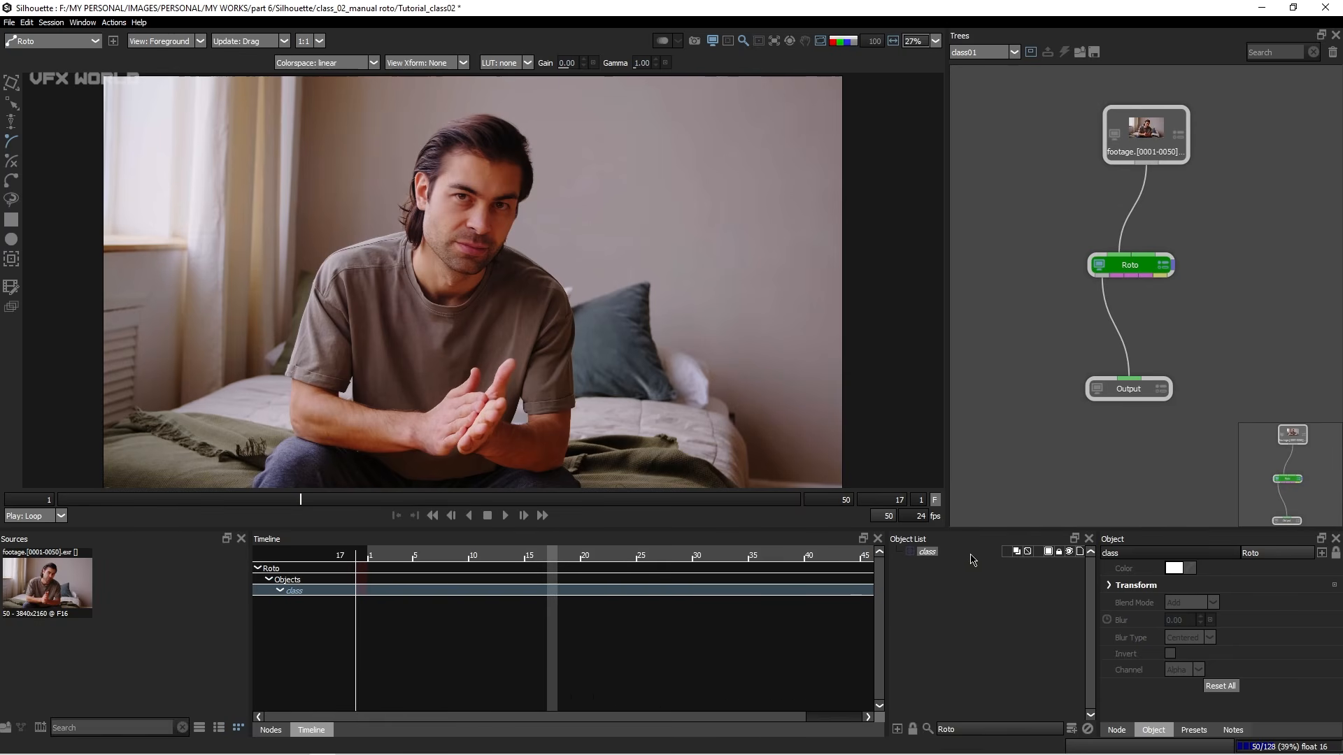
left_click(1007, 552)
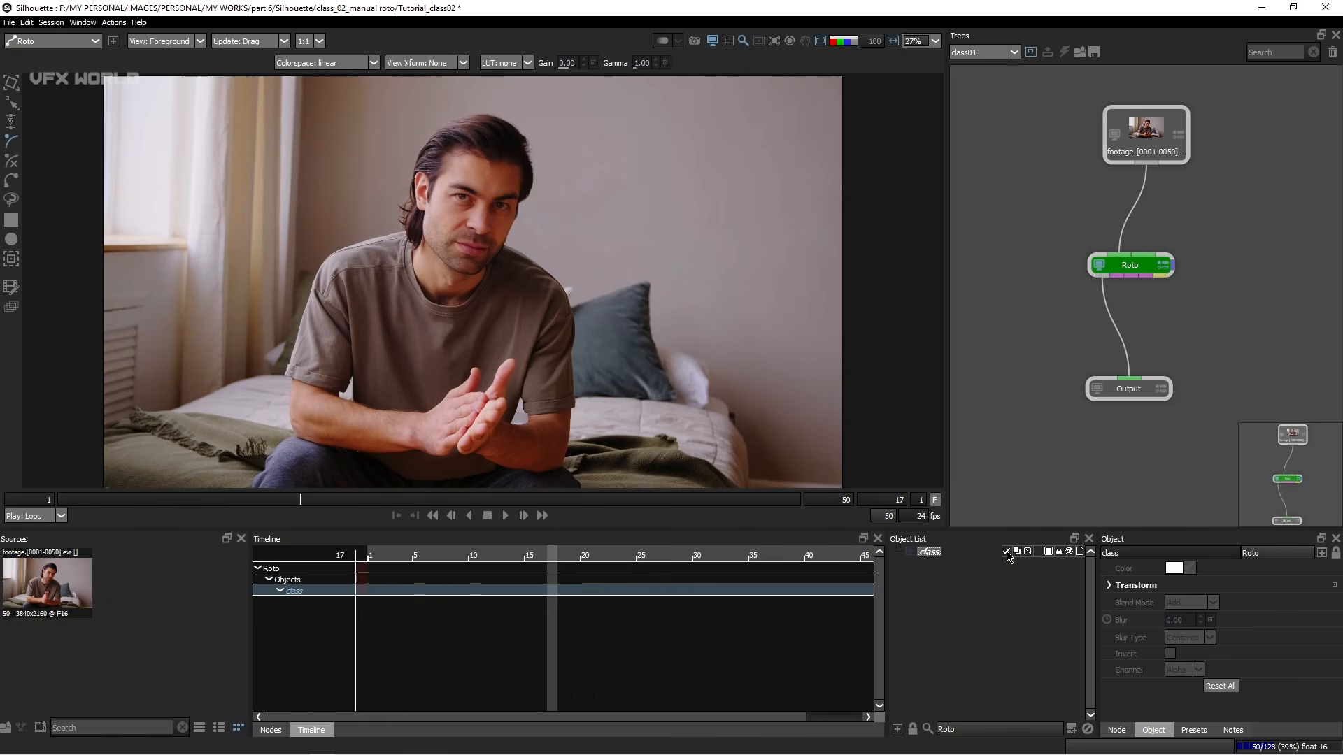
Step: Set the class layer's color to dark red #aa0000 and hide the layer from the timeline
left_click(1047, 552)
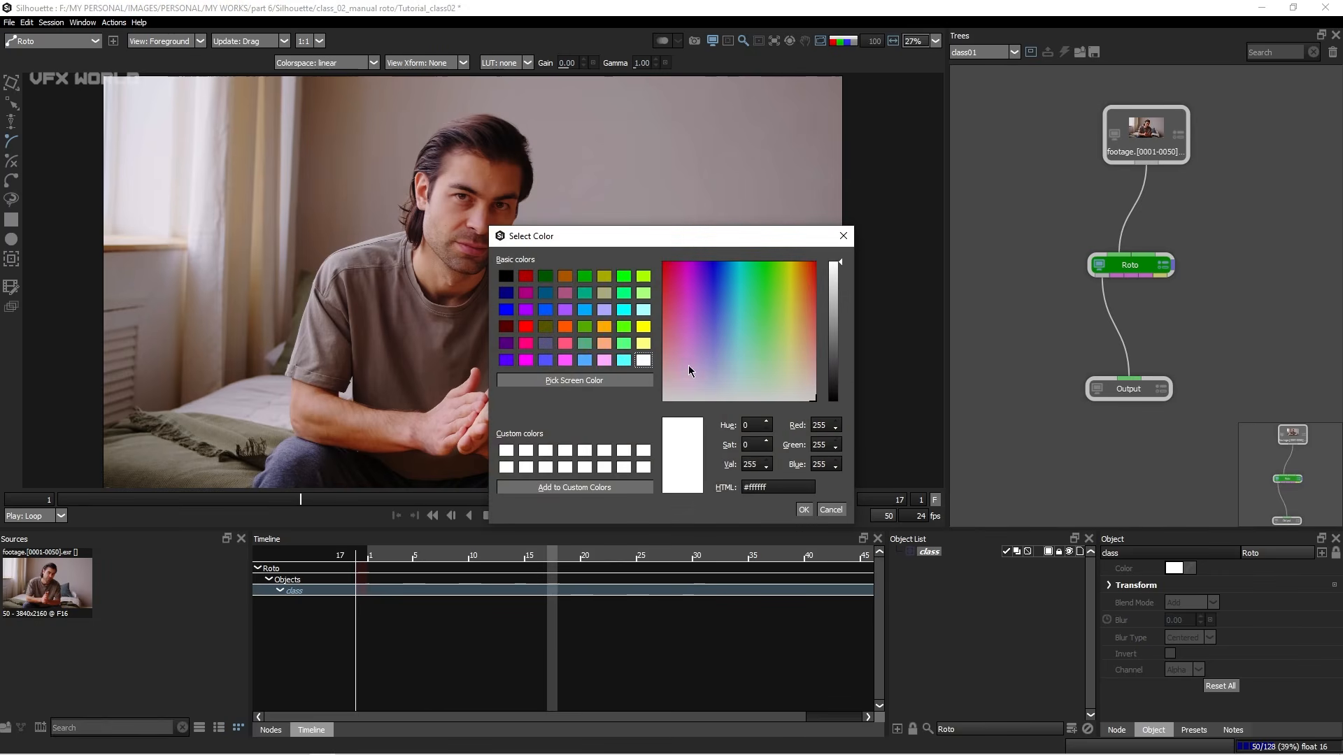
left_click(526, 277)
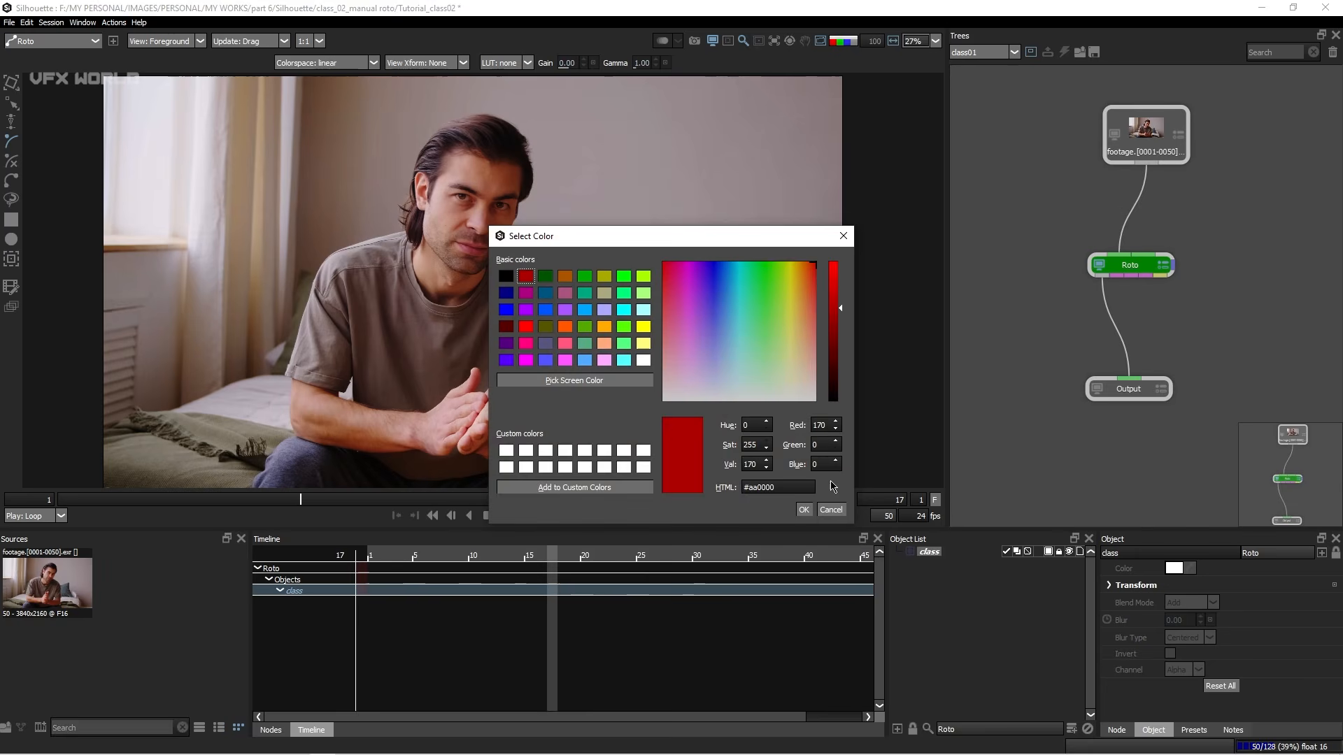
left_click(804, 510)
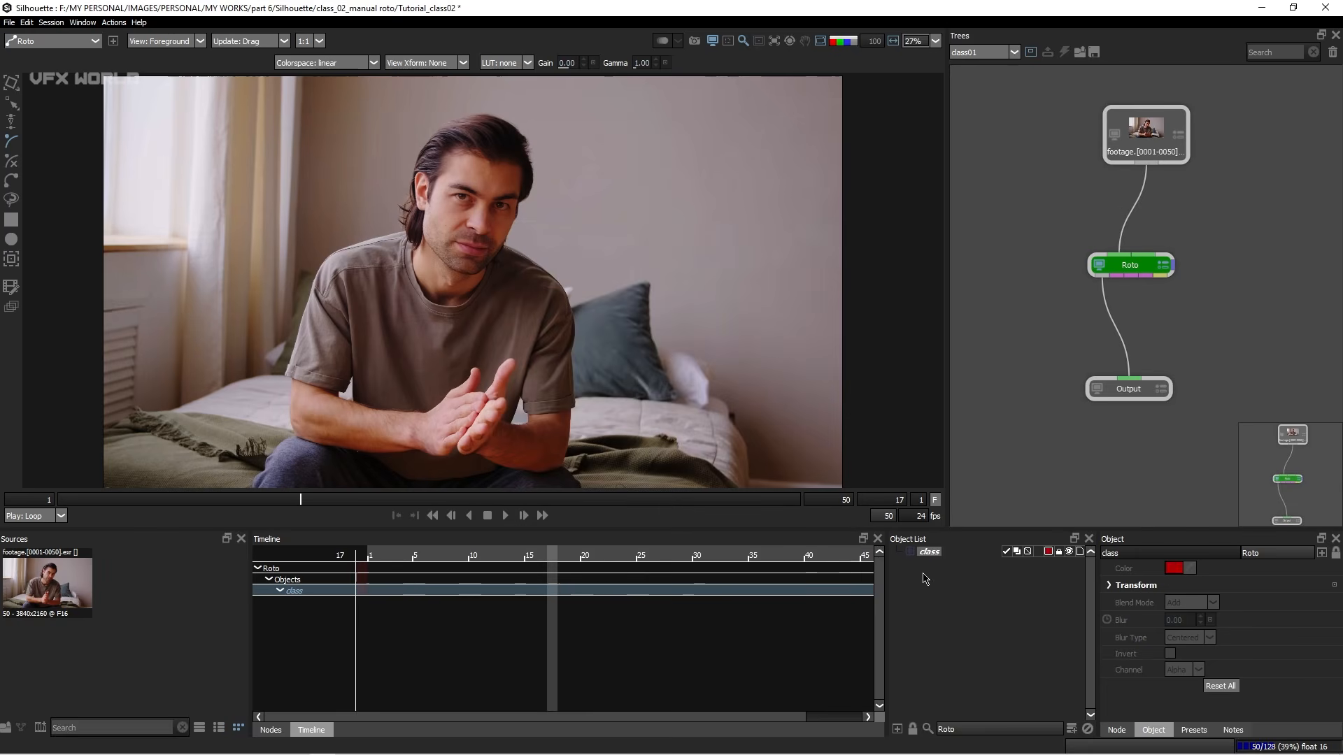
left_click(1068, 553)
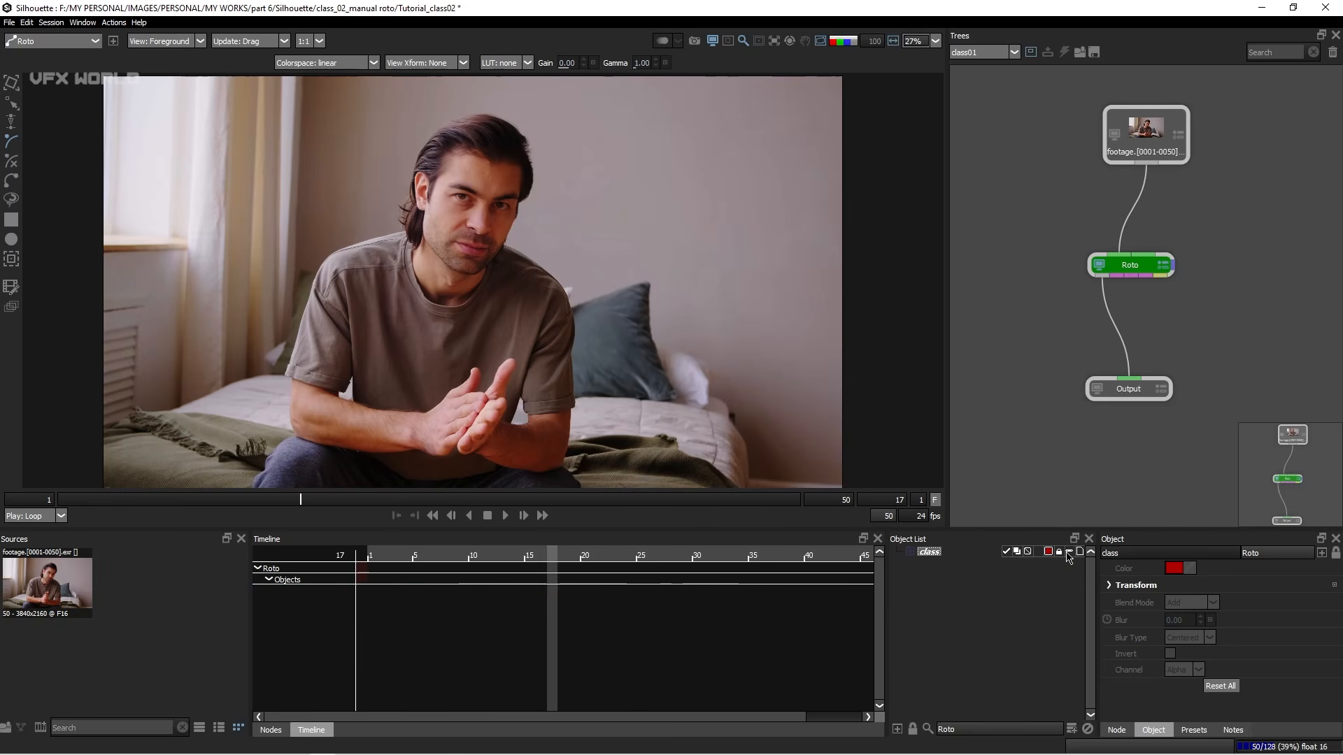
Step: Show the class layer in the timeline and unlock it
left_click(1067, 553)
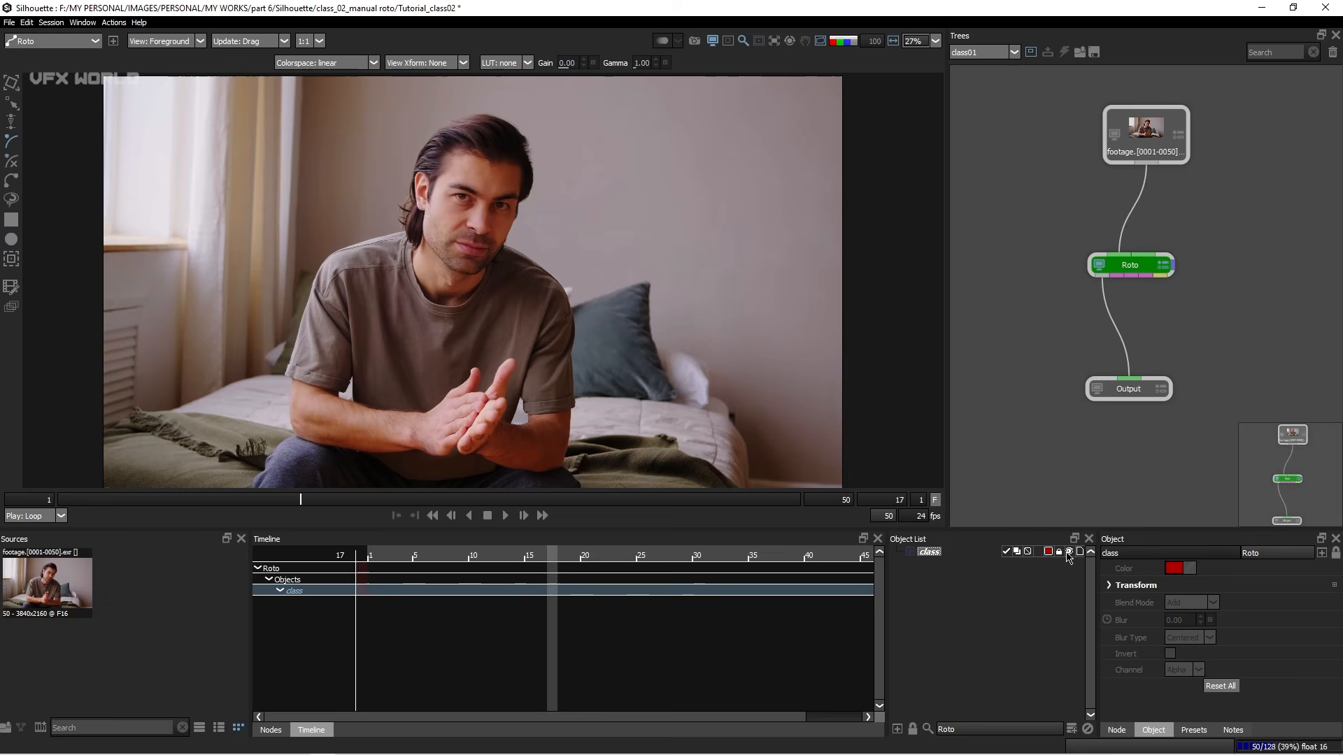
left_click(1058, 553)
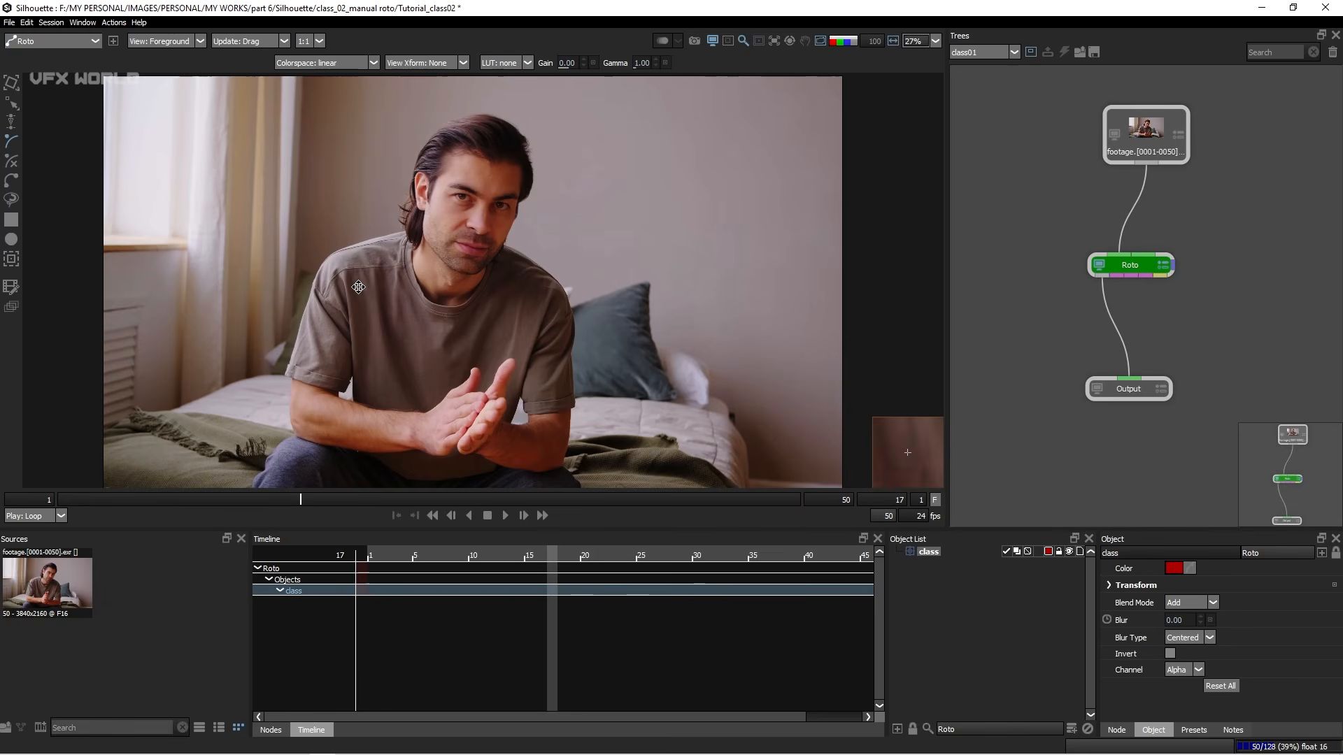
Step: Maximize the viewer so the footage fills the whole workspace
key("grave")
left_click_drag(607, 379, 597, 361)
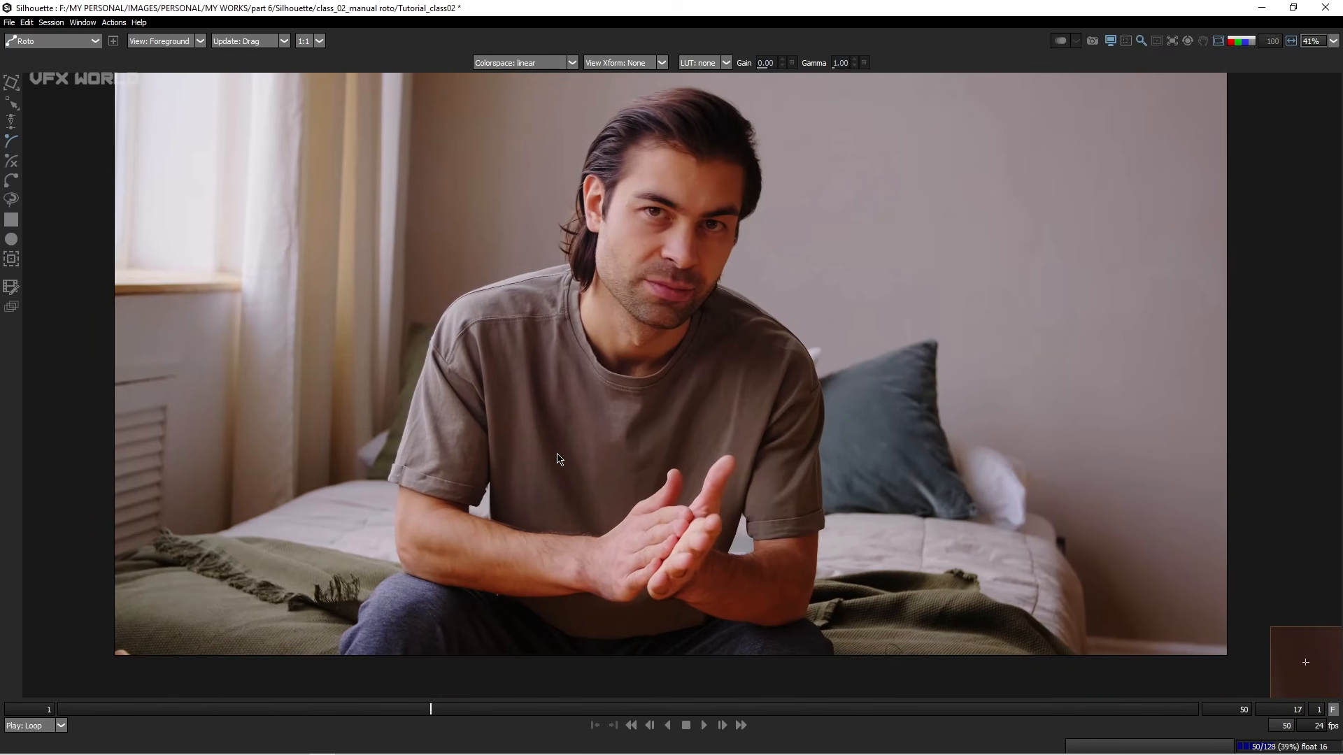
Step: Try a rough B-Spline outline around the whole man, starting at his knee and running over the head to the opposite elbow
left_click(343, 649)
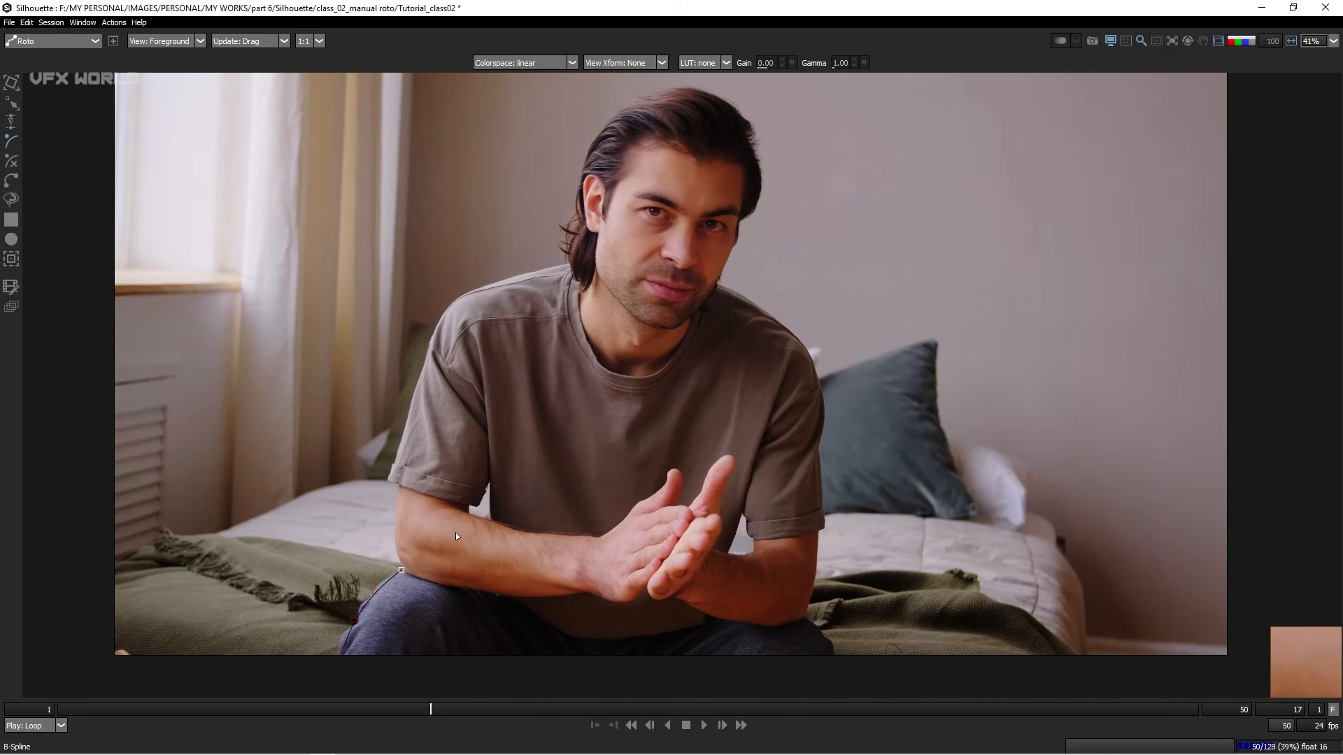
left_click(472, 416)
left_click(482, 352)
left_click(624, 95)
left_click(758, 103)
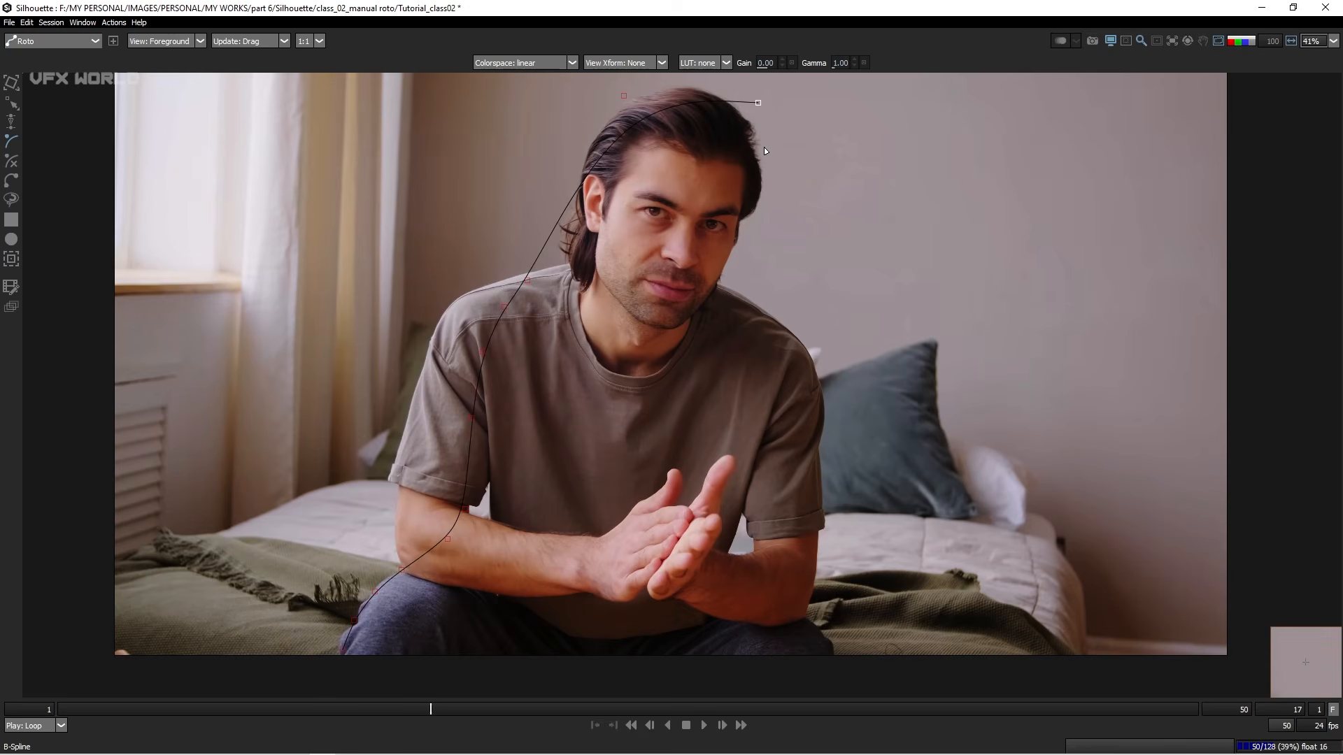
left_click(757, 265)
left_click(826, 387)
left_click(828, 474)
left_click(820, 540)
left_click(776, 616)
Step: Undo all points of the rough B-Spline outline around the man
key("ctrl+z")
key("ctrl+z")
key("ctrl+z")
key("ctrl+z")
key("ctrl+z")
key("ctrl+z")
key("ctrl+z")
key("ctrl+z")
key("ctrl+z")
key("ctrl+z")
key("ctrl+z")
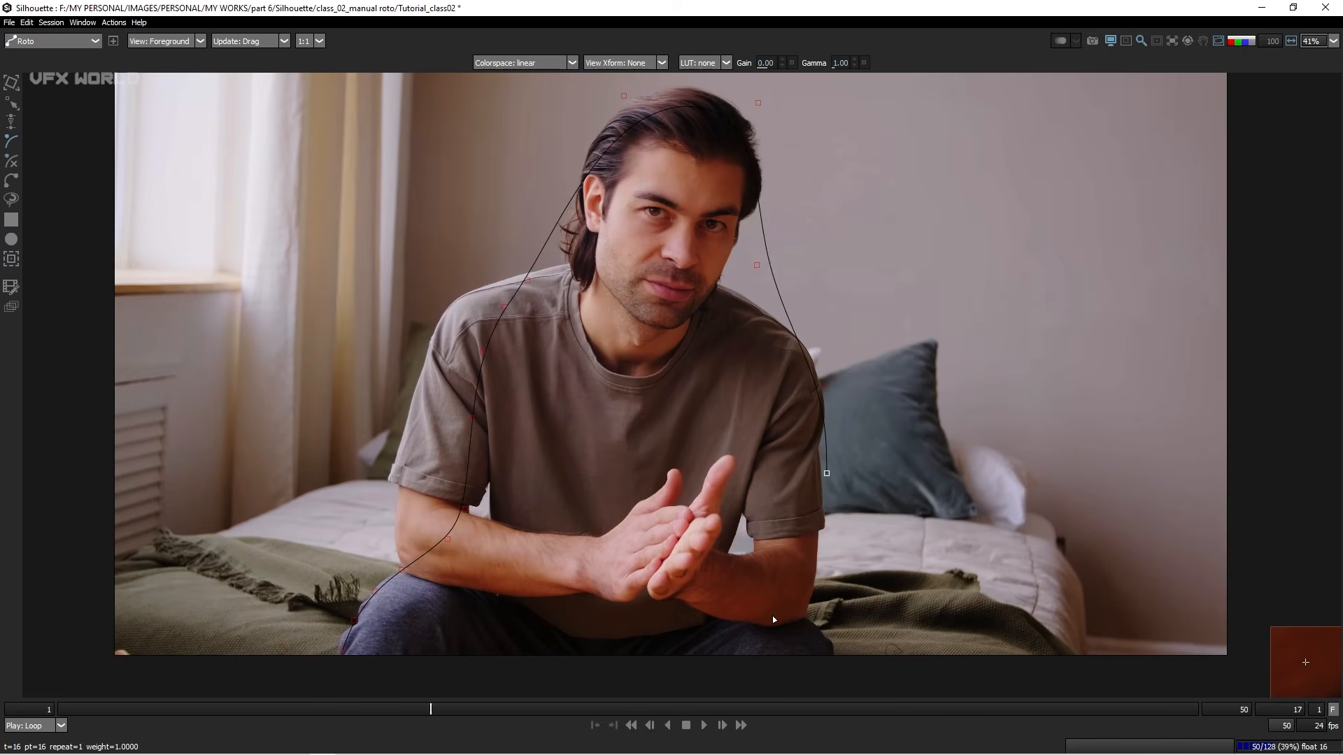
key("ctrl+z")
key("ctrl+z")
key("ctrl+z")
key("ctrl+z")
key("ctrl+z")
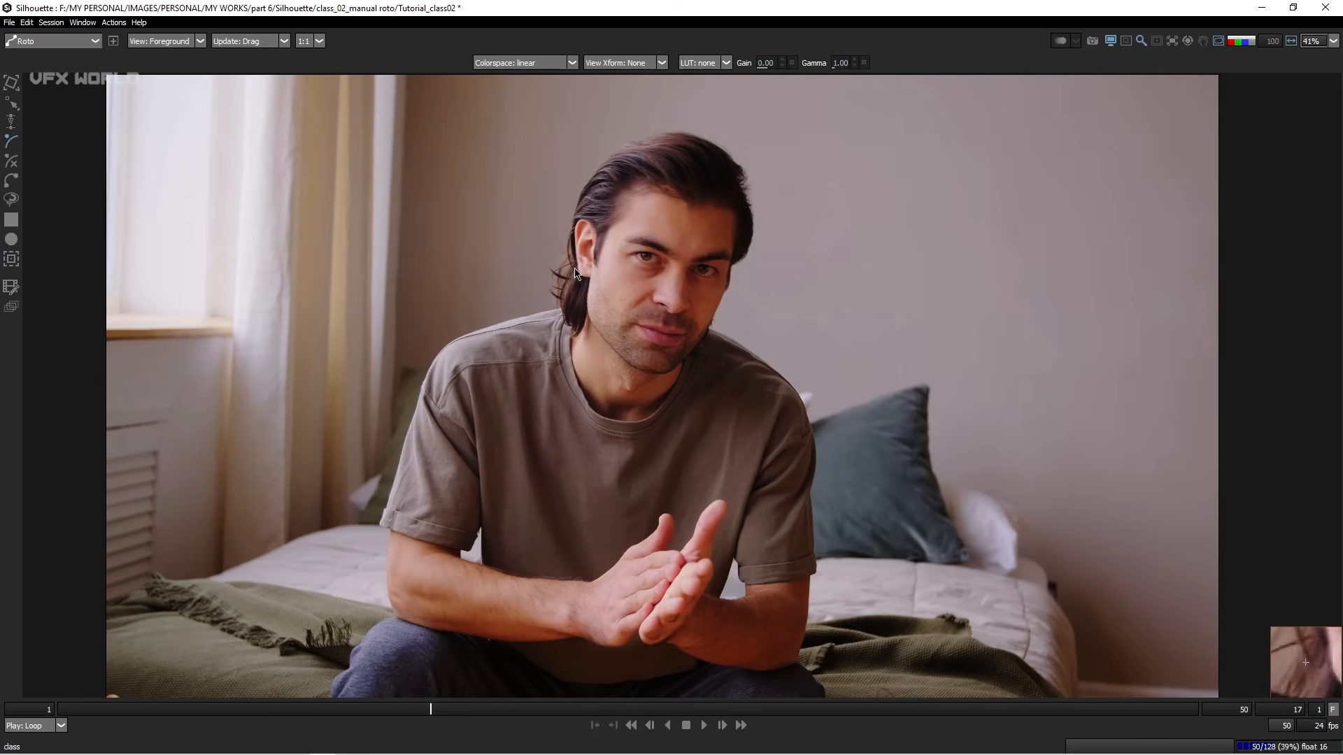
Step: Examine the man's head, shoulders, sleeves, arms and hands up close to plan how to divide him into roto shapes
scroll(578, 274, "up", 5)
scroll(544, 428, "down", 5)
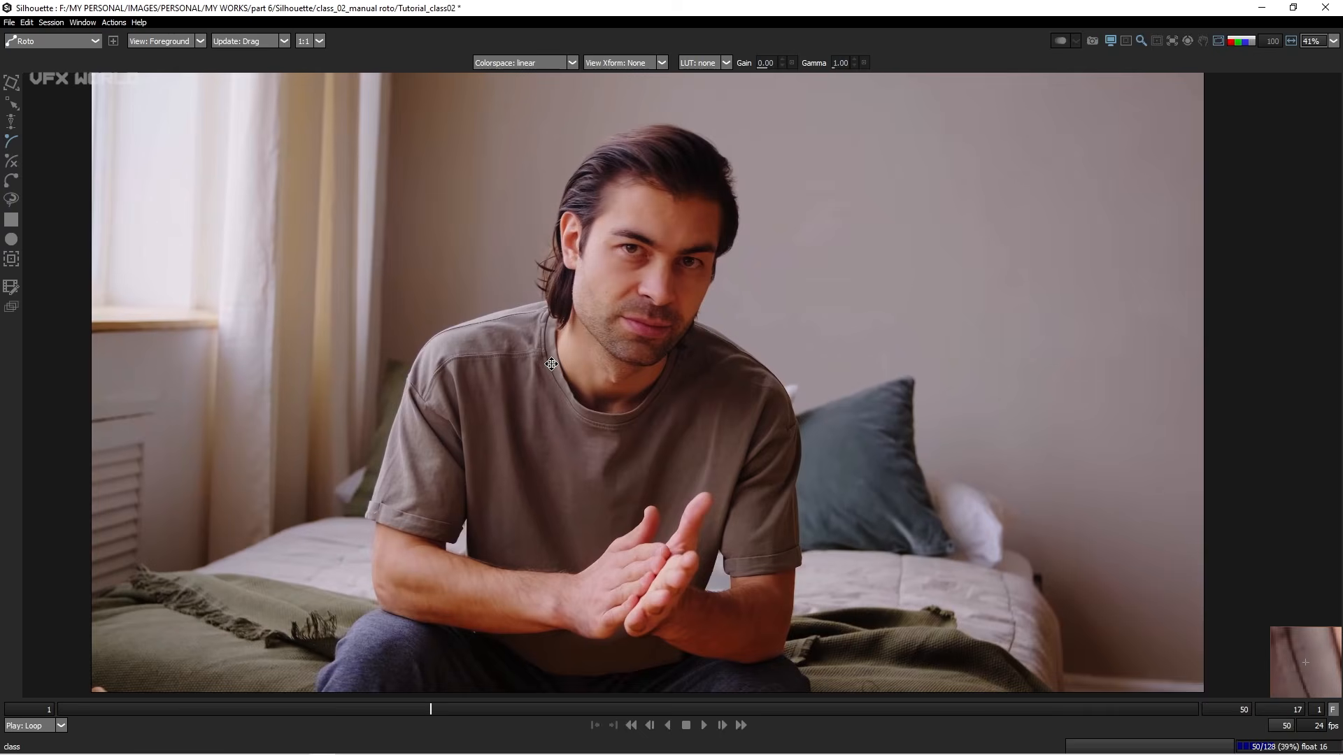
left_click_drag(546, 483, 554, 471)
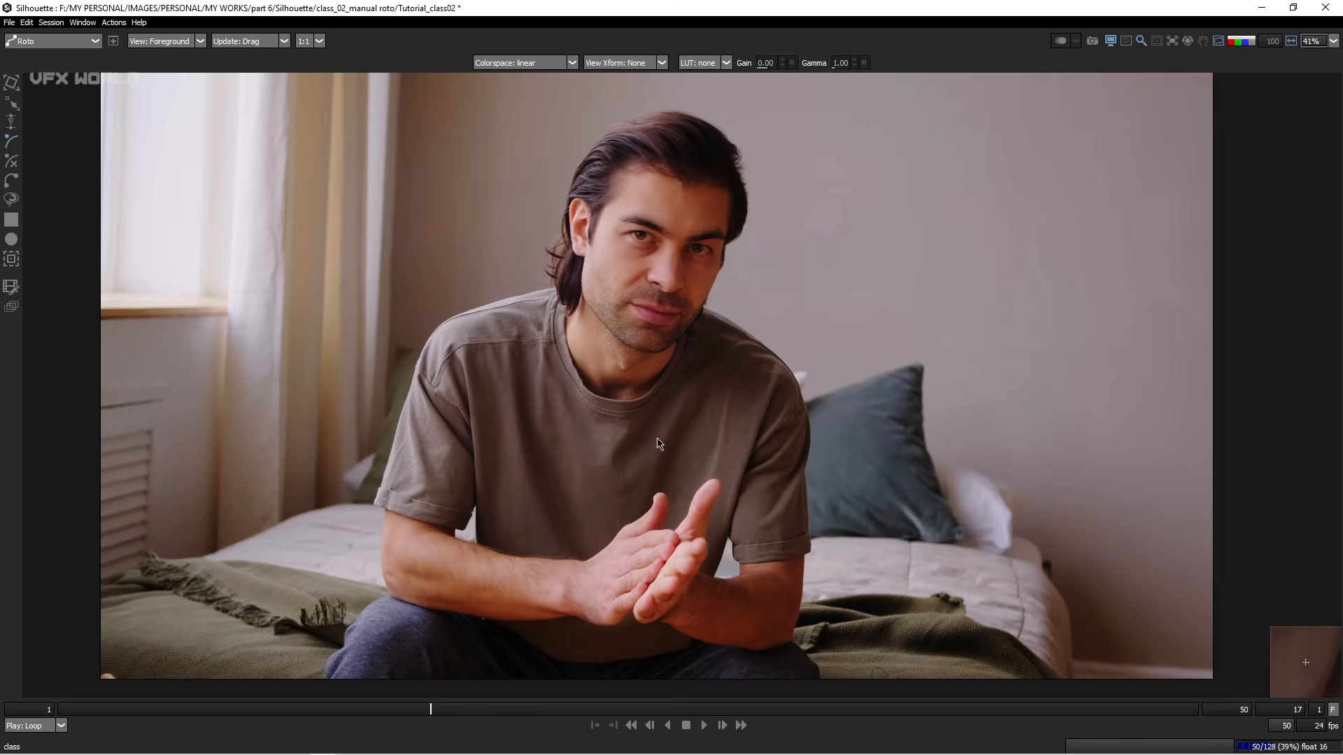
scroll(660, 443, "up", 4)
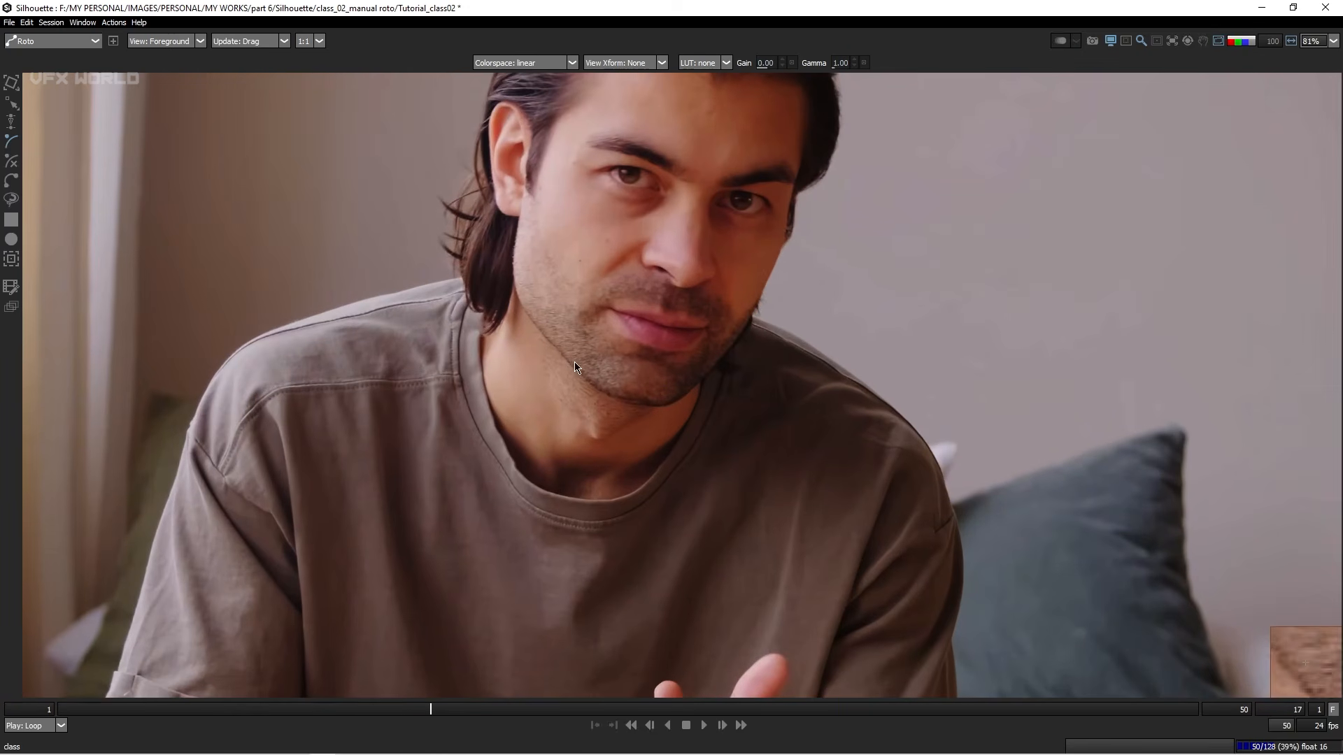
left_click_drag(630, 388, 654, 527)
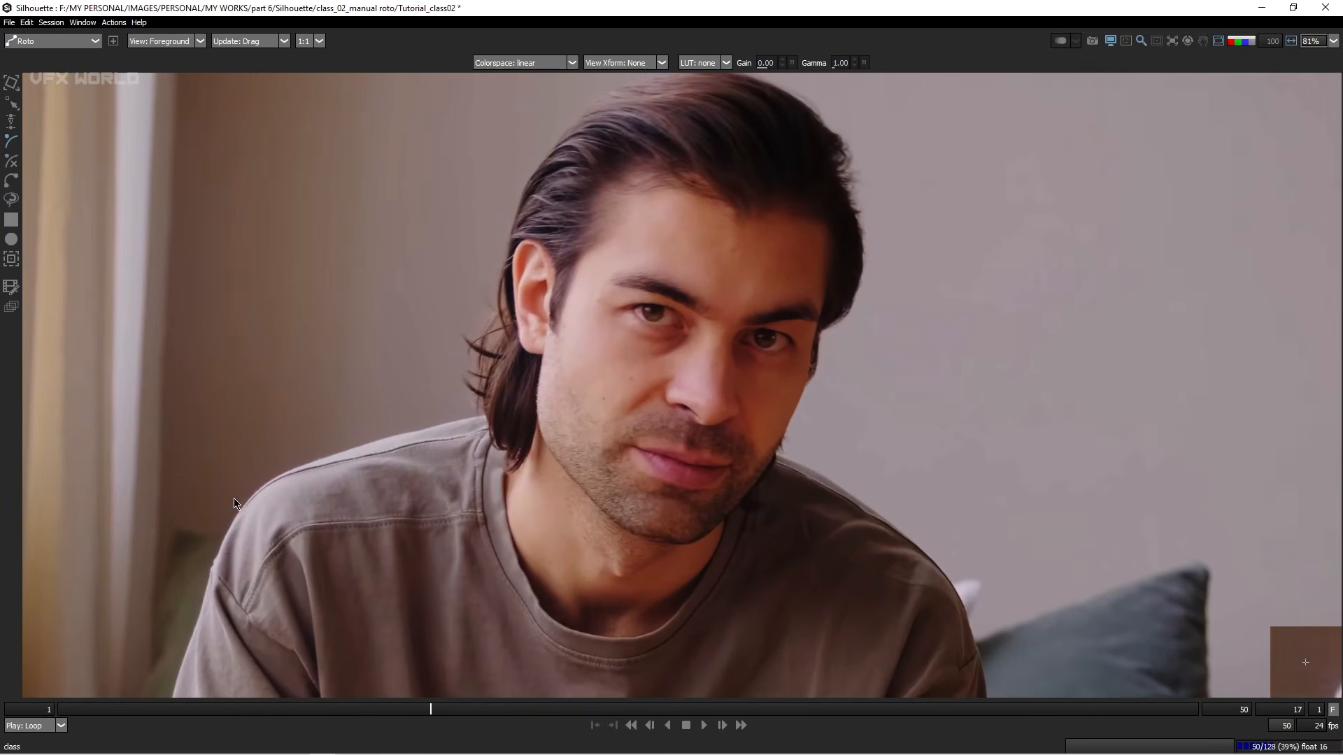
left_click_drag(609, 163, 597, 208)
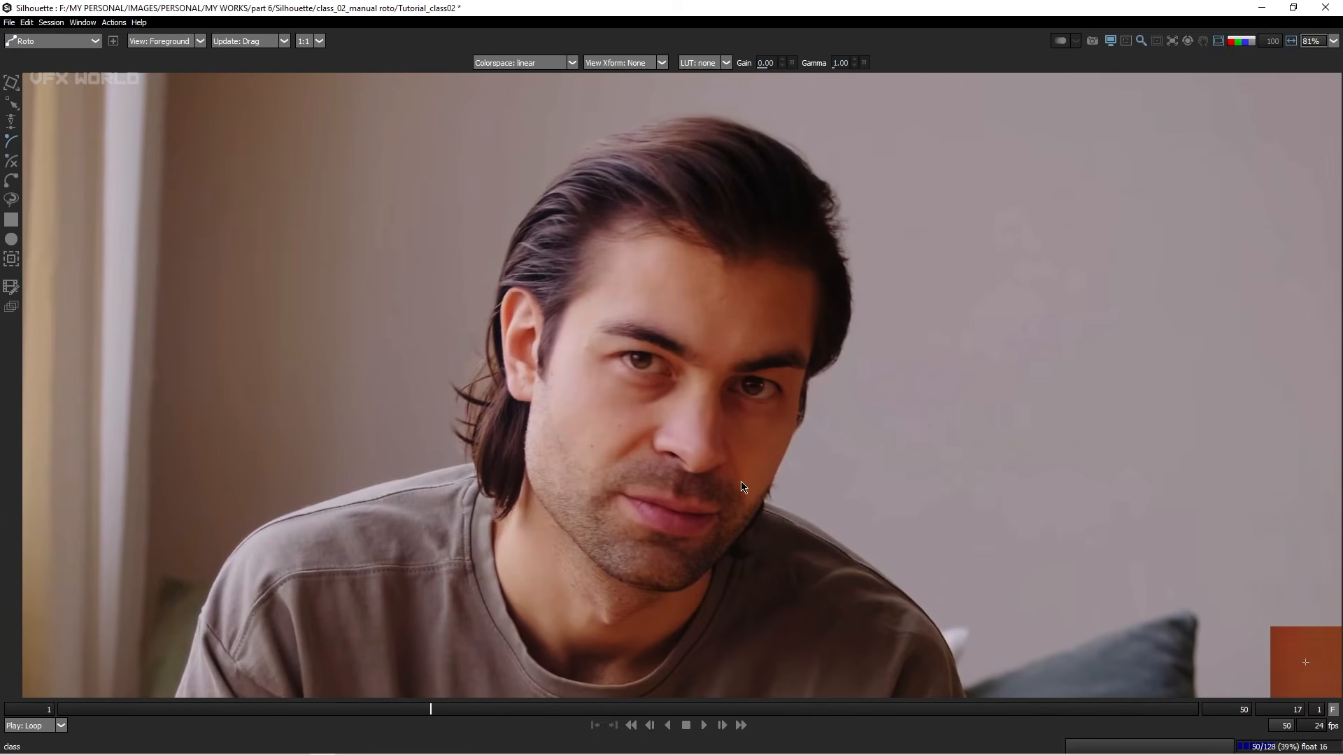
left_click_drag(743, 486, 672, 385)
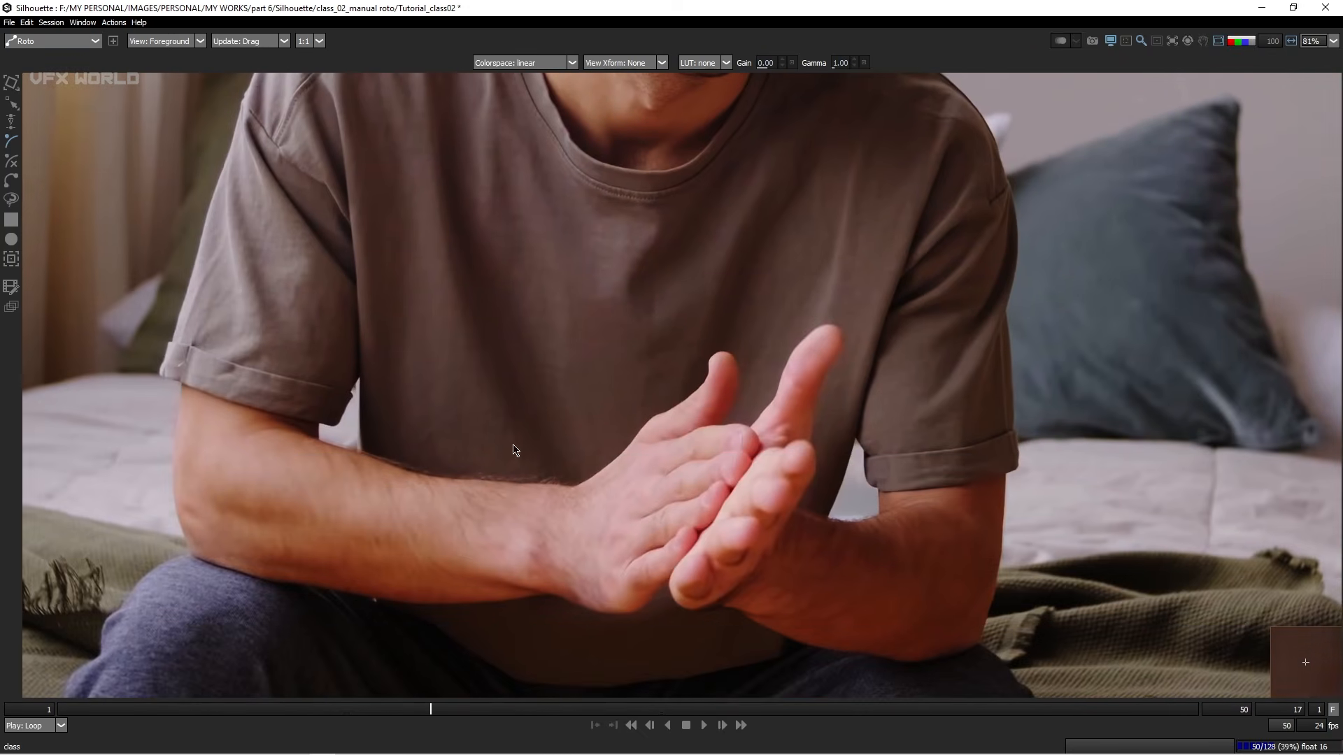
left_click_drag(514, 449, 678, 405)
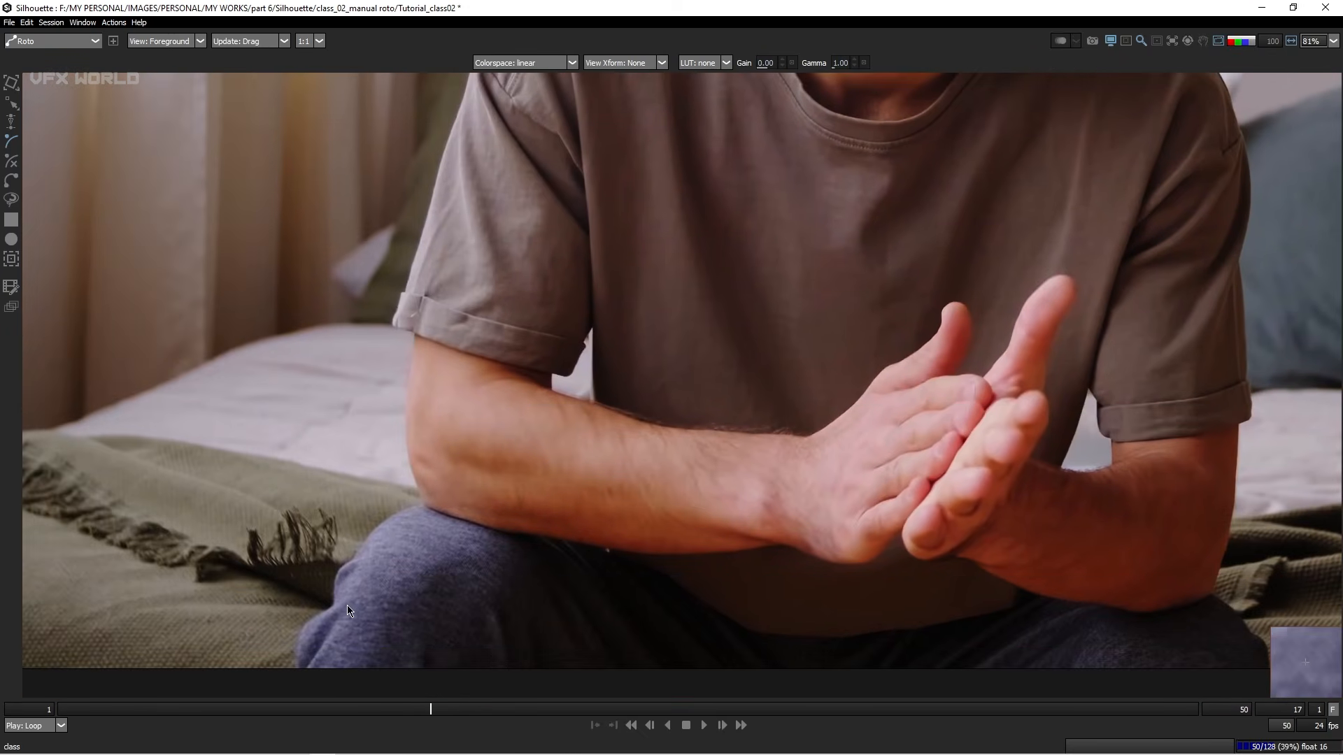
left_click_drag(504, 258, 428, 507)
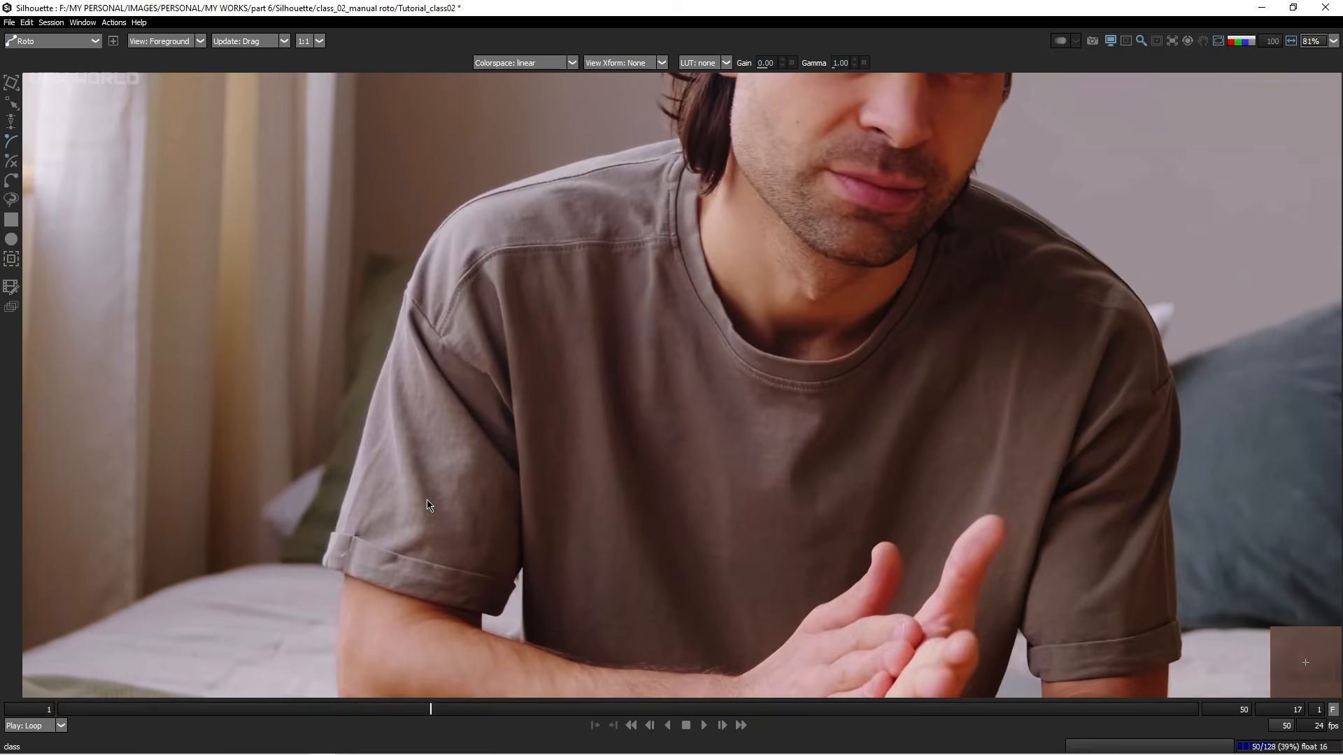
left_click_drag(479, 238, 570, 390)
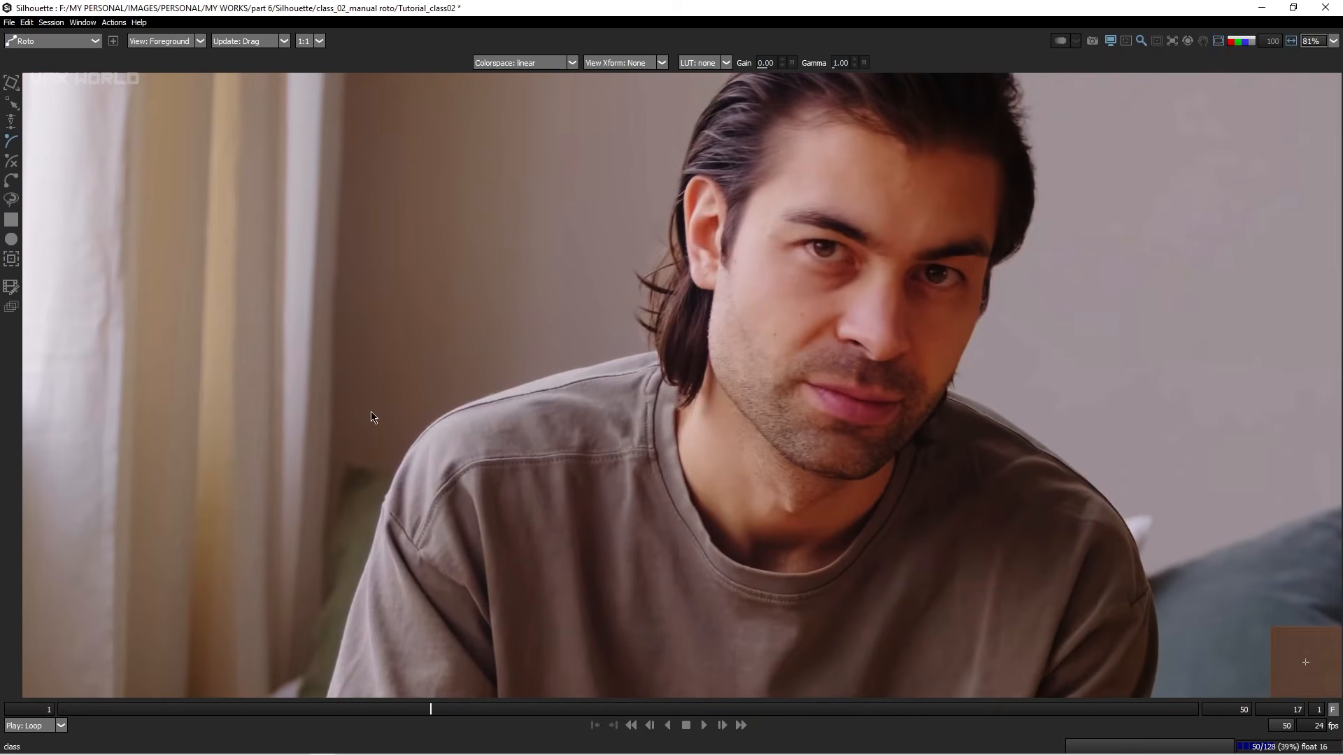
scroll(619, 426, "up", 1)
left_click_drag(619, 426, 541, 208)
scroll(683, 322, "down", 2)
scroll(683, 321, "up", 2)
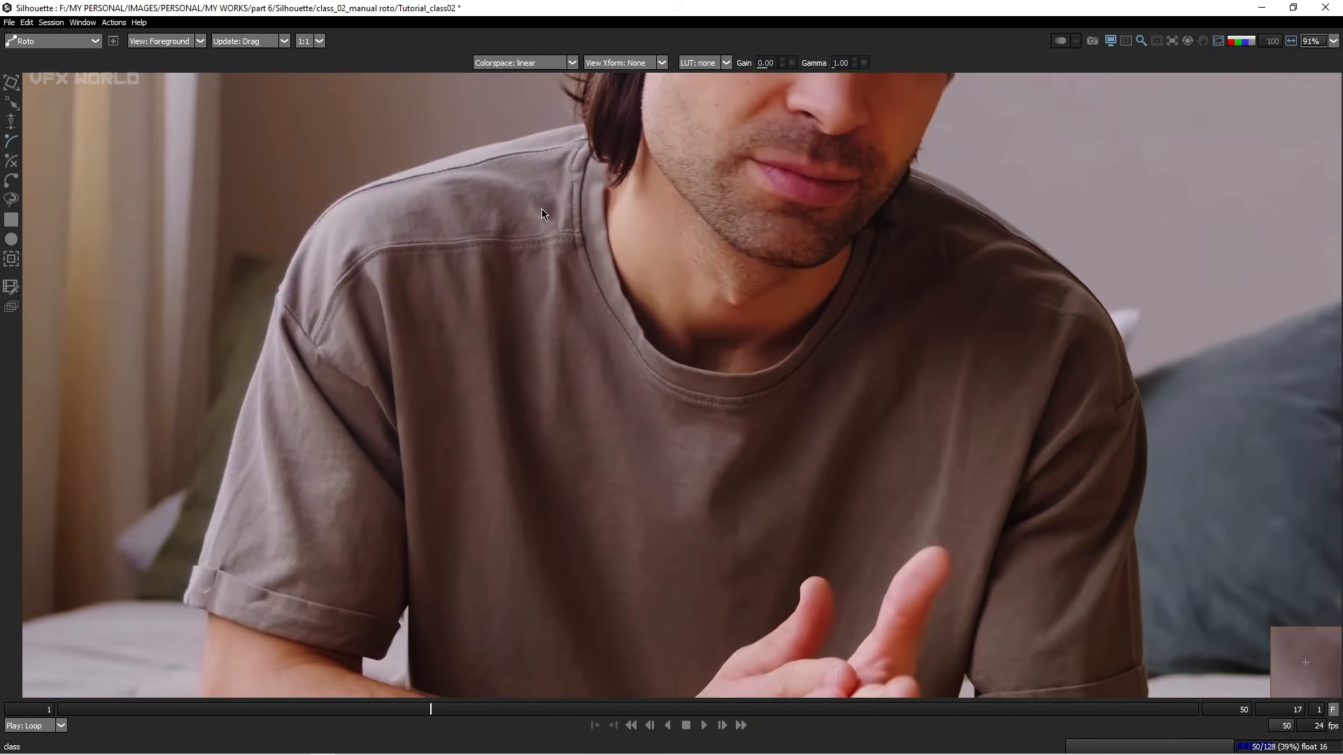
Step: Start a B-Spline shape at the jaw beside the hair and trace the man's right shoulder edge down to the sleeve seam
scroll(544, 207, "up", 1)
scroll(633, 157, "up", 1)
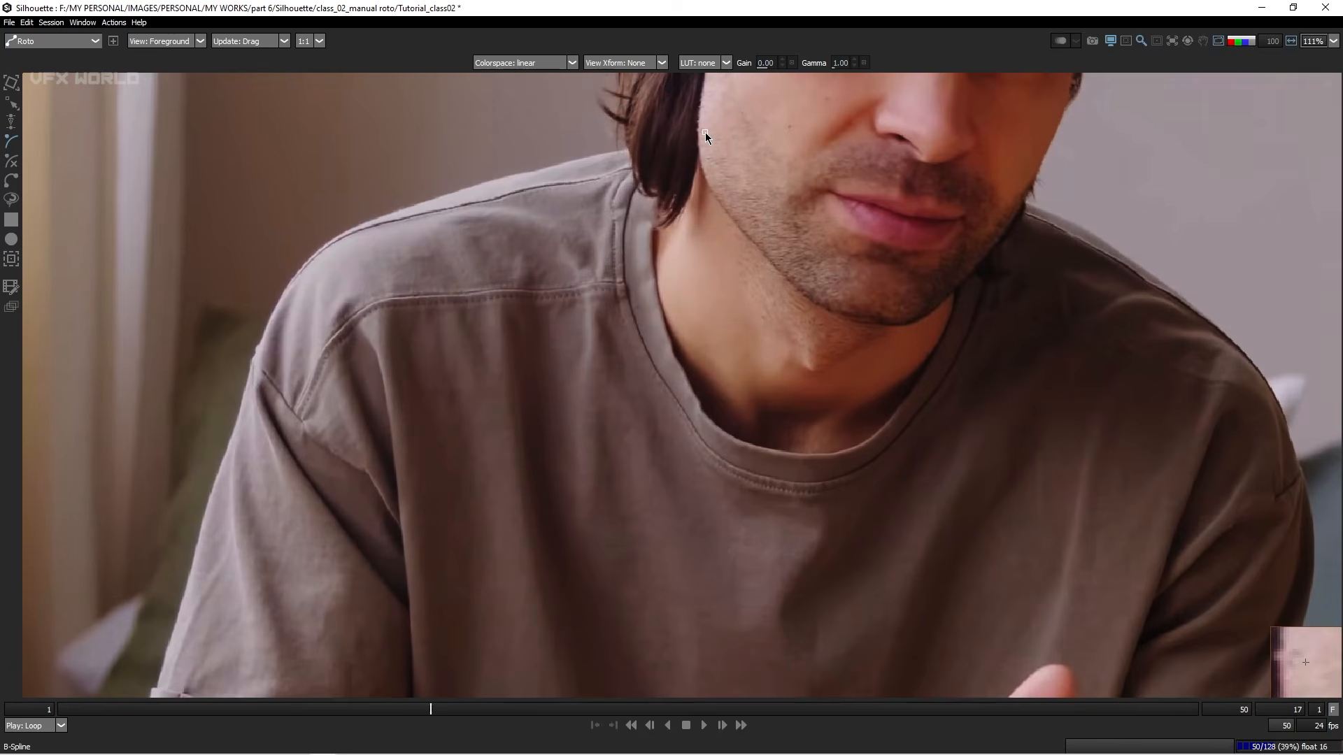
left_click(538, 168)
left_click(484, 181)
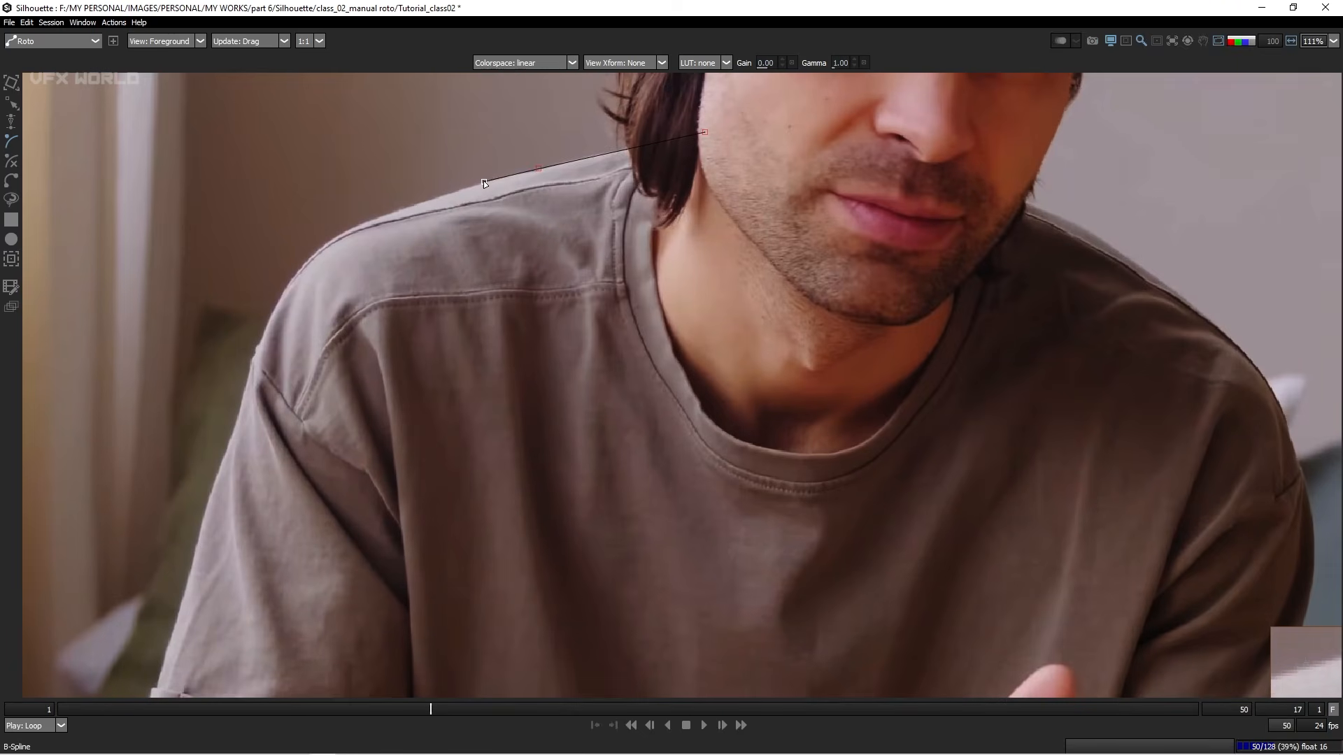
left_click(359, 224)
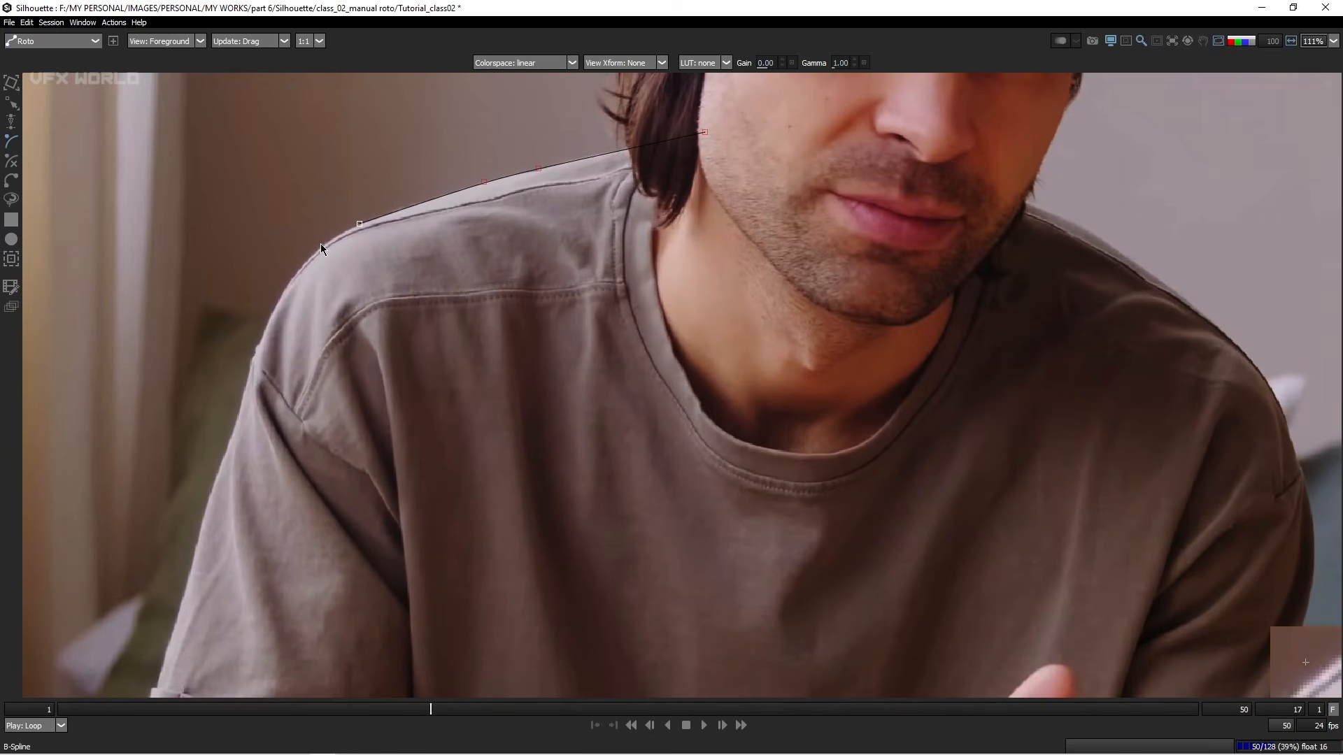
left_click(313, 249)
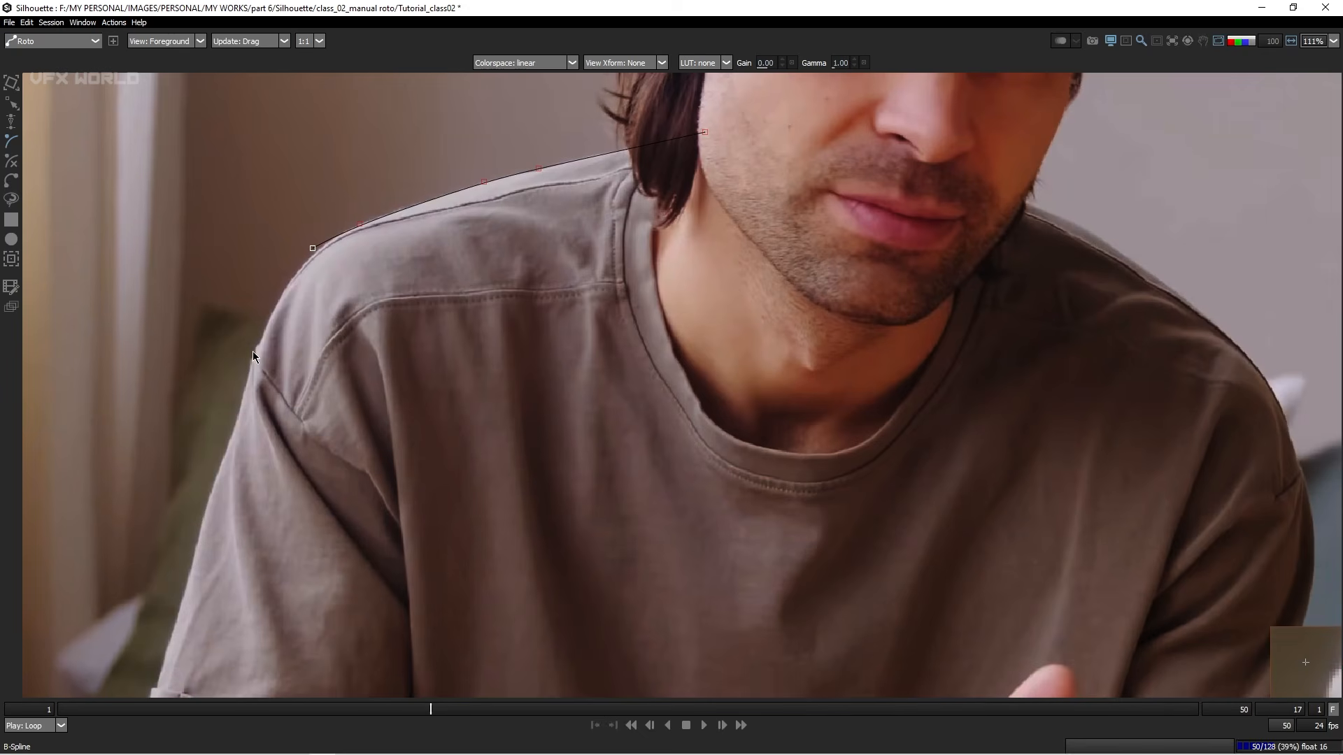
left_click(255, 350)
left_click(247, 389)
left_click(364, 483)
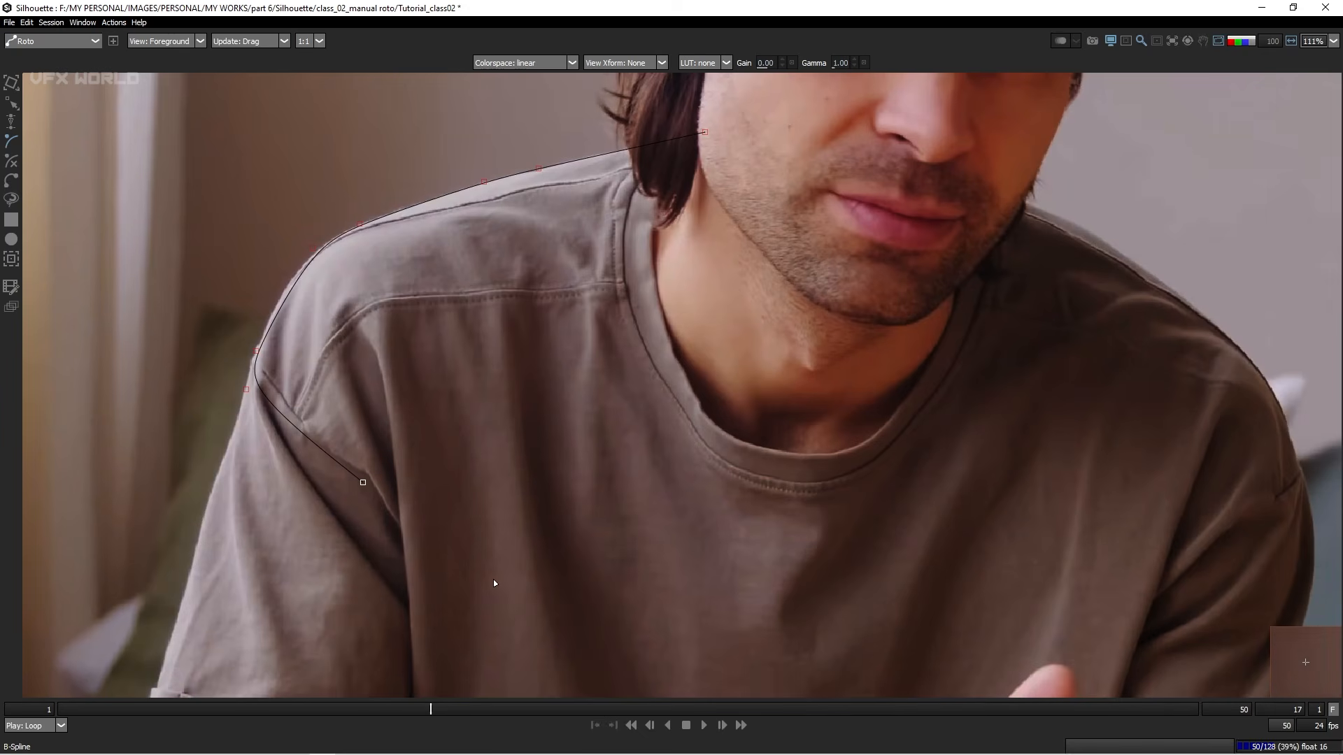
Step: Continue the B-Spline across the chest and up through the neck, closing it at its starting point on the jaw
left_click(493, 579)
left_click(802, 500)
left_click(805, 264)
left_click(768, 121)
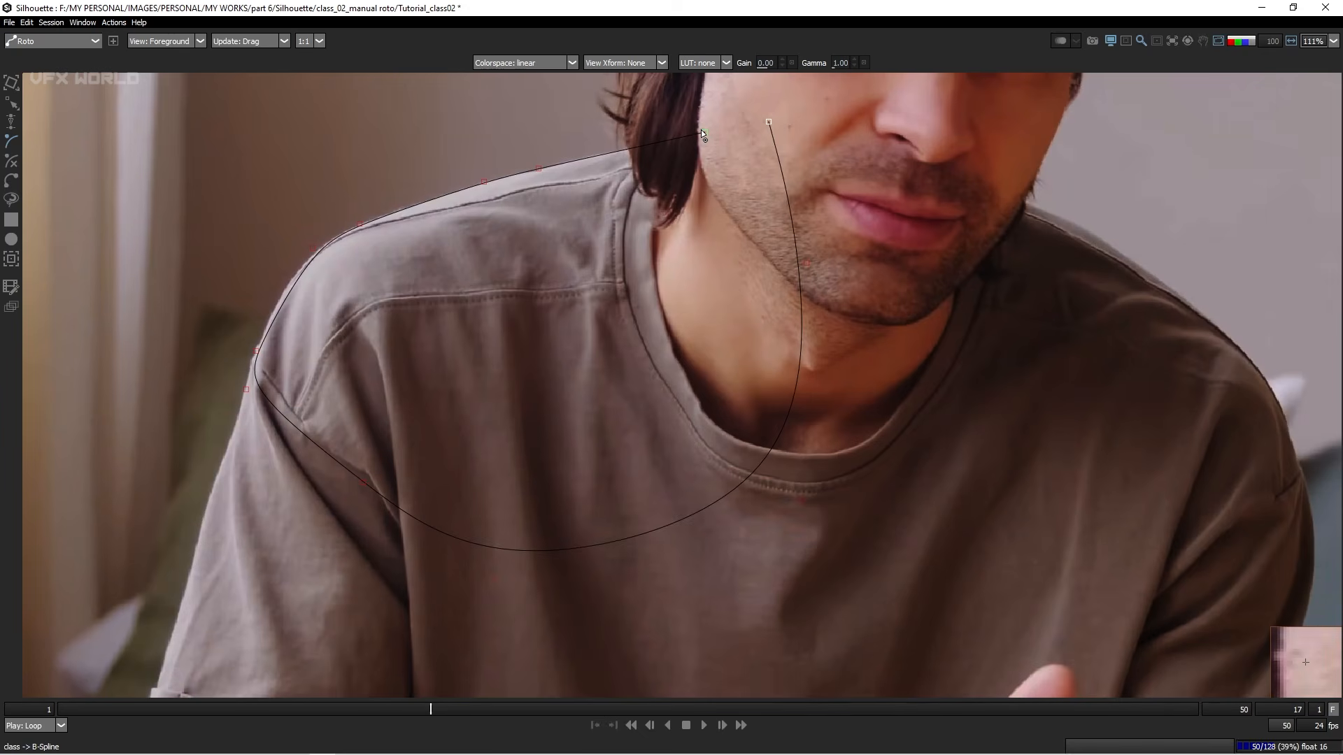
left_click(703, 130)
Step: Select the shape's control point on the outer shoulder above the sleeve seam and nudge it up and slightly right to fit the shirt edge
scroll(545, 366, "up", 3)
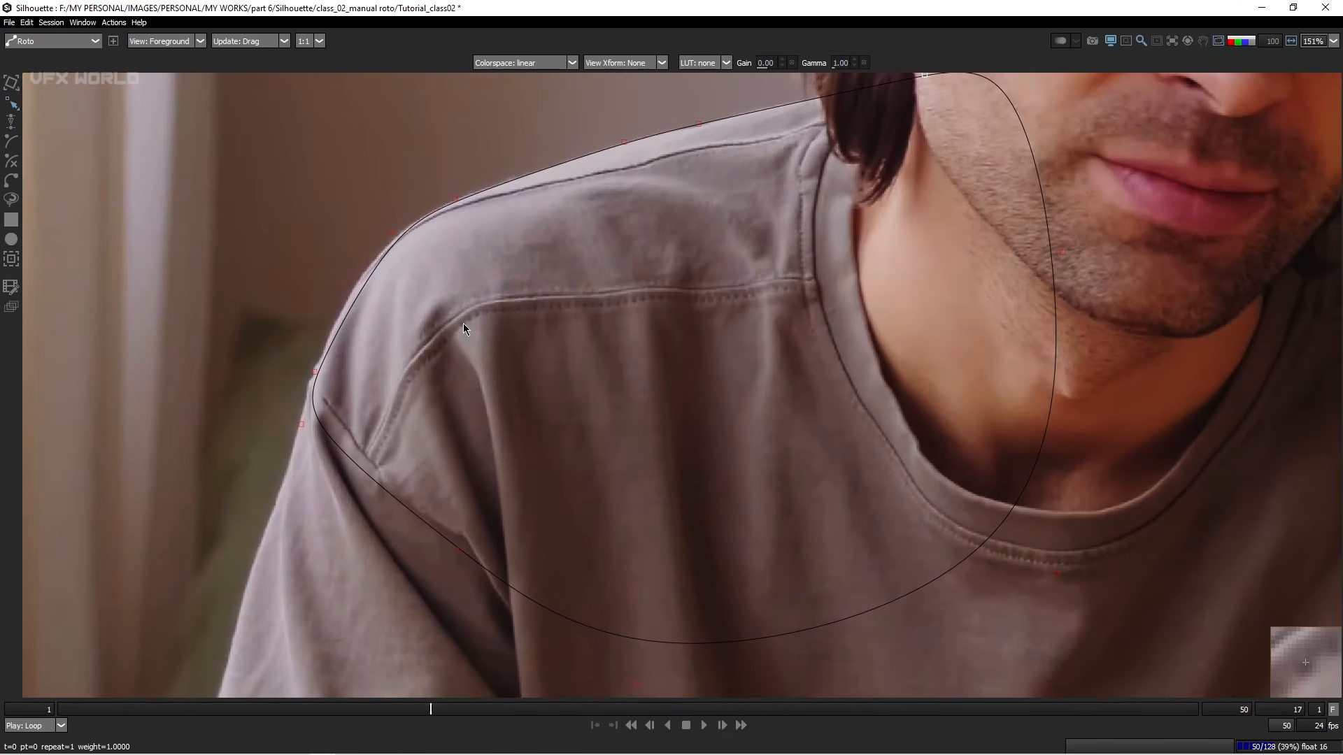
scroll(470, 310, "down", 5)
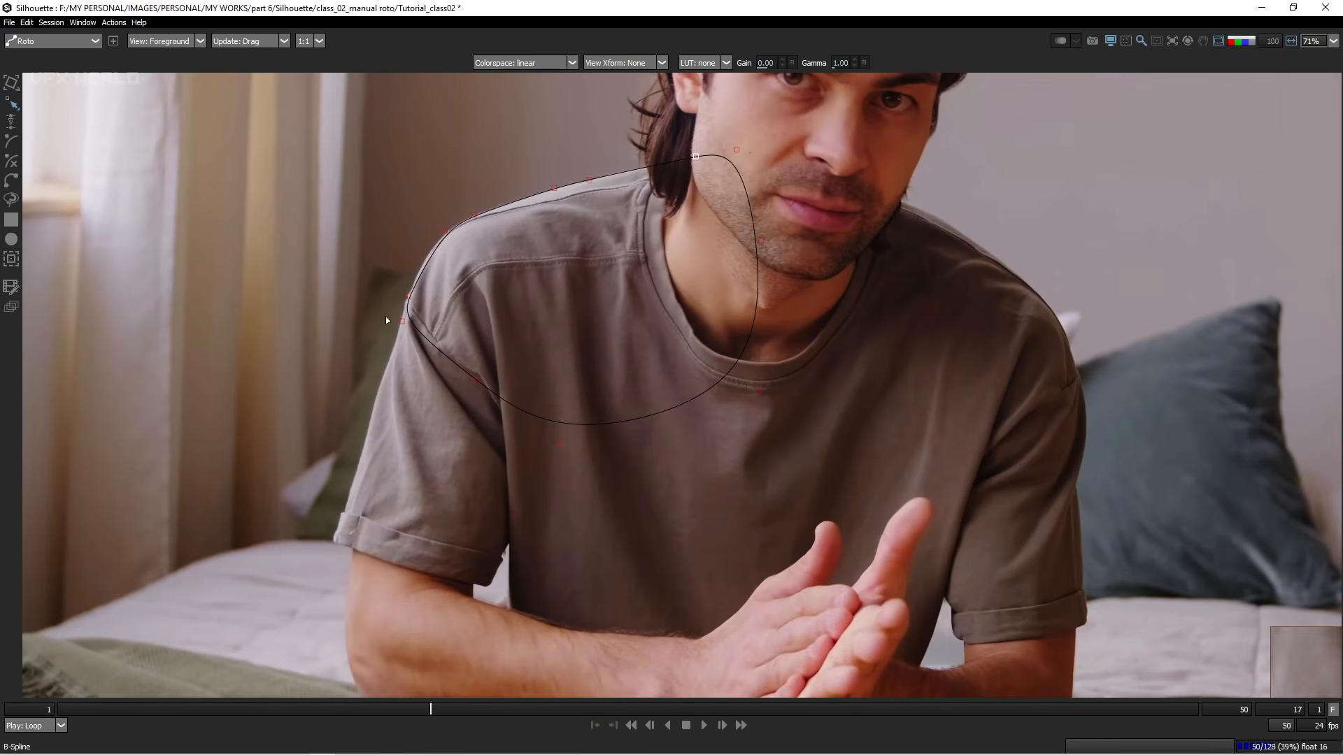
scroll(410, 335, "up", 2)
scroll(410, 334, "up", 1)
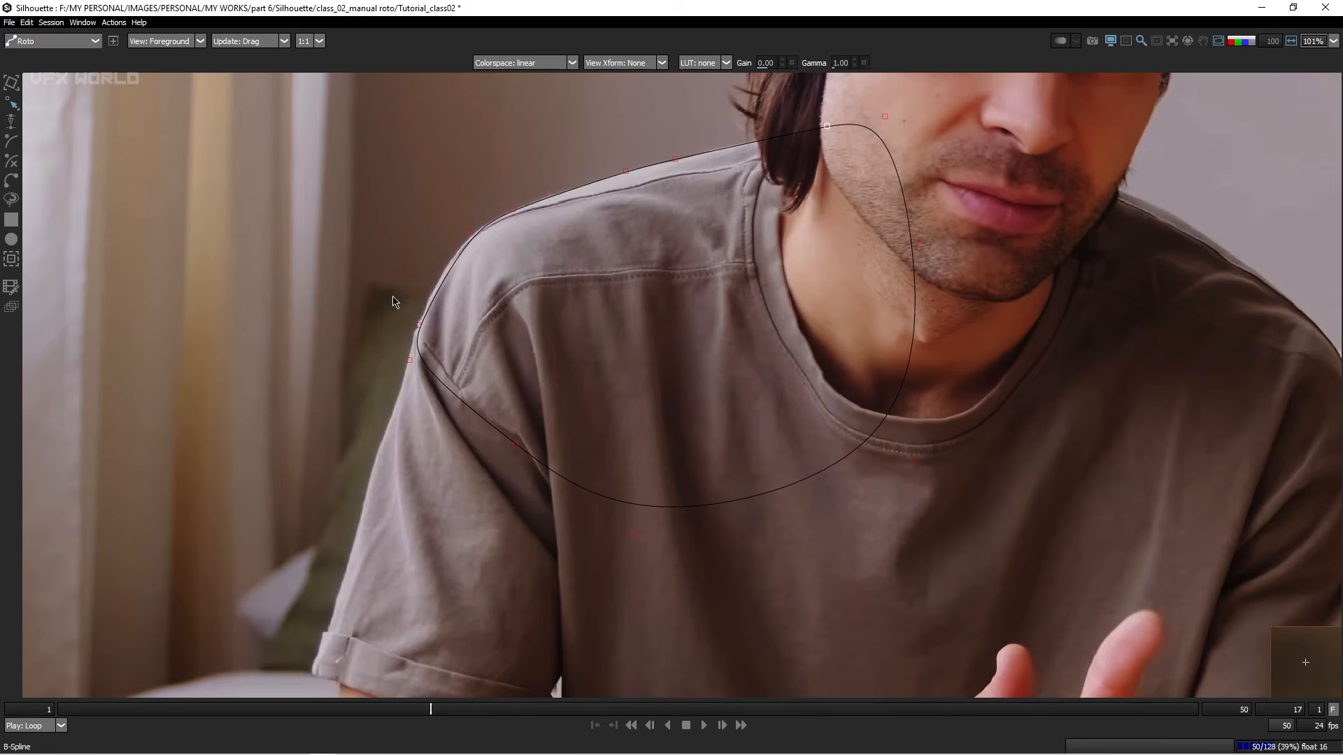
left_click_drag(392, 296, 442, 338)
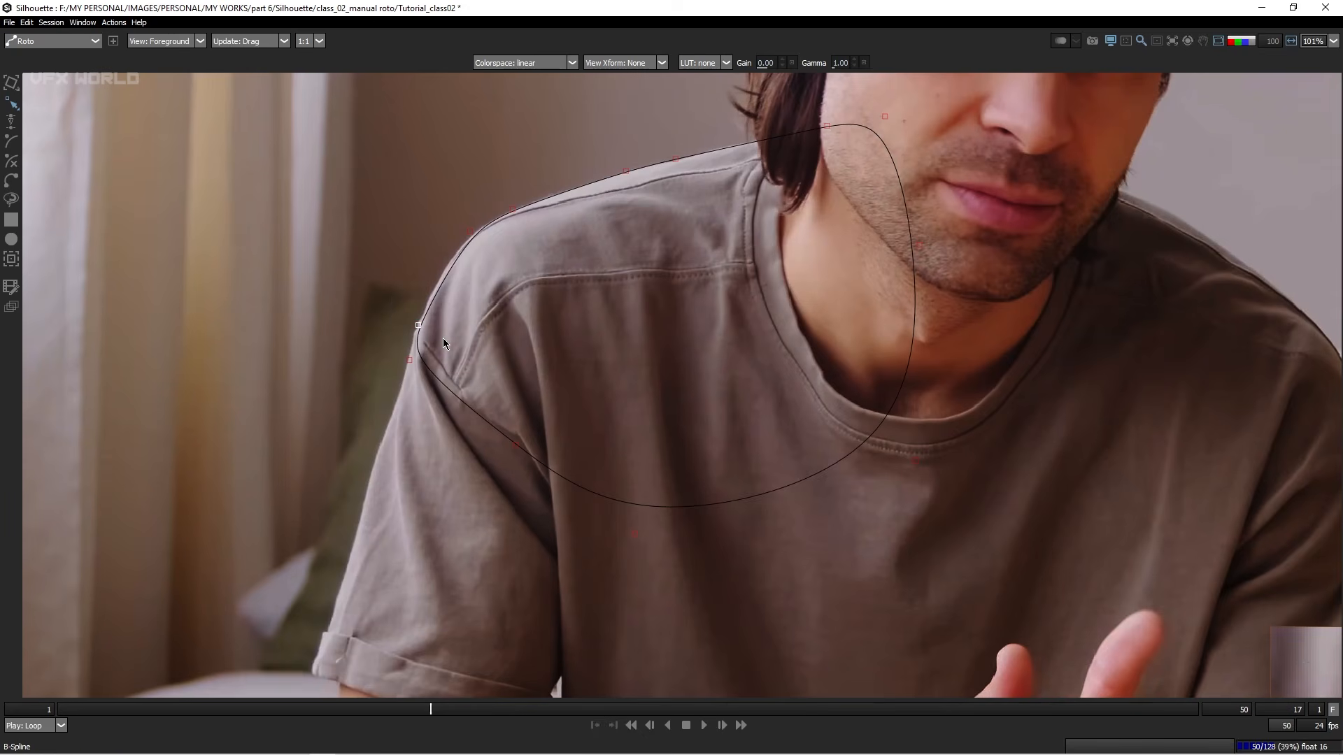
key("Up")
key("Up")
key("Up")
key("Up")
key("Up")
key("Up")
key("Right")
key("Right")
key("Right")
scroll(433, 308, "up", 2)
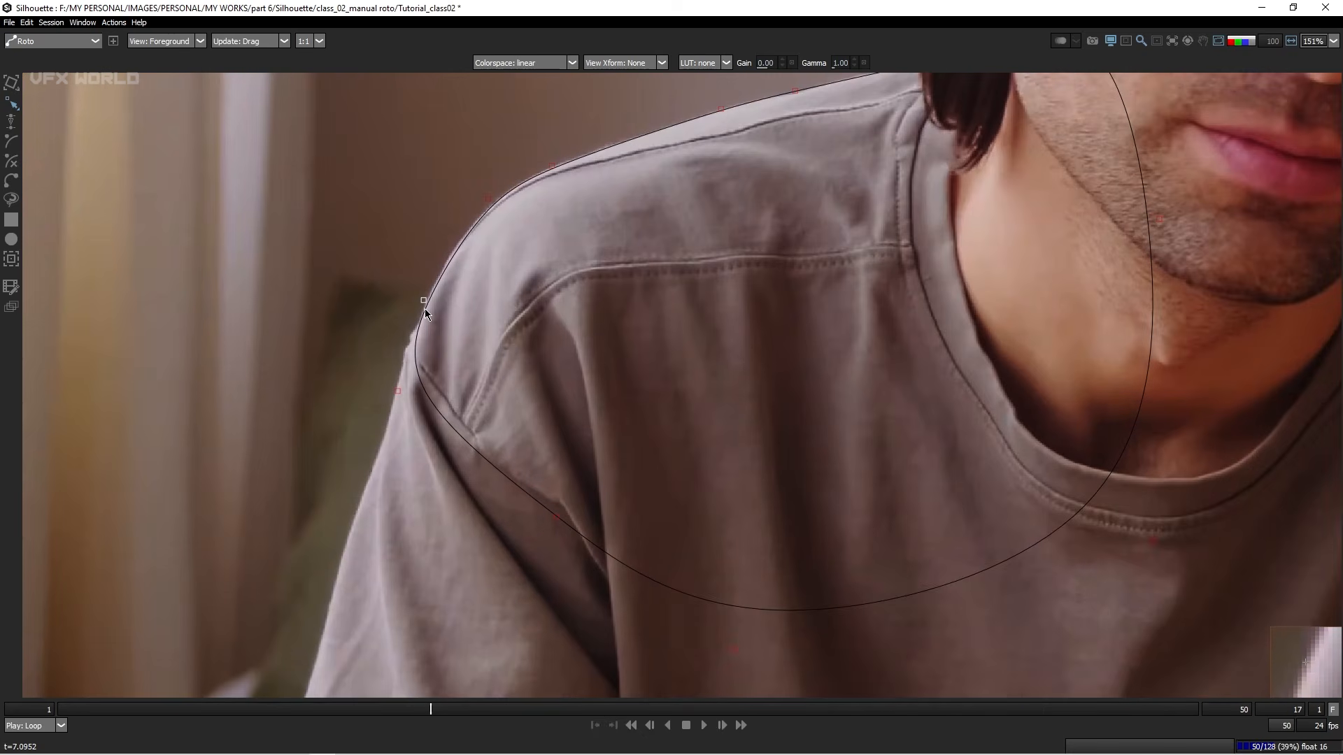
key("Up")
key("Up")
key("Up")
key("Up")
key("Up")
key("Up")
key("Up")
key("Up")
key("Right")
key("Right")
Step: Reposition the control points at the shoulder's curve and along its upper edge so the spline follows the shirt outline
left_click_drag(468, 274, 403, 387)
left_click_drag(423, 313, 421, 315)
left_click_drag(637, 293, 599, 346)
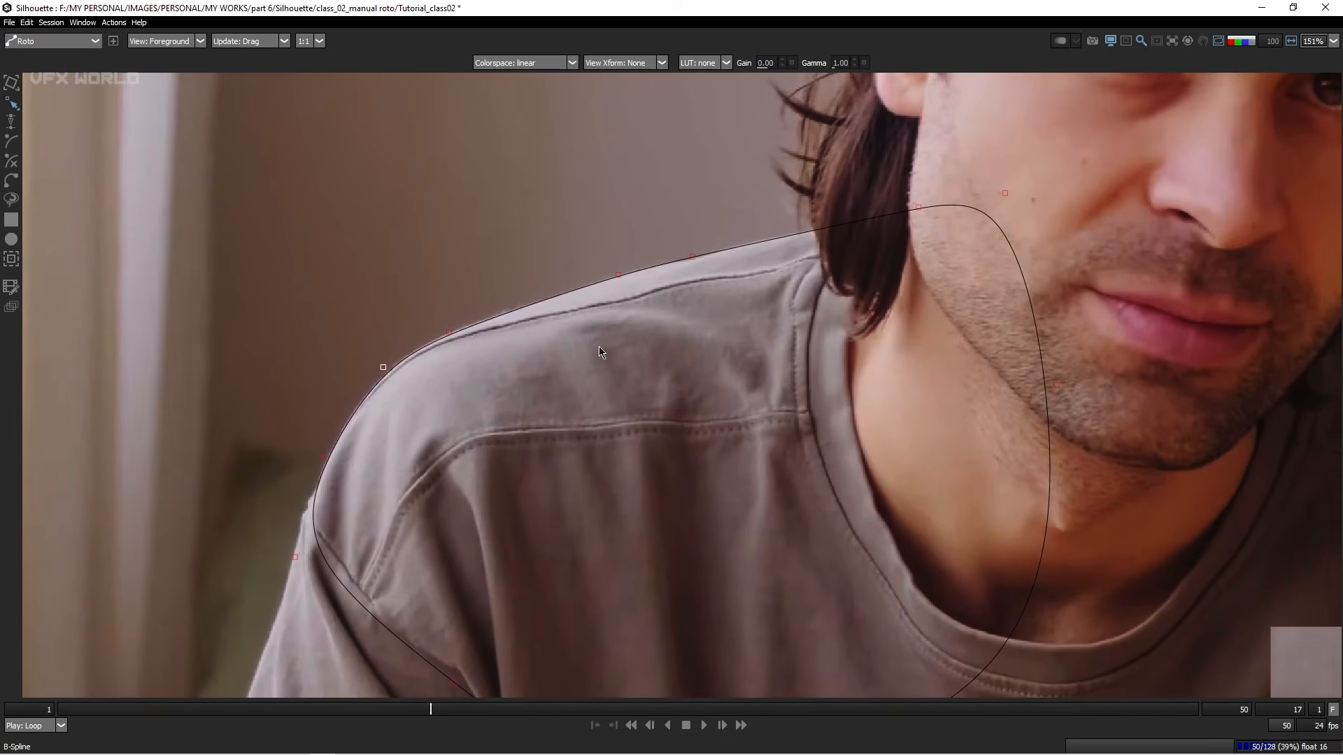
left_click(692, 257)
scroll(665, 271, "up", 2)
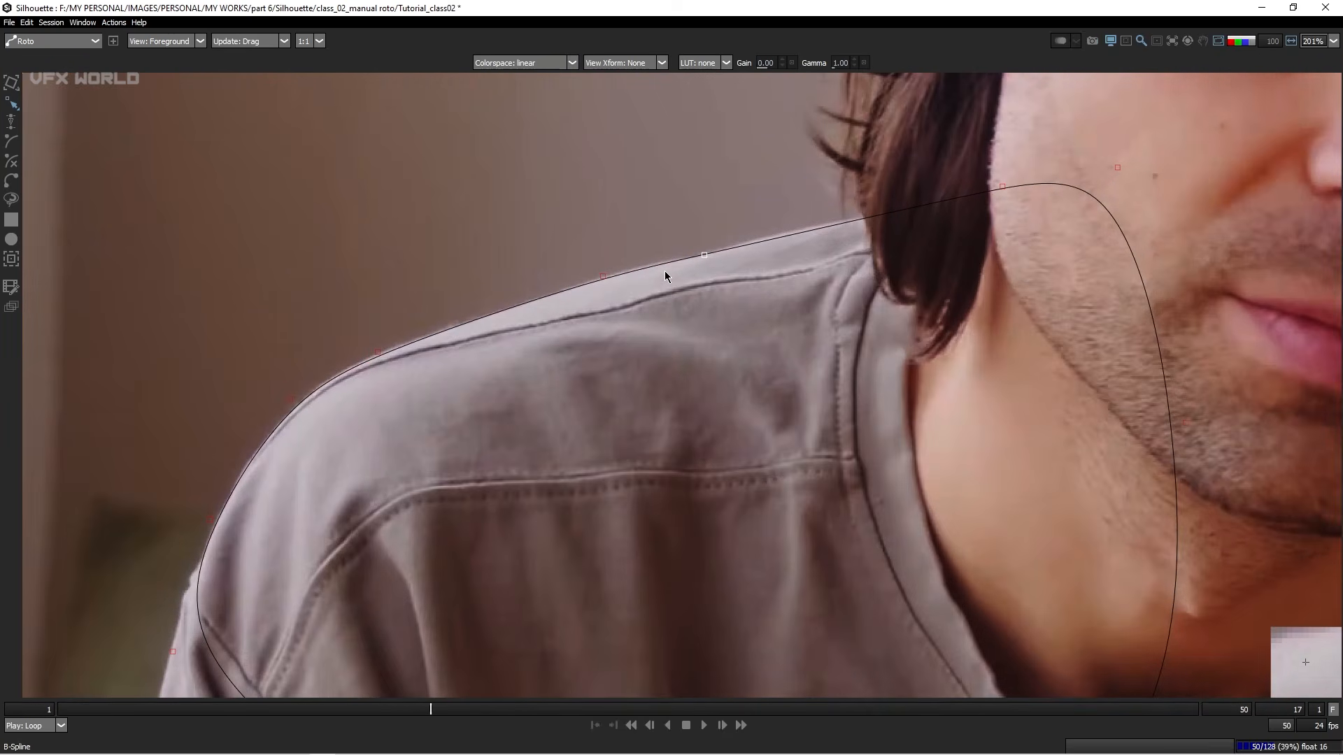
scroll(664, 270, "up", 1)
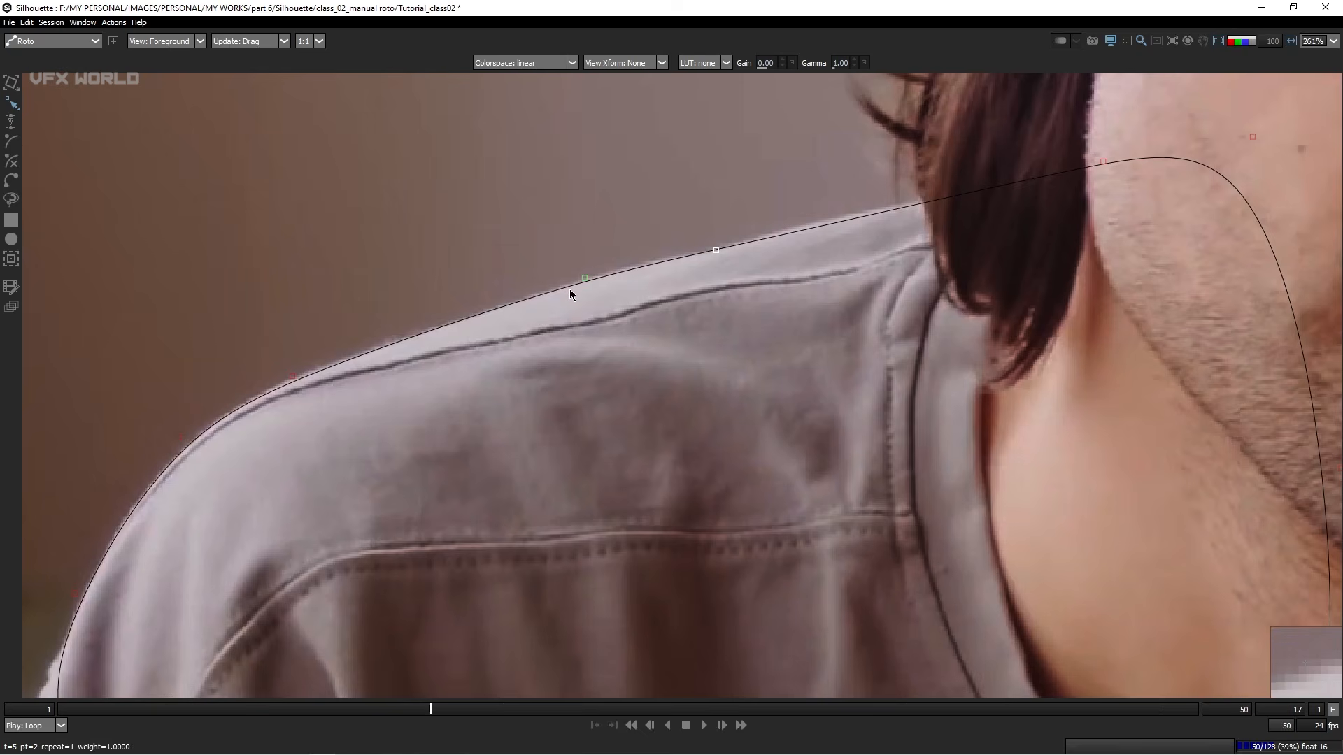
left_click_drag(585, 278, 594, 274)
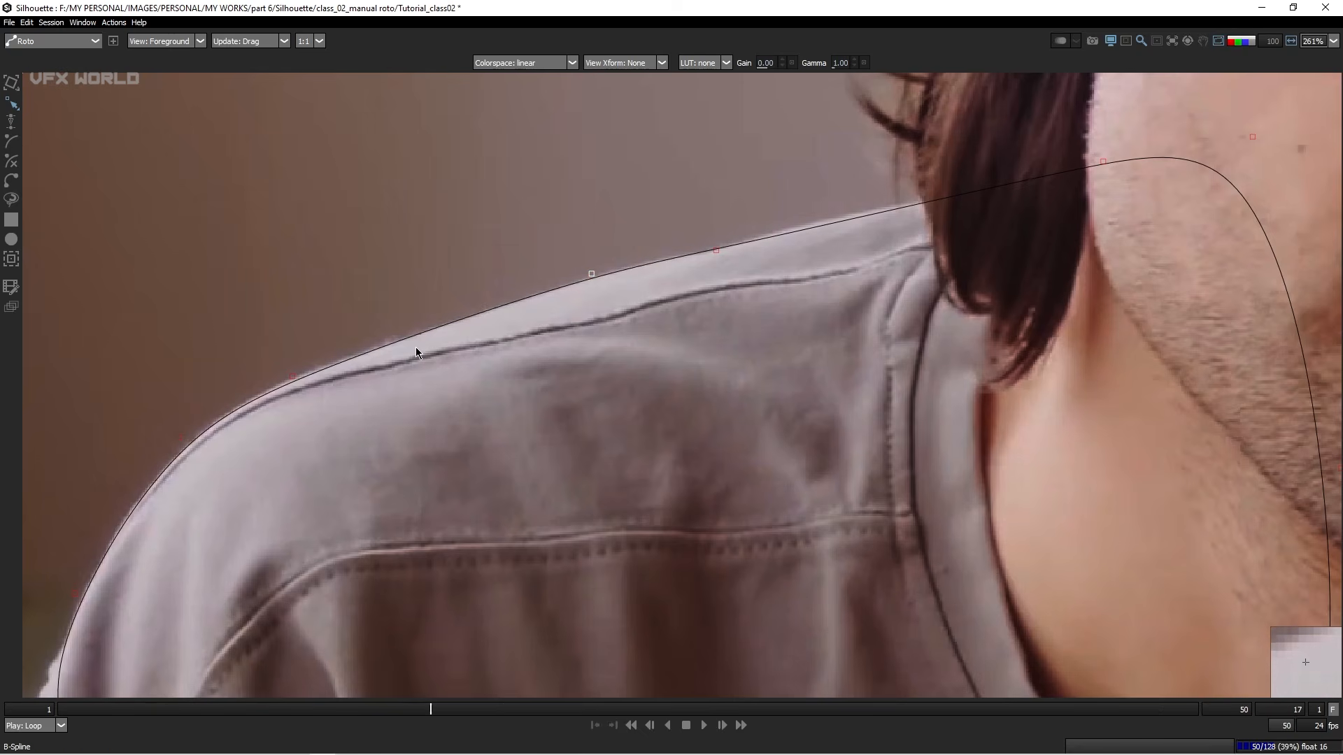
Step: Add a control point to the spline on the shoulder's upper edge beside the hair
left_click_drag(734, 273, 702, 297)
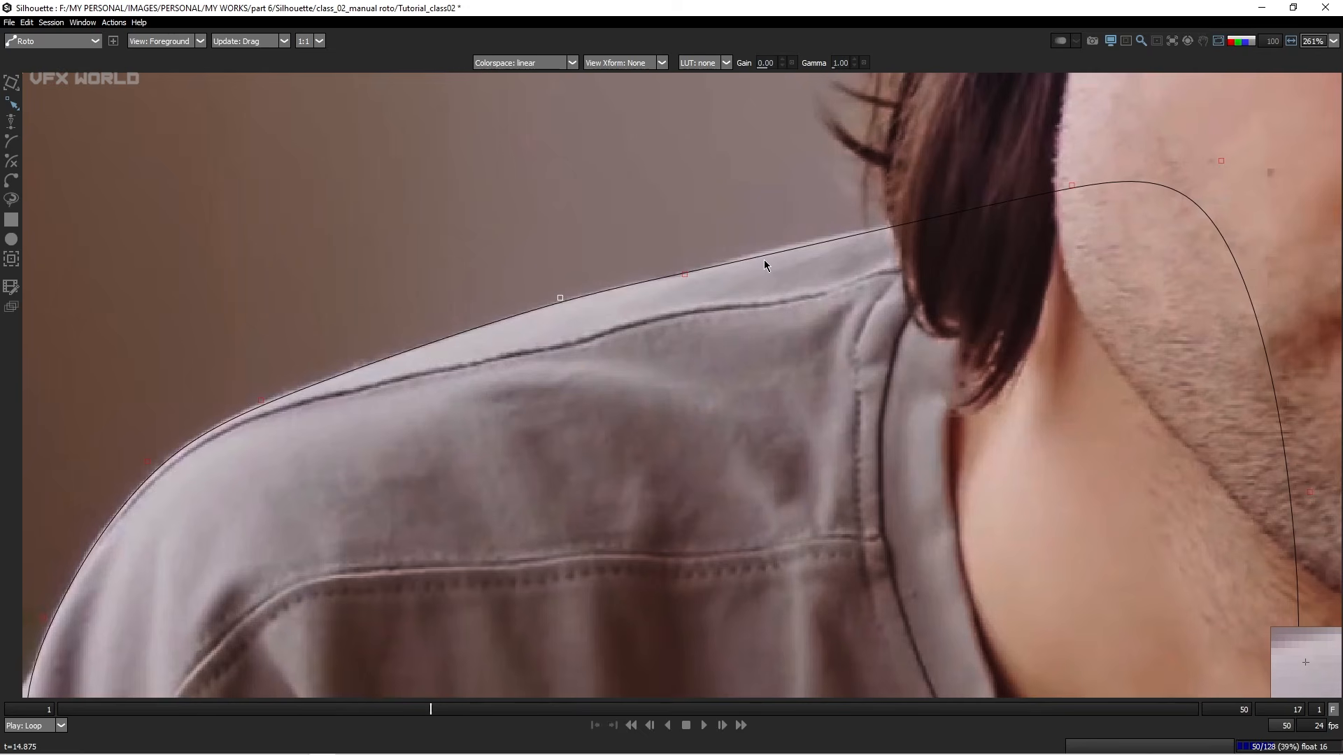
left_click_drag(783, 250, 770, 258)
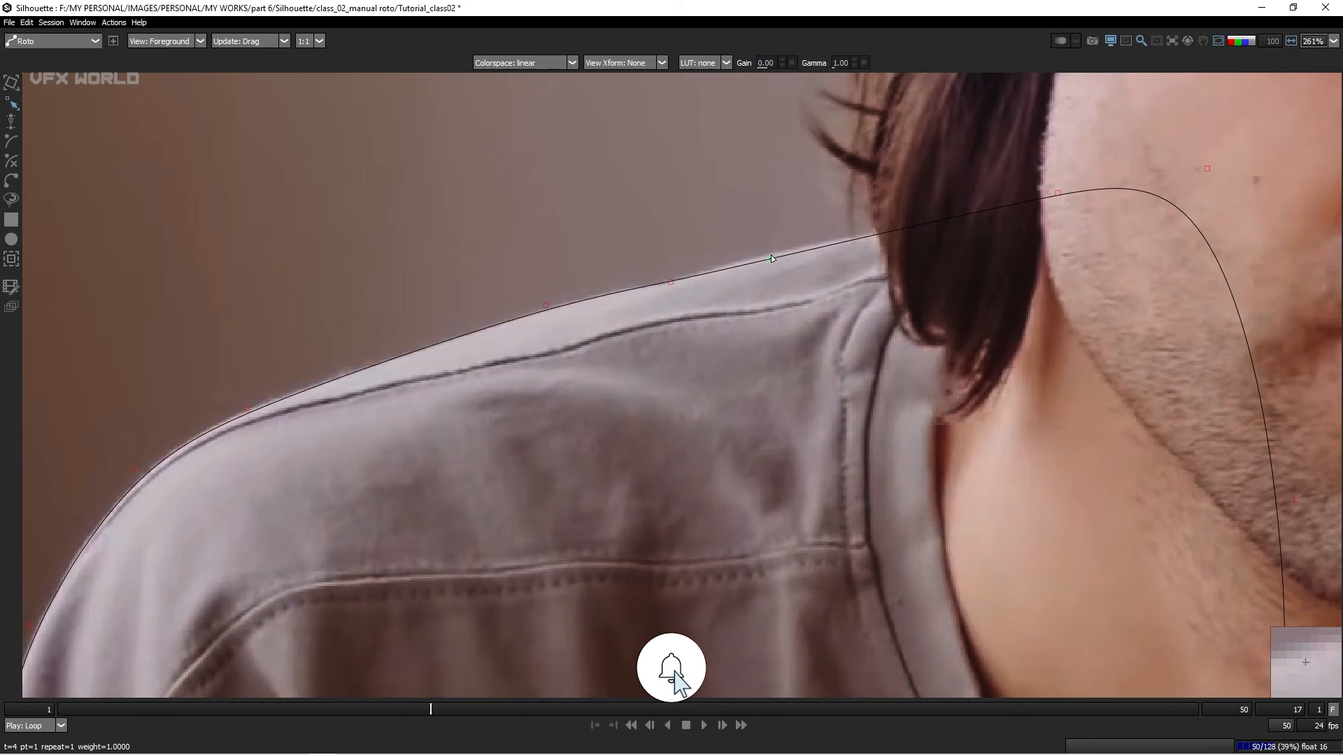
Step: Try the new point as a corner away from the shirt, revert it to smooth and return it to the shoulder edge
mouse_move(770, 256)
left_mouse_down()
mouse_move(752, 282)
mouse_move(749, 240)
left_mouse_up()
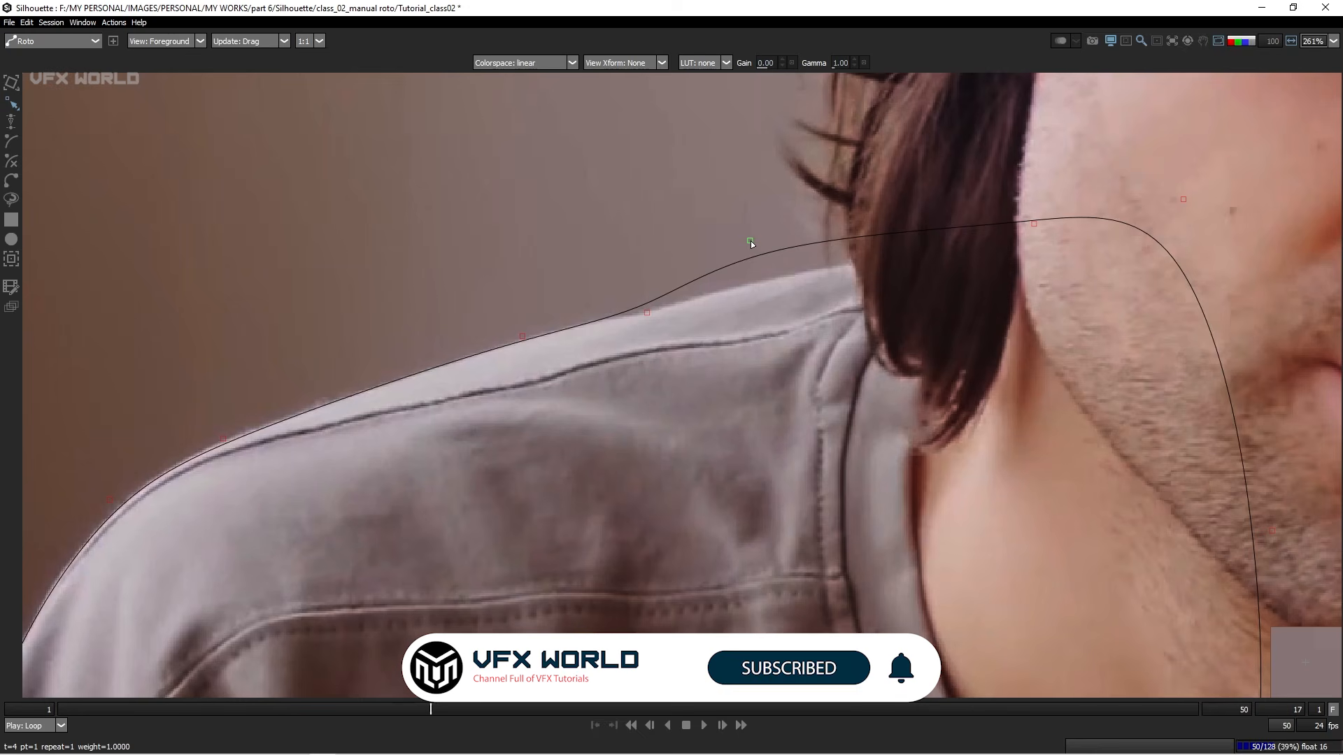
key("z")
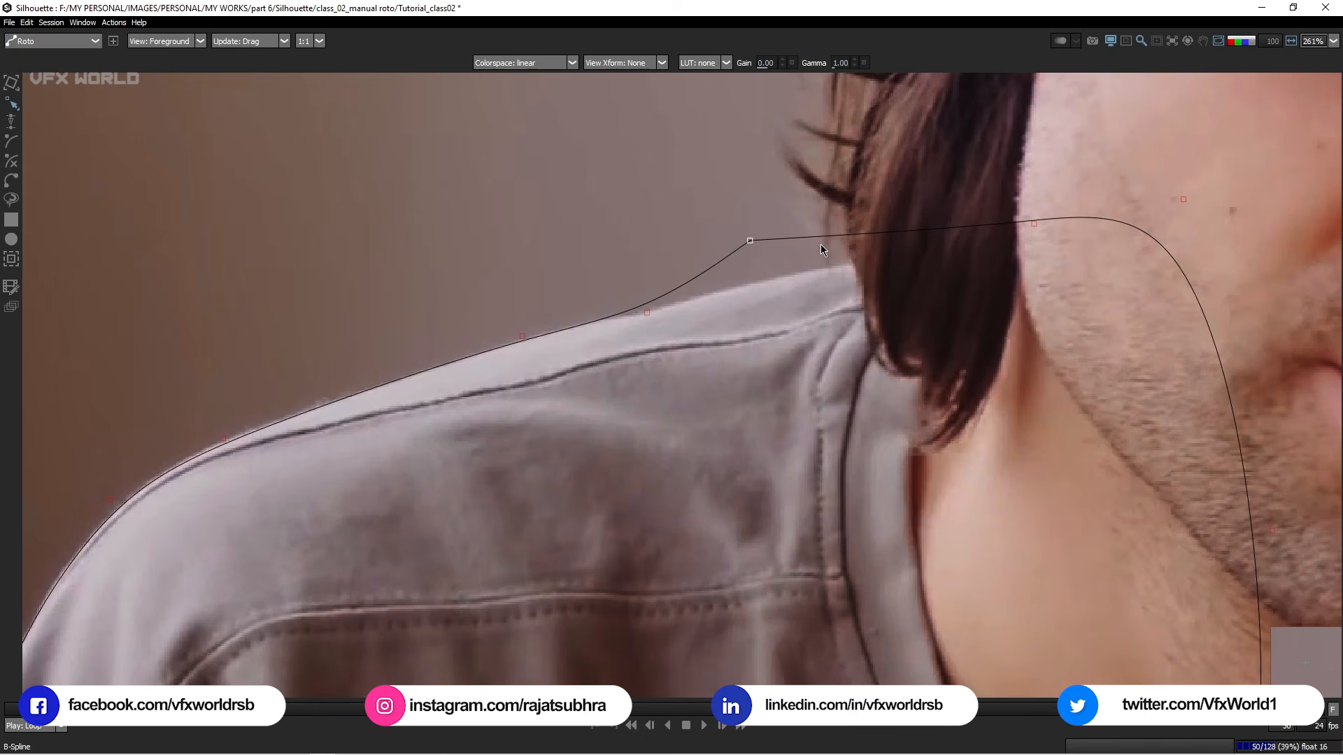
key("shift+z")
key("shift+z")
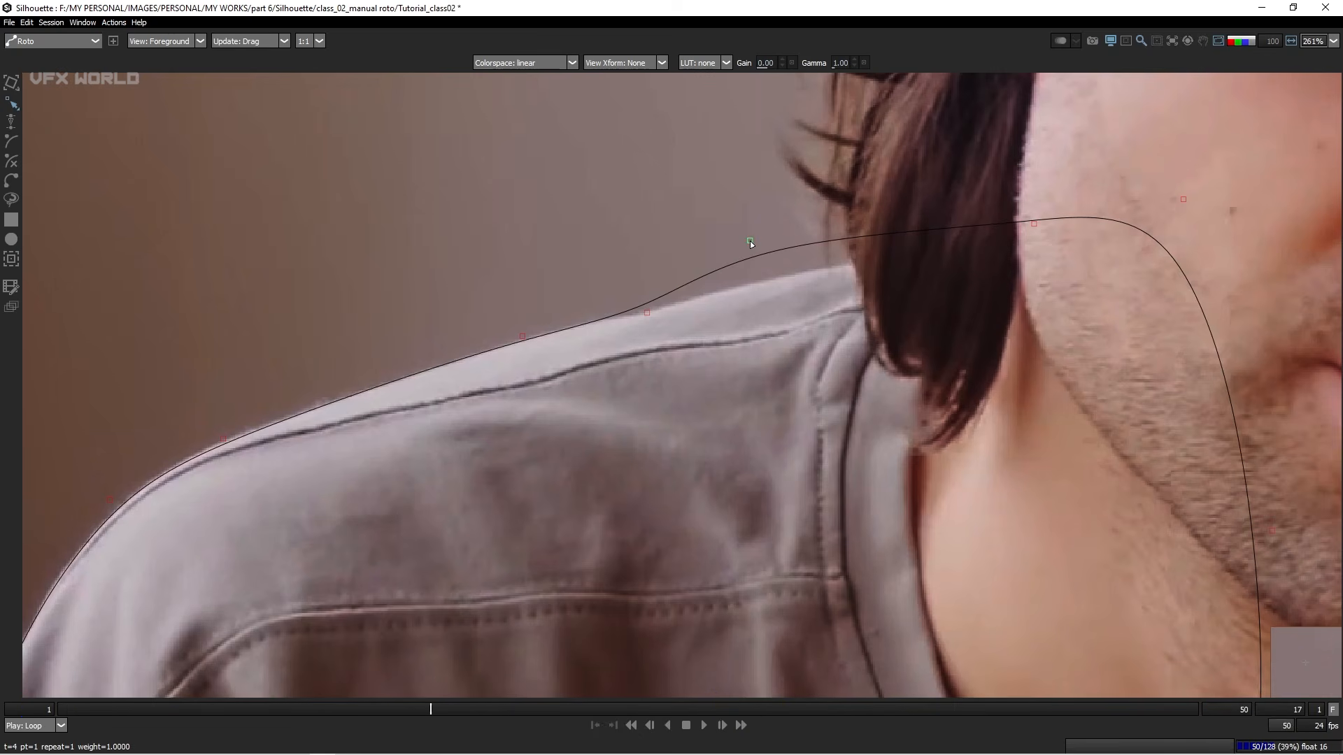
left_click_drag(750, 241, 754, 279)
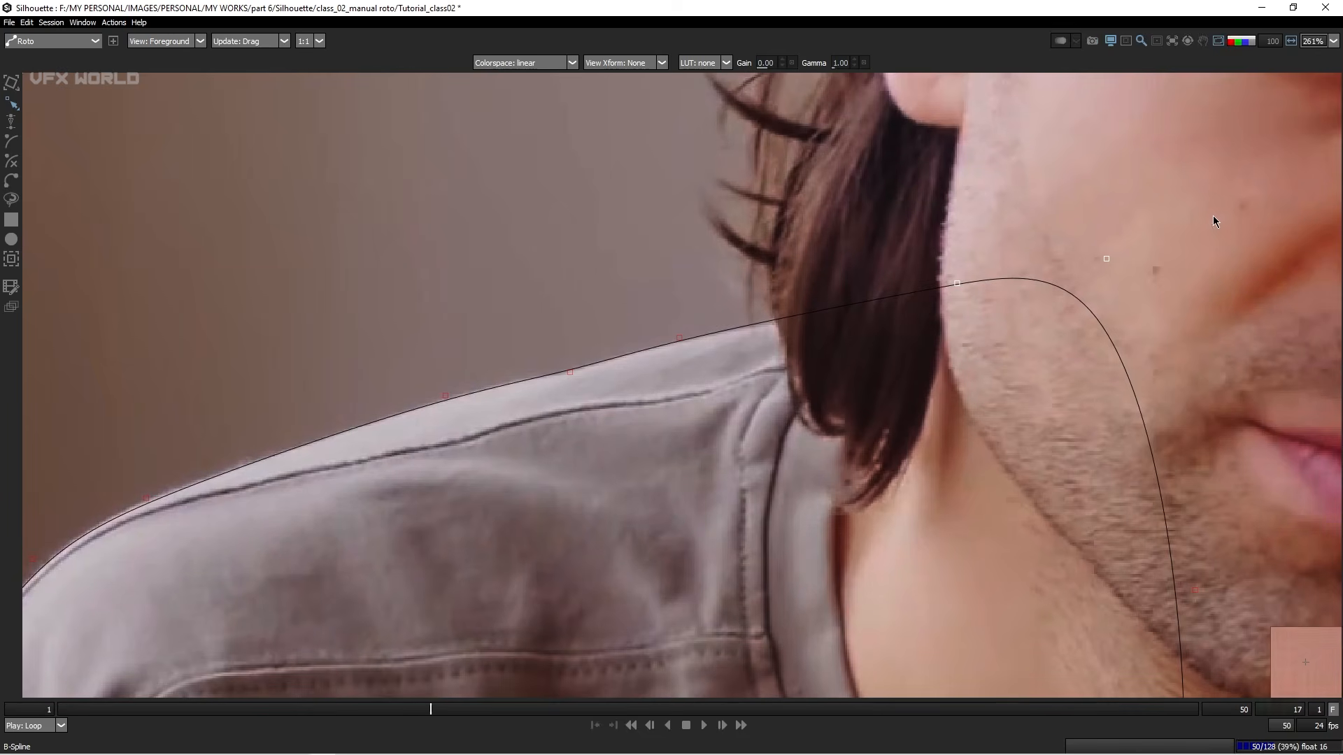
Step: Nudge the two control points on the jaw and cheek slightly right and down
key("Right")
key("Right")
key("Right")
key("Down")
key("Down")
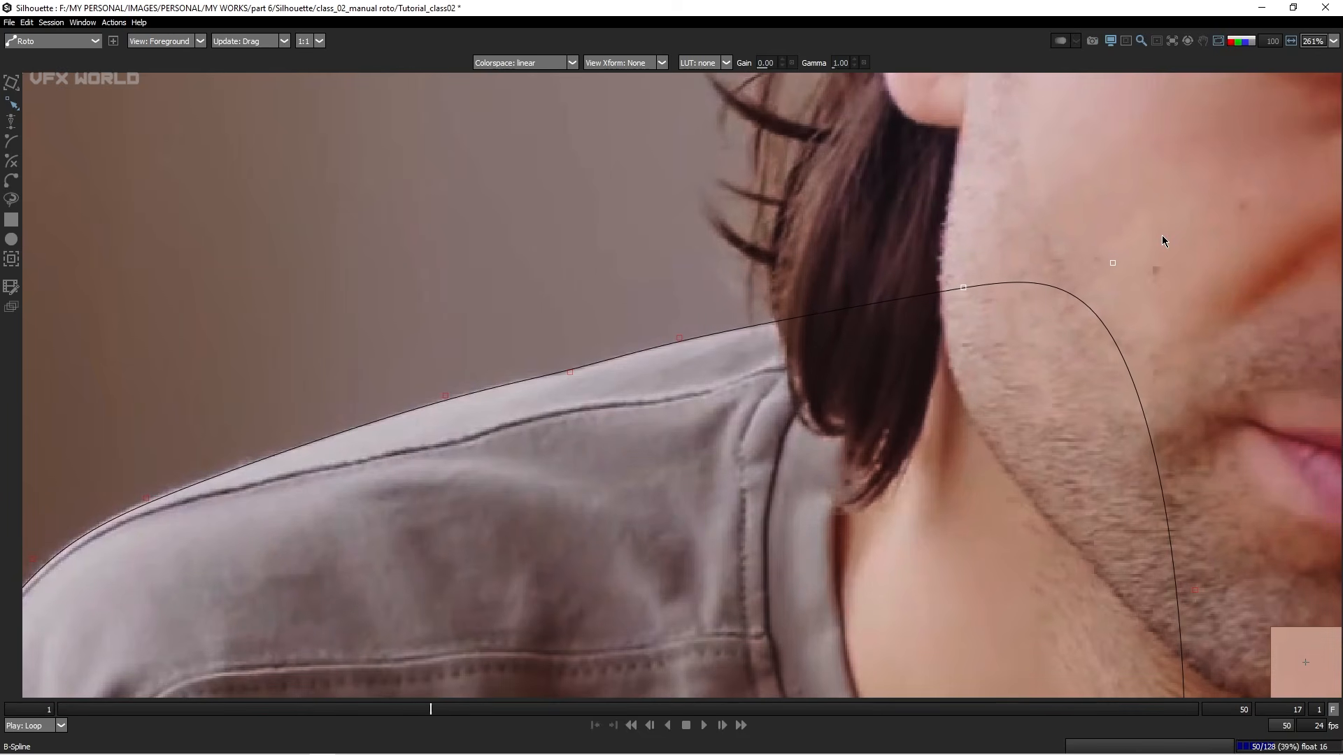
key("Down")
Step: Nudge the control point midway along the shoulder's upper edge down so the spline meets the shirt outline
left_click_drag(658, 431, 778, 312)
scroll(777, 312, "down", 1)
left_click_drag(673, 285, 735, 241)
key("Down")
key("Down")
key("Down")
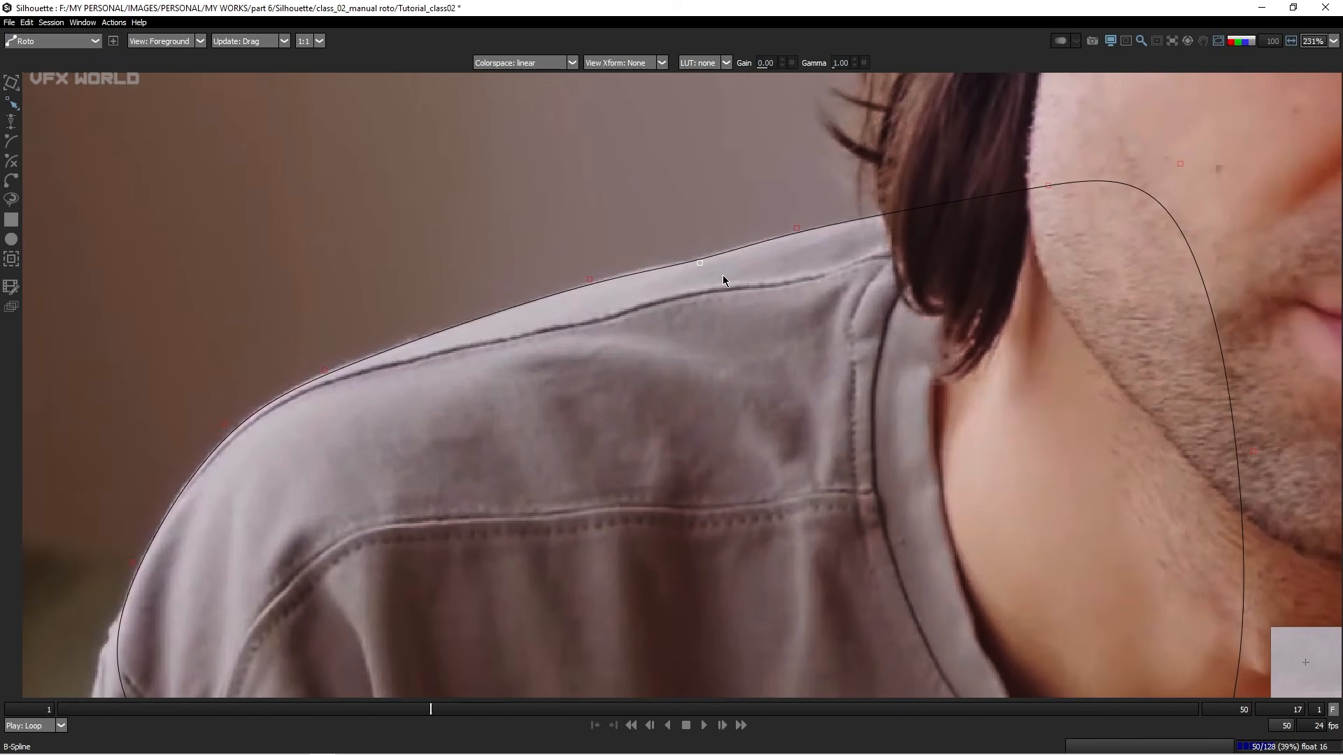
Step: Add another control point midway along the shoulder's upper edge and fine-tune the points there to follow the shirt
scroll(636, 269, "up", 2)
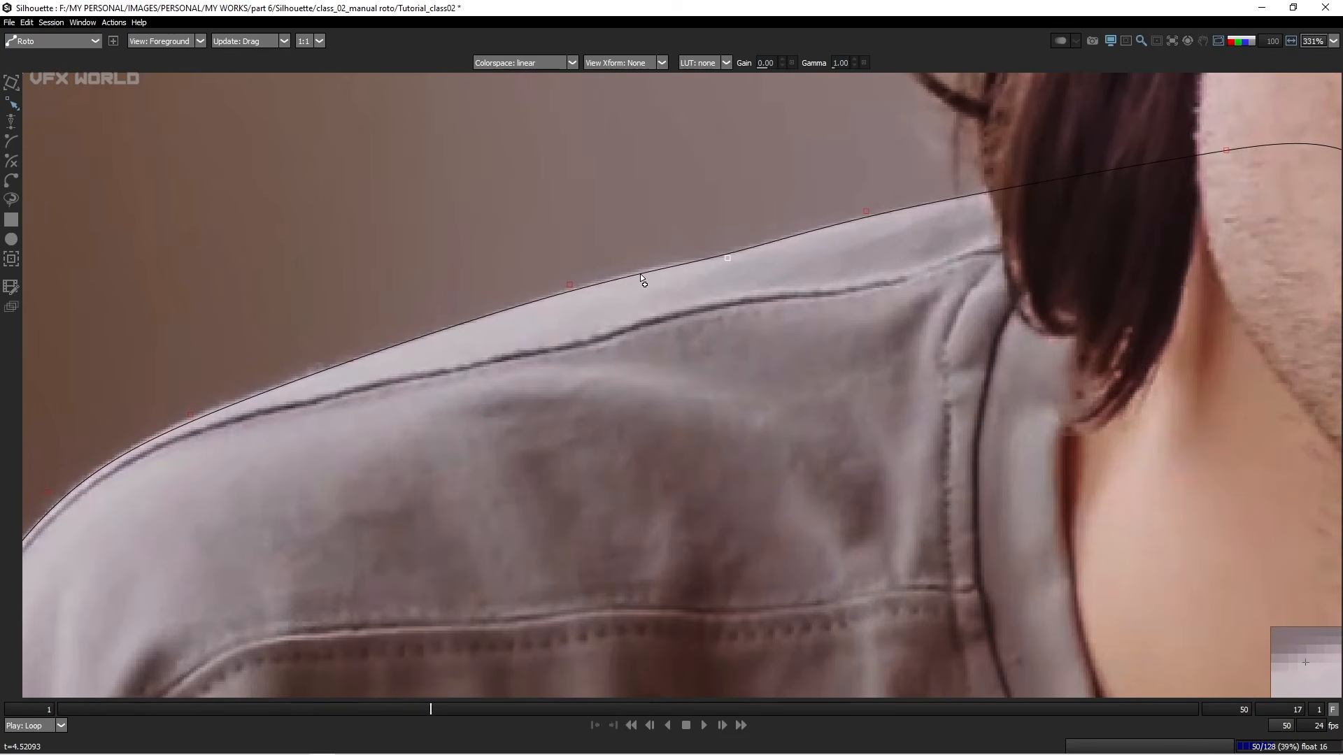
left_click(640, 274)
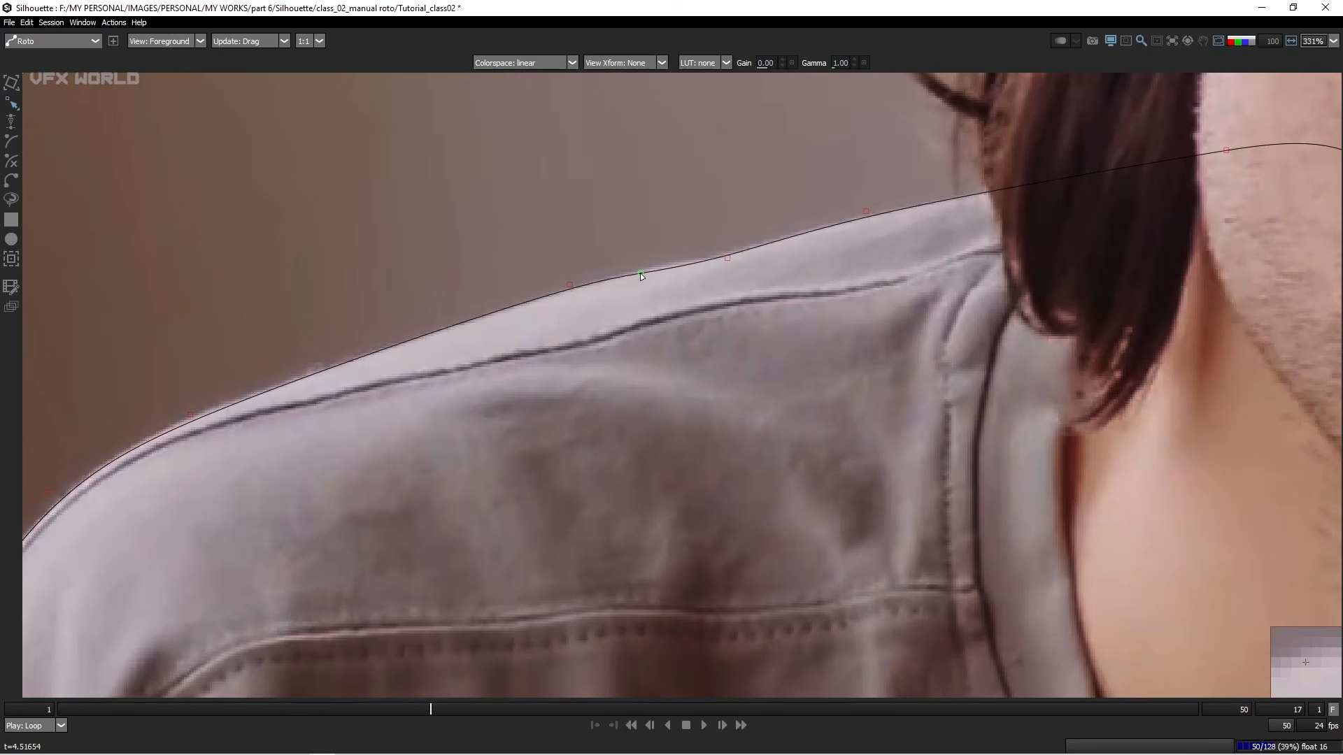
key("ctrl+z")
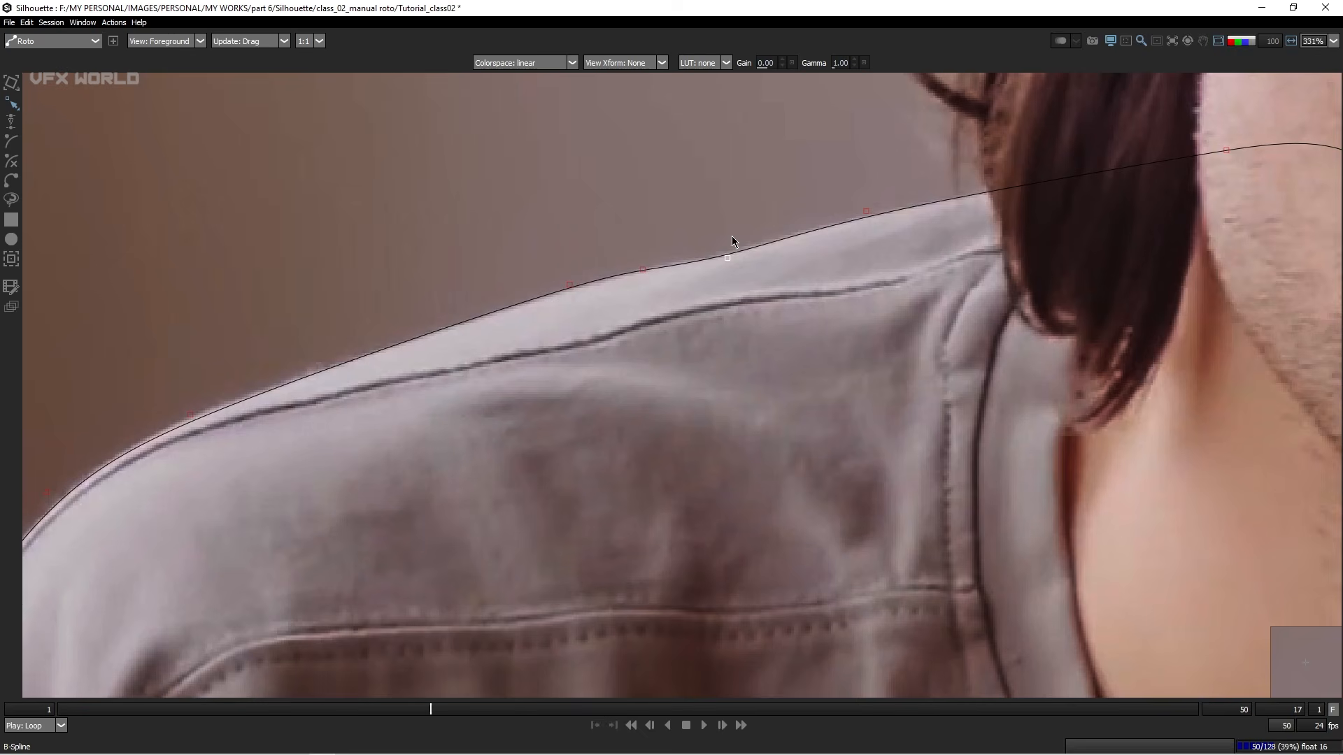
key("ctrl+z")
key("ctrl+z")
key("ctrl+z")
Step: Display the roto output as a colour overlay on the footage and set the overlay opacity to 50
key("f")
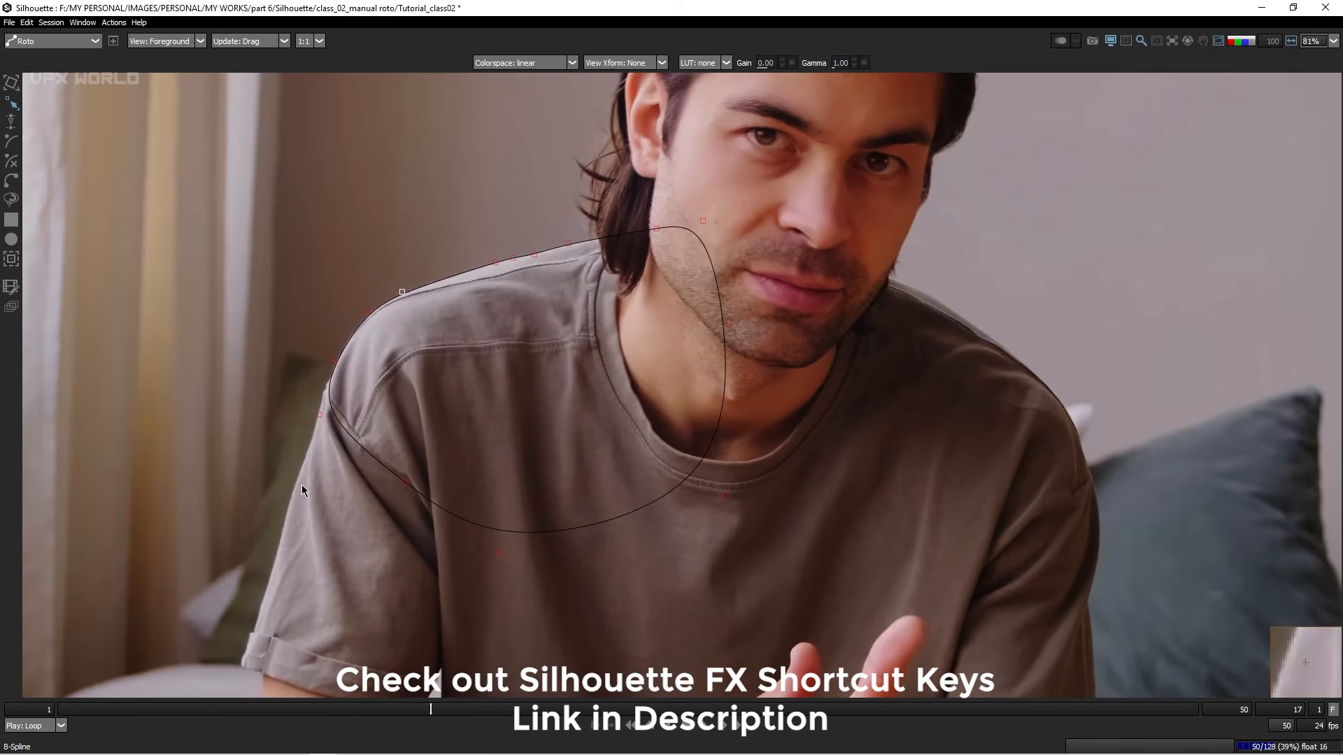
key("s")
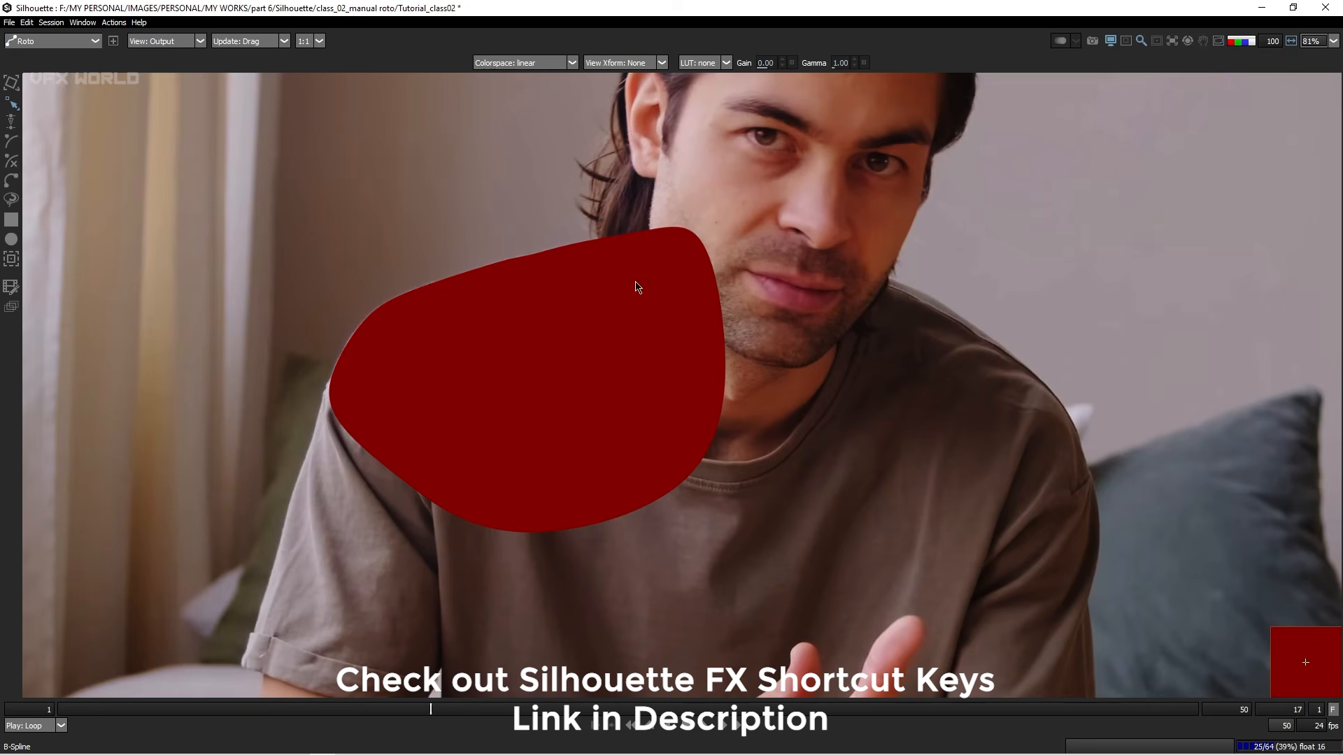
left_click(1281, 42)
type("50")
key("Return")
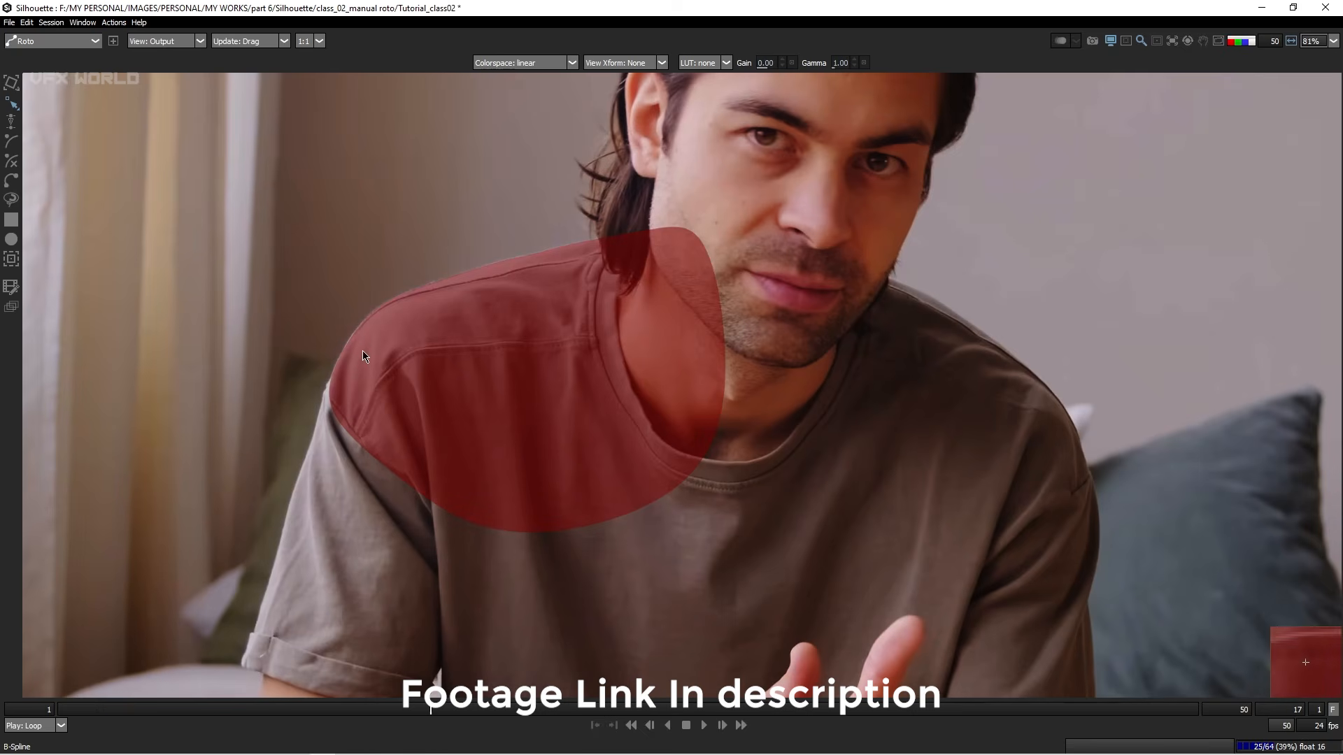
Step: Examine how closely the shape follows the shoulder edge, first with the colour overlay and again with the spline outline
scroll(360, 363, "up", 5)
scroll(349, 328, "up", 2)
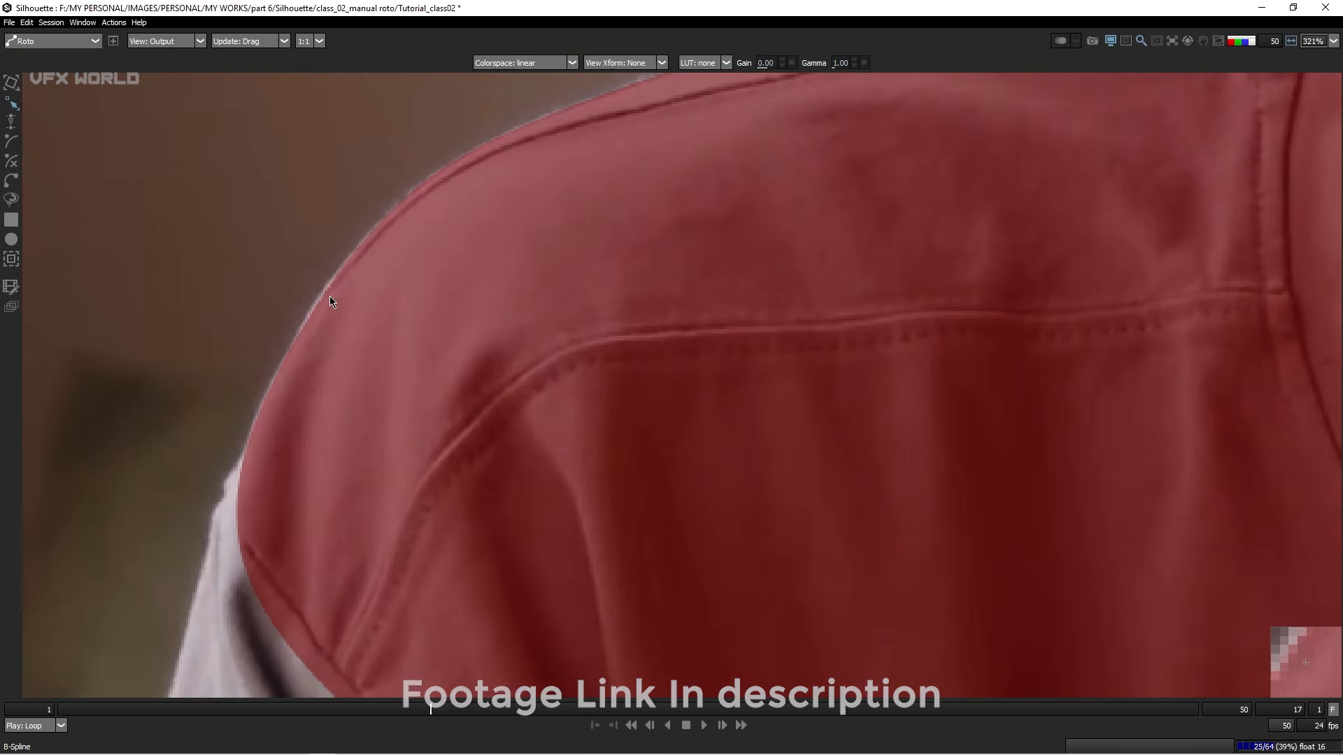
left_click_drag(545, 179, 825, 307)
left_click_drag(598, 338, 739, 226)
left_click_drag(316, 470, 460, 382)
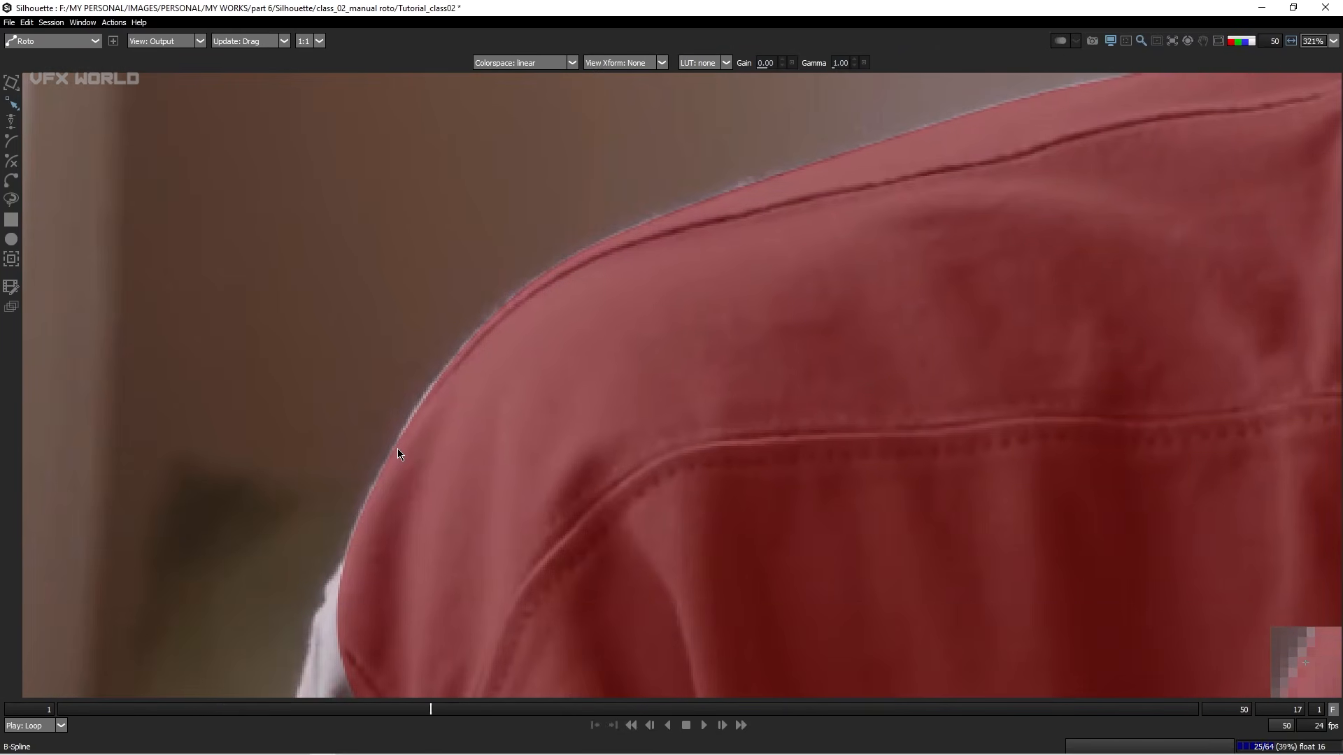
key("f")
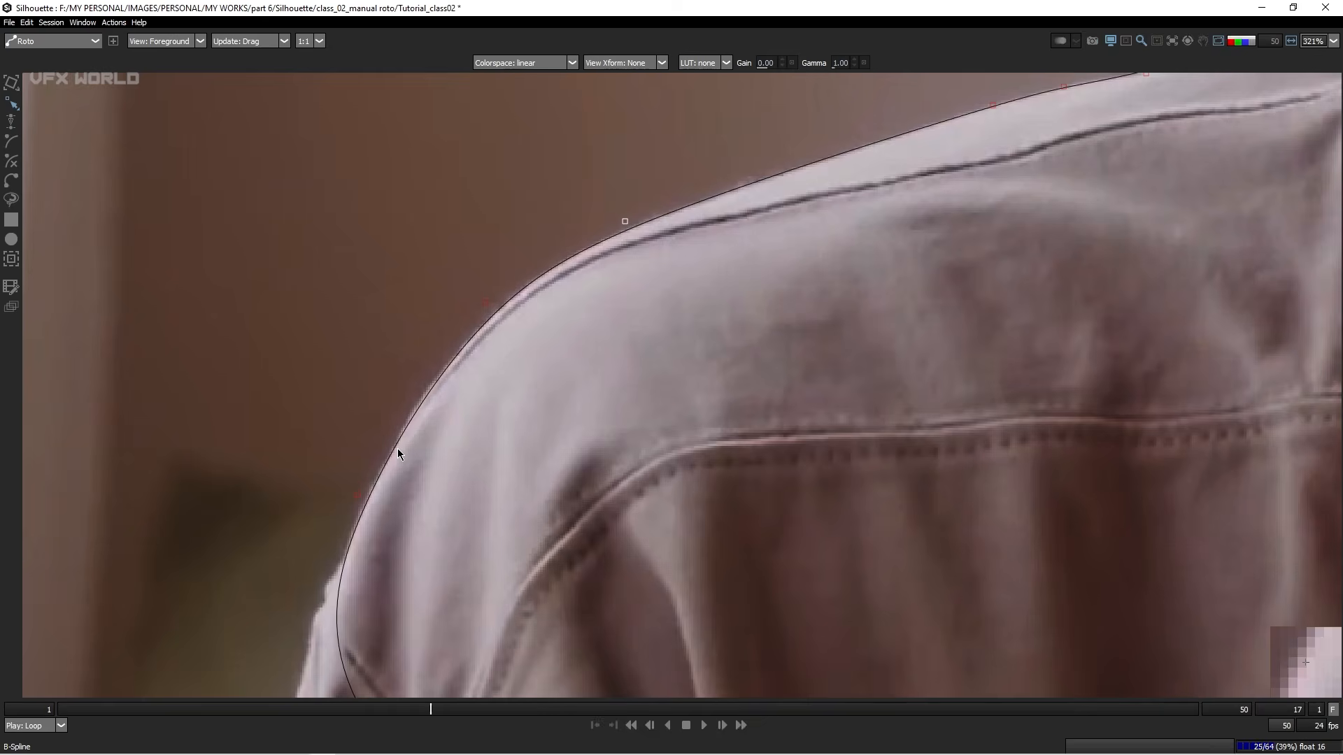
scroll(393, 437, "up", 3)
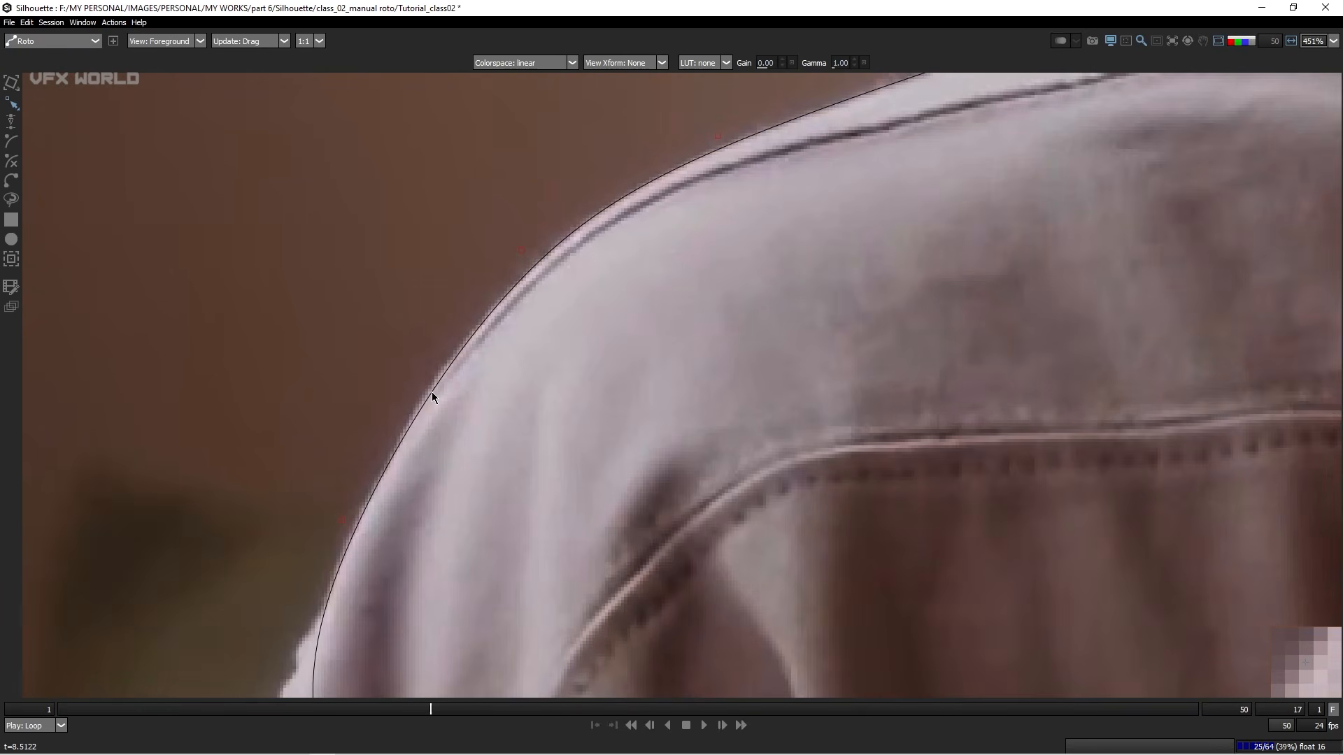
scroll(407, 425, "down", 8)
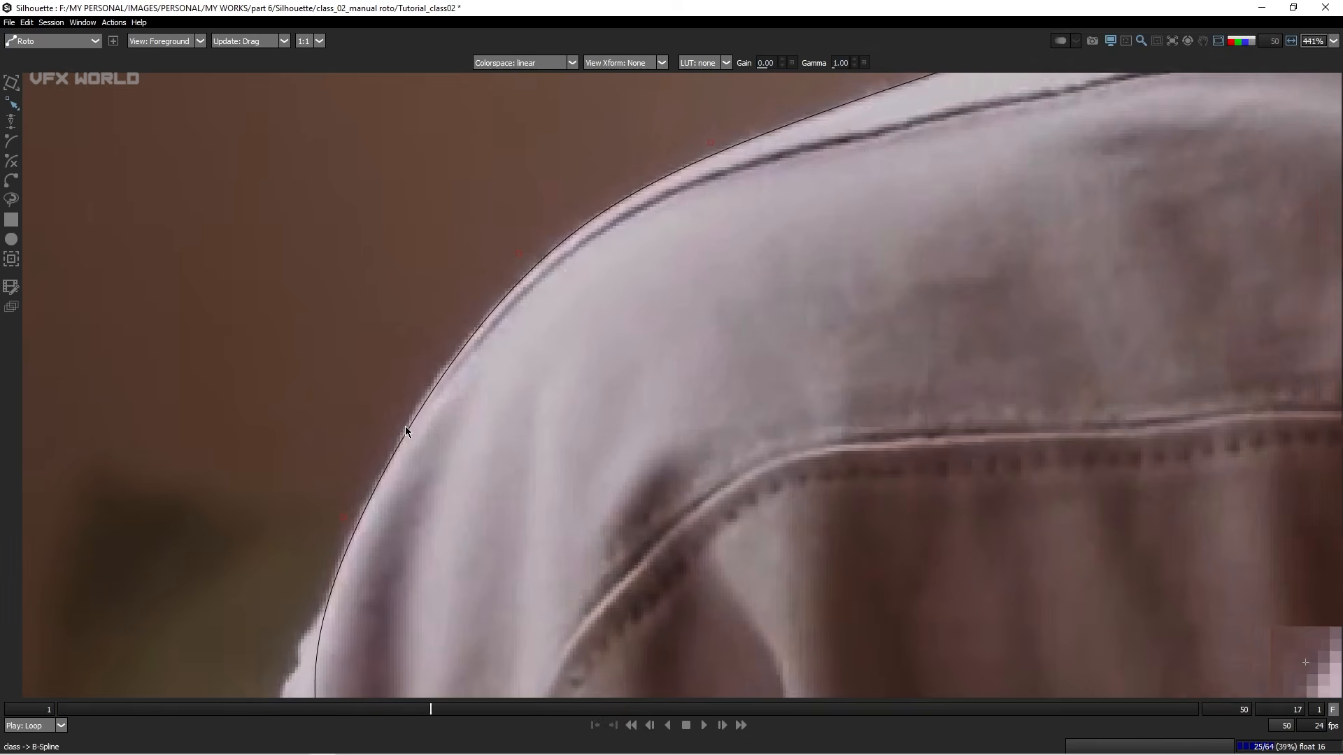
Step: Compare the foreground and output views of the shoulder shape, and check its black-and-white alpha matte
key("2")
scroll(412, 422, "down", 4)
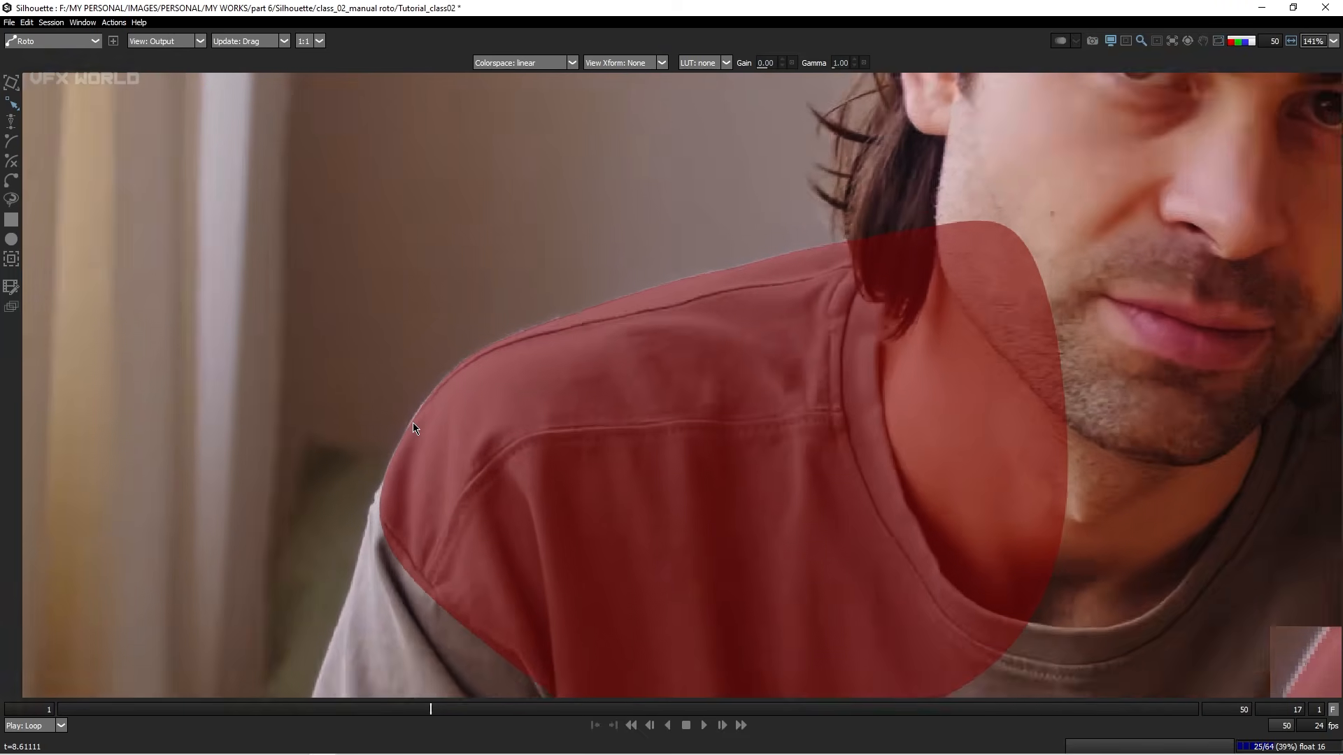
key("1")
key("2")
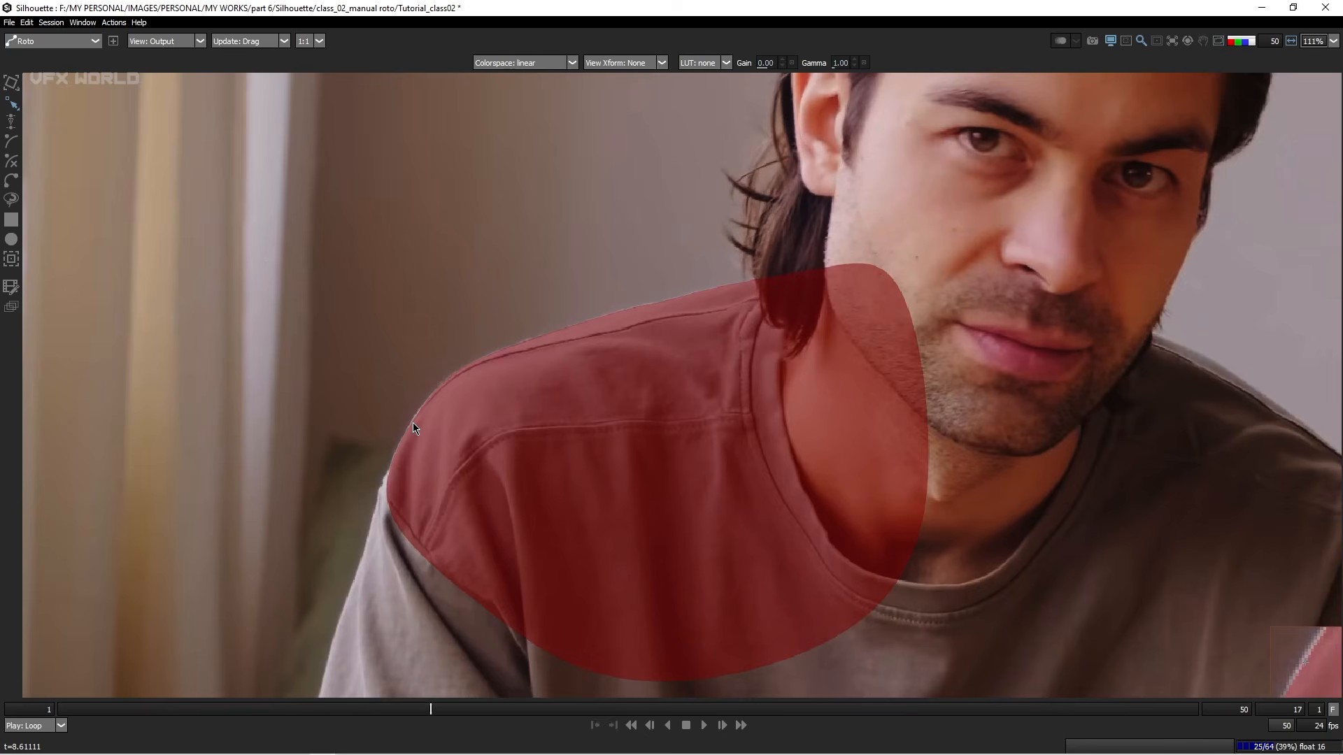
key("a")
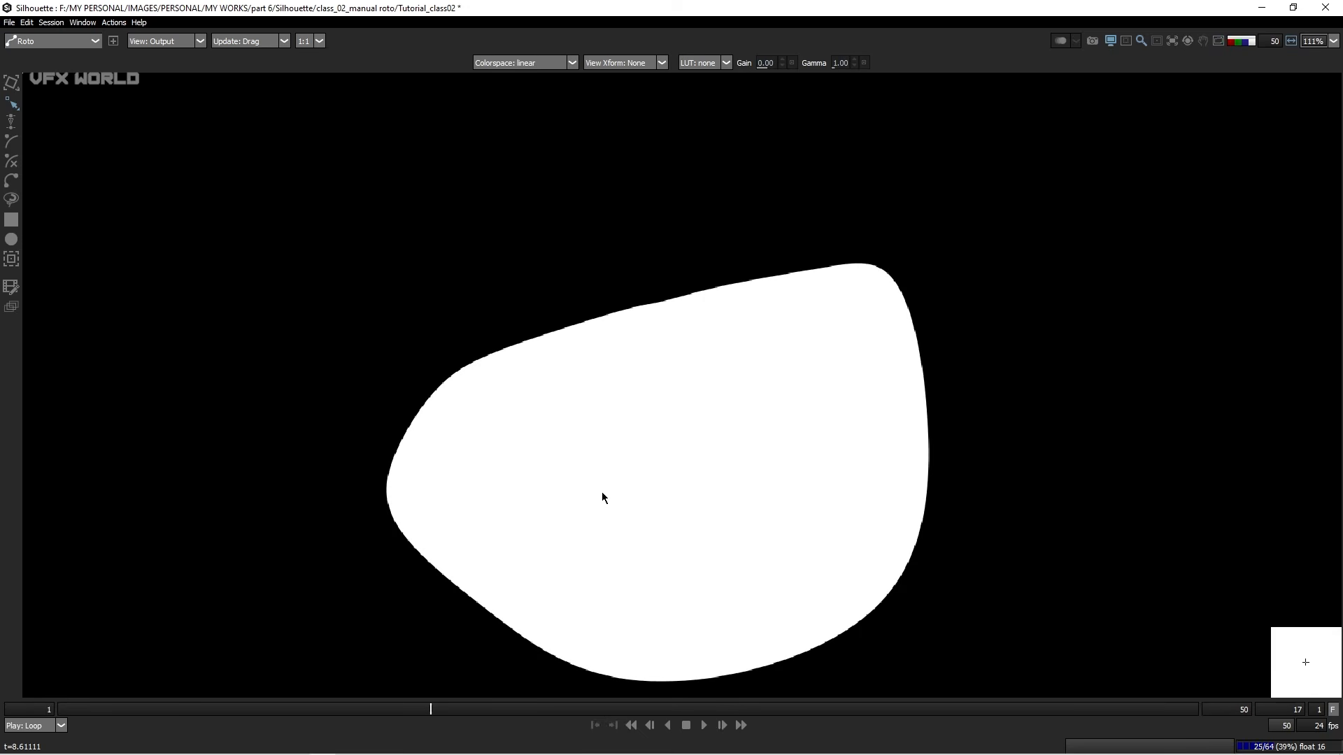
key("a")
scroll(615, 479, "down", 3)
left_click_drag(615, 479, 506, 417)
scroll(507, 417, "up", 2)
key("1")
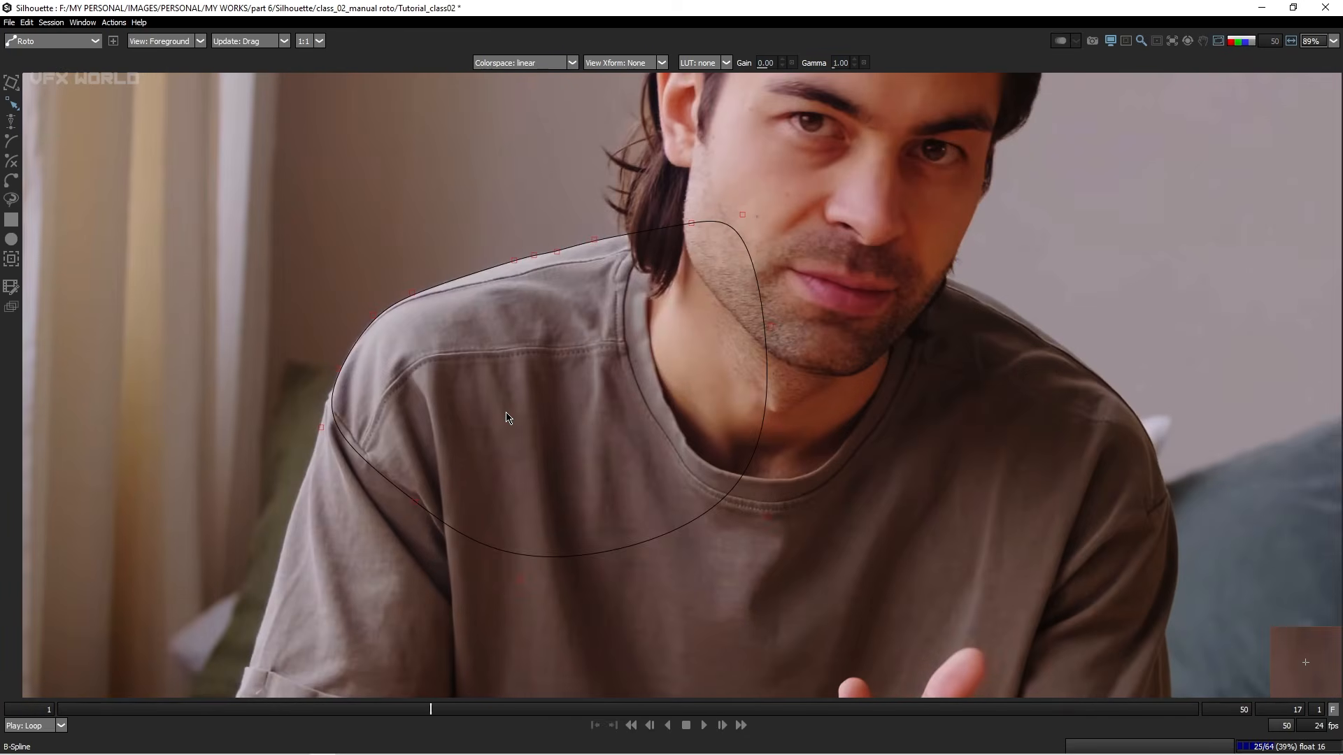
Step: Toggle the spline outline display off and on to compare the shape with the clean footage
key("o")
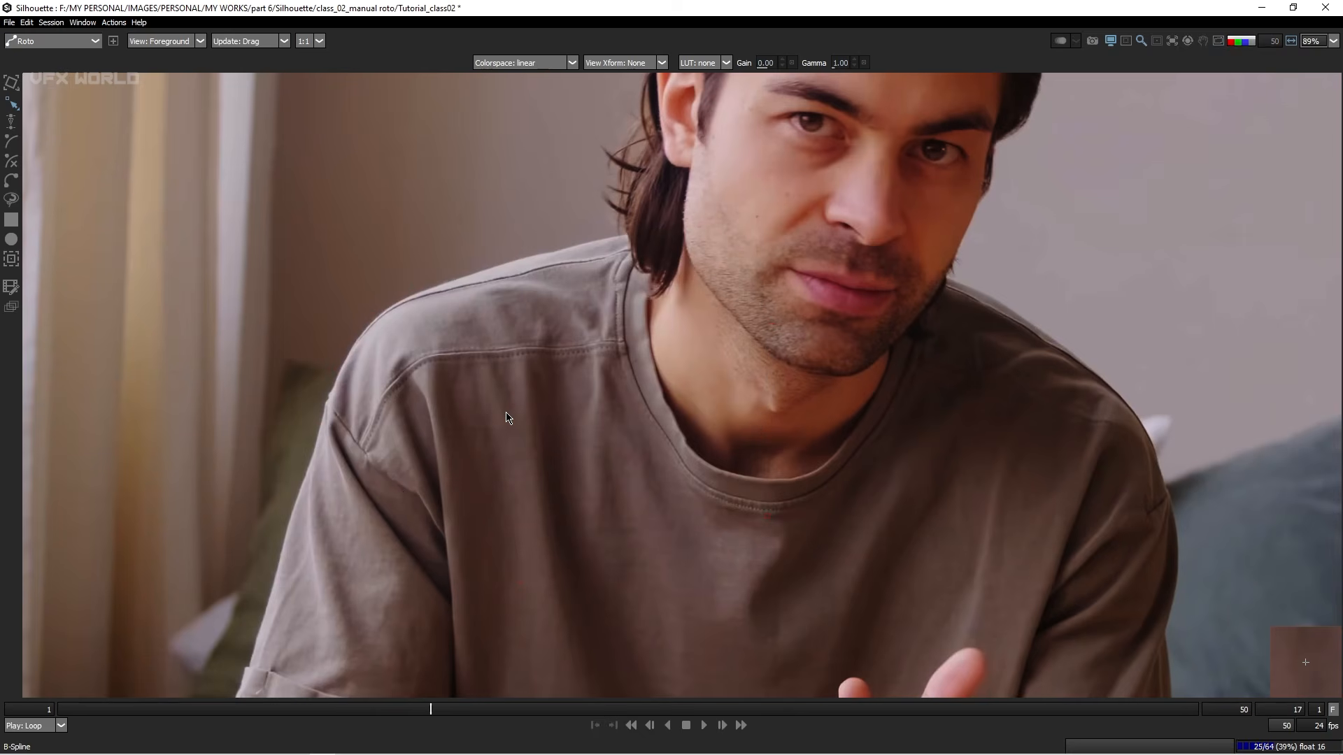
key("o")
key("o")
key("o")
scroll(506, 418, "down", 7)
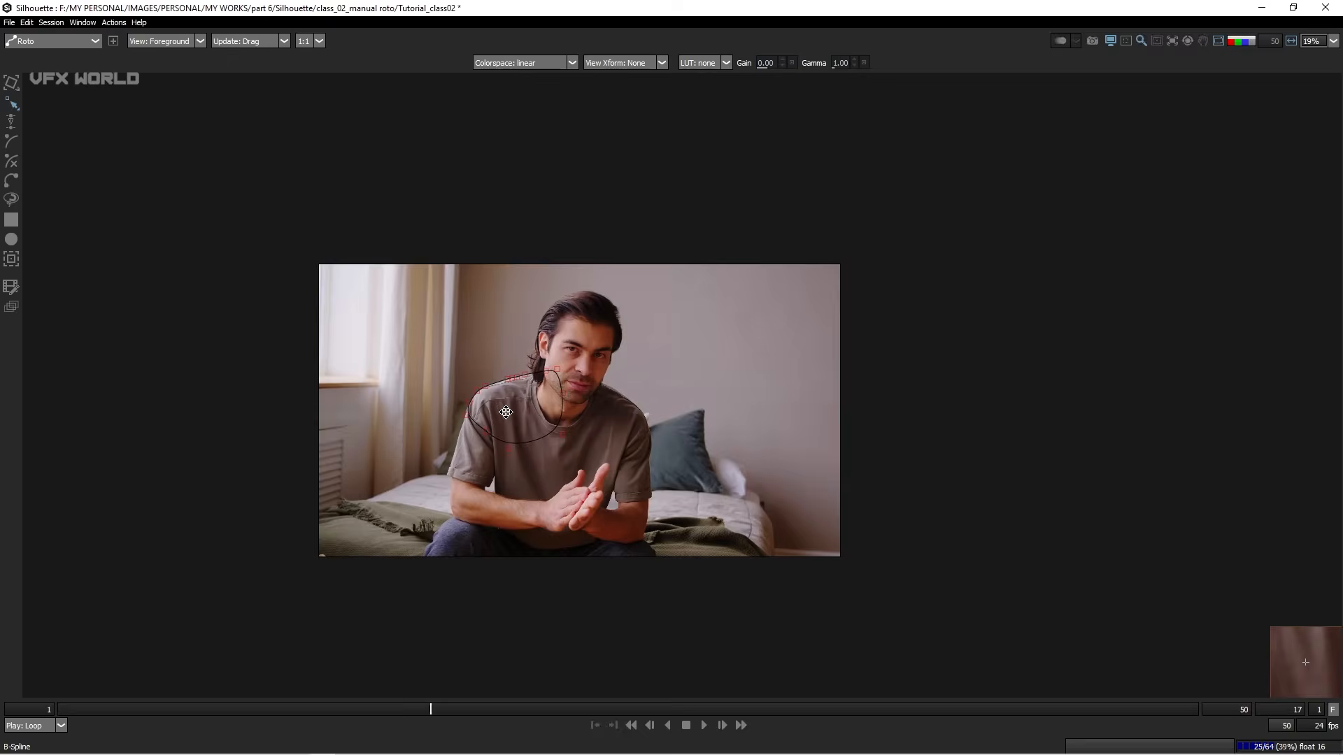
Step: Examine the overlapping B-Spline shapes on the arm and knee, both as outlines and with the output overlay
left_click_drag(506, 418, 472, 377)
scroll(472, 377, "up", 4)
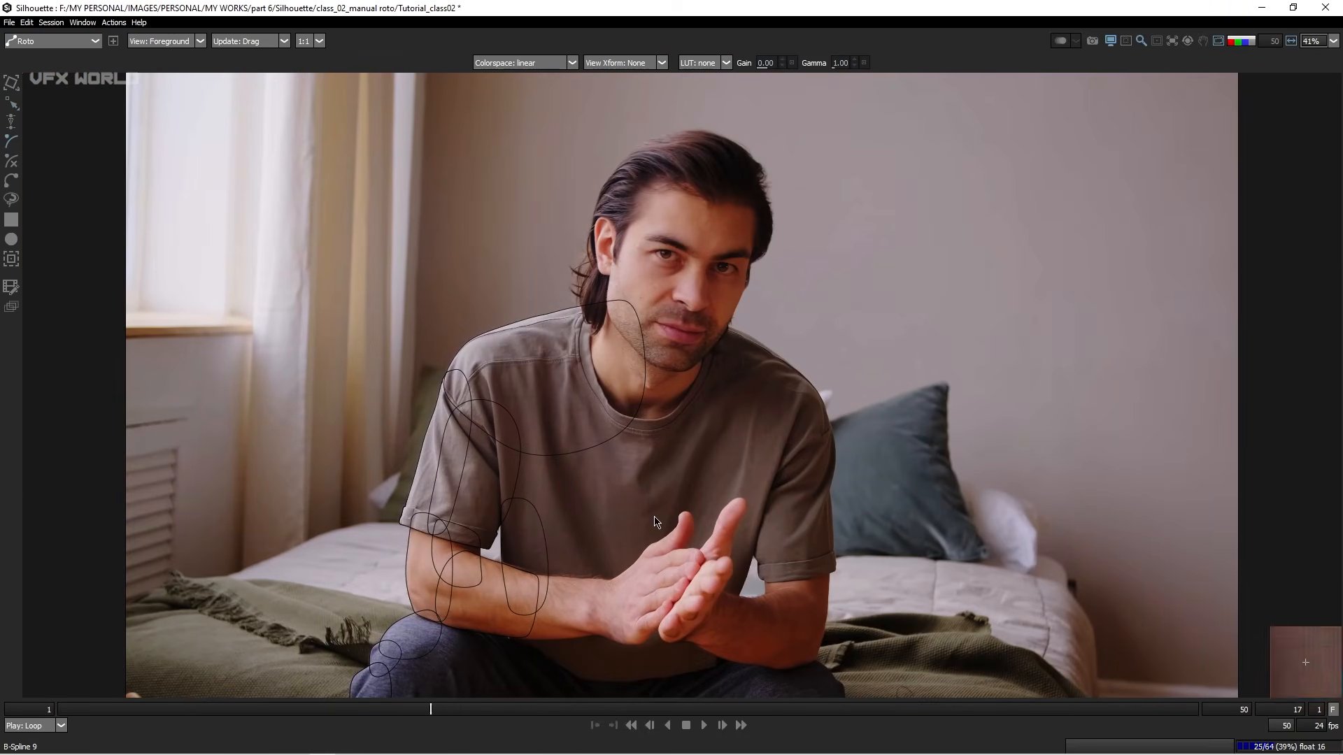
scroll(655, 521, "up", 5)
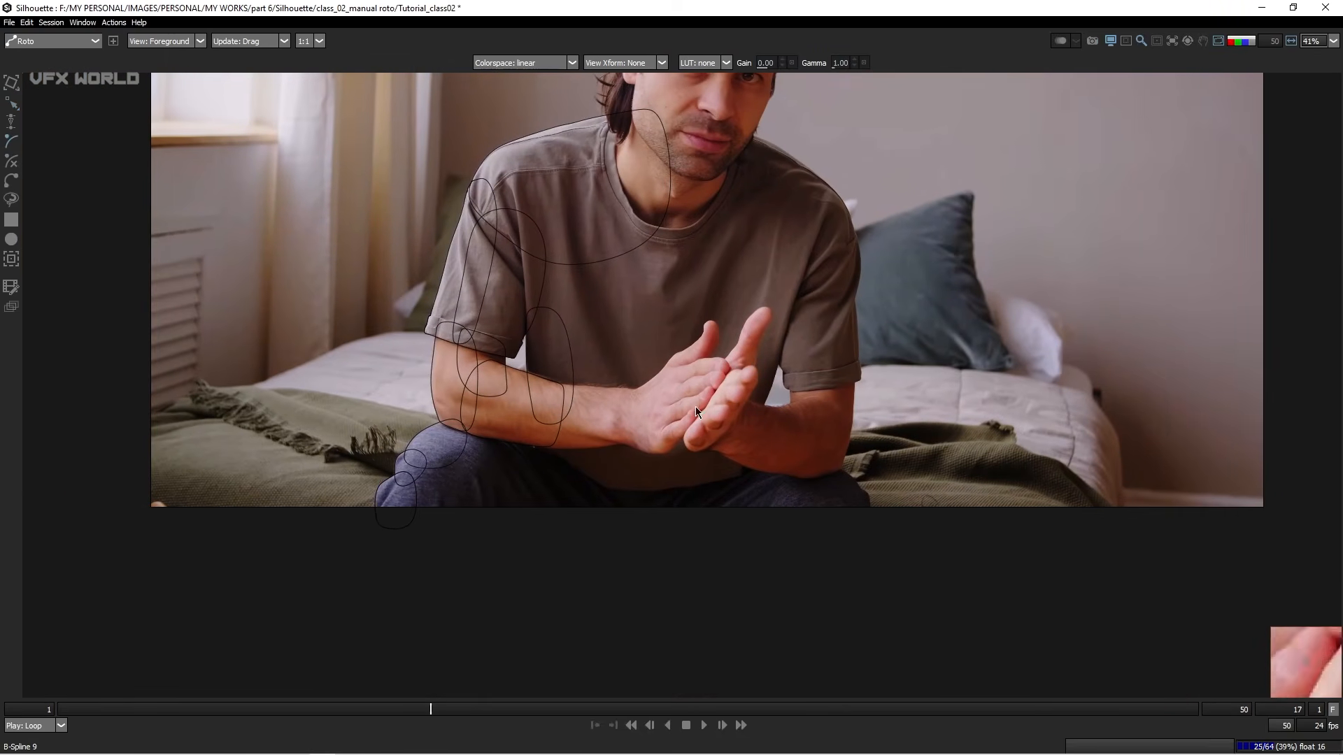
scroll(330, 474, "up", 3)
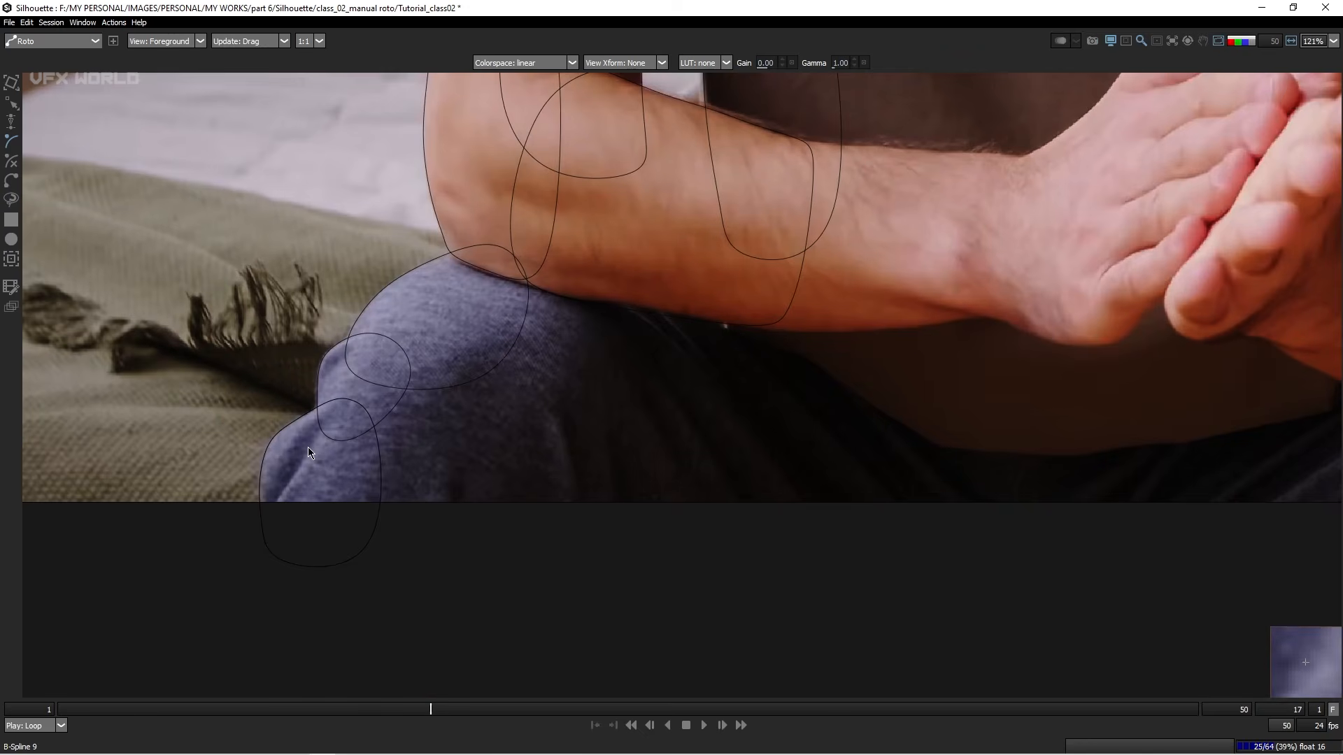
left_click_drag(490, 278, 478, 337)
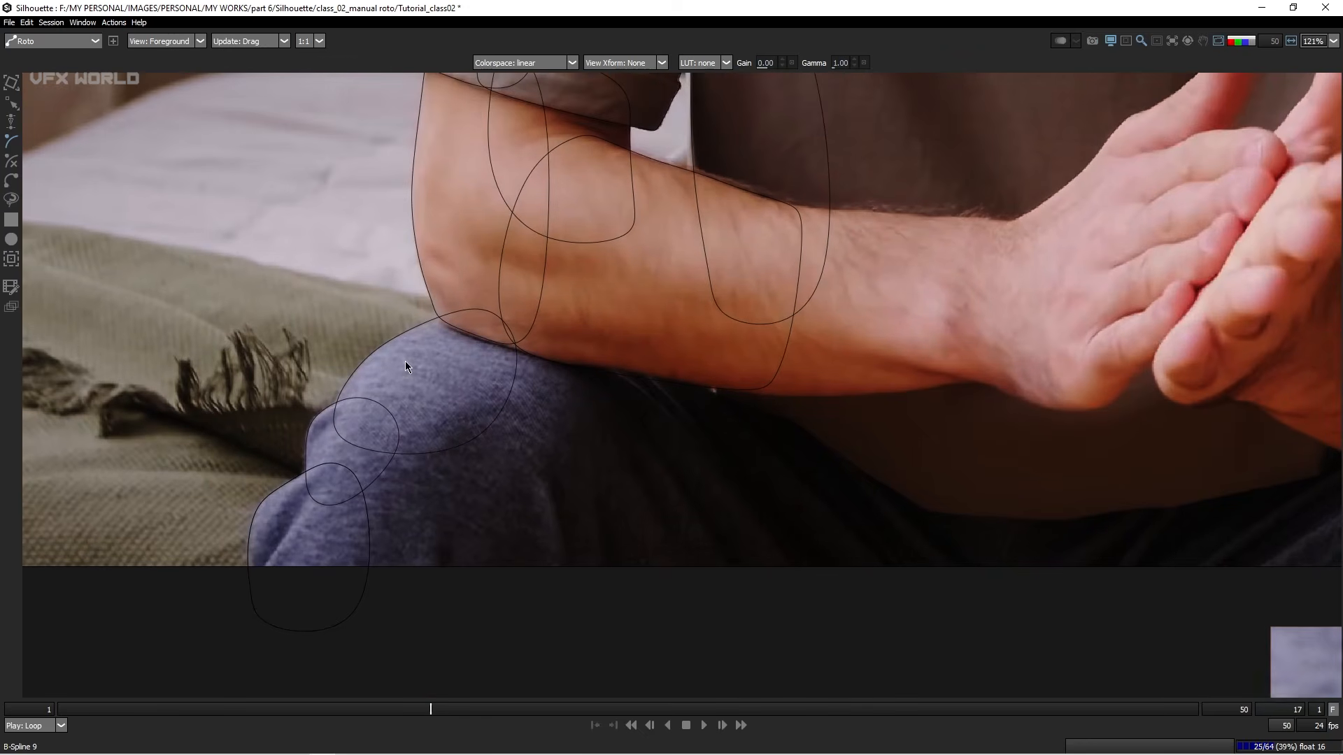
key("a")
scroll(481, 333, "down", 5)
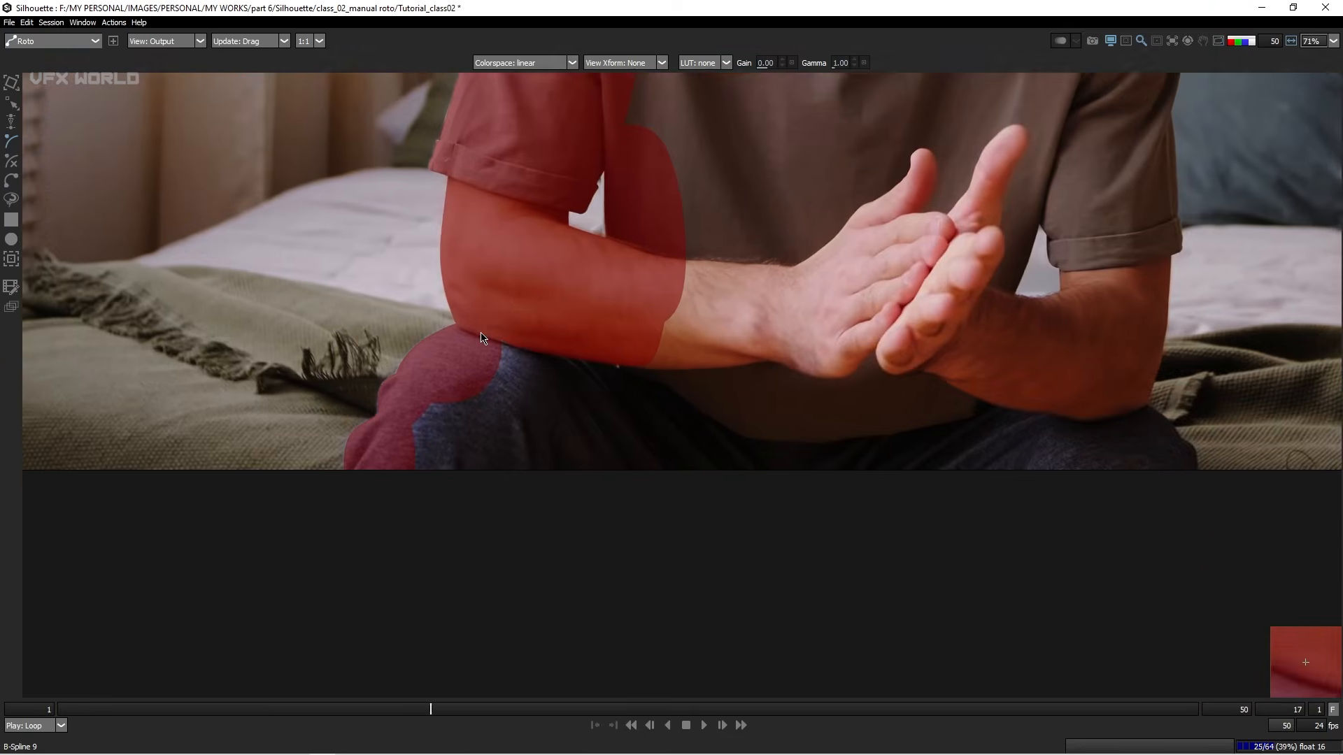
left_click_drag(519, 286, 494, 420)
key("a")
scroll(497, 425, "down", 4)
key("f")
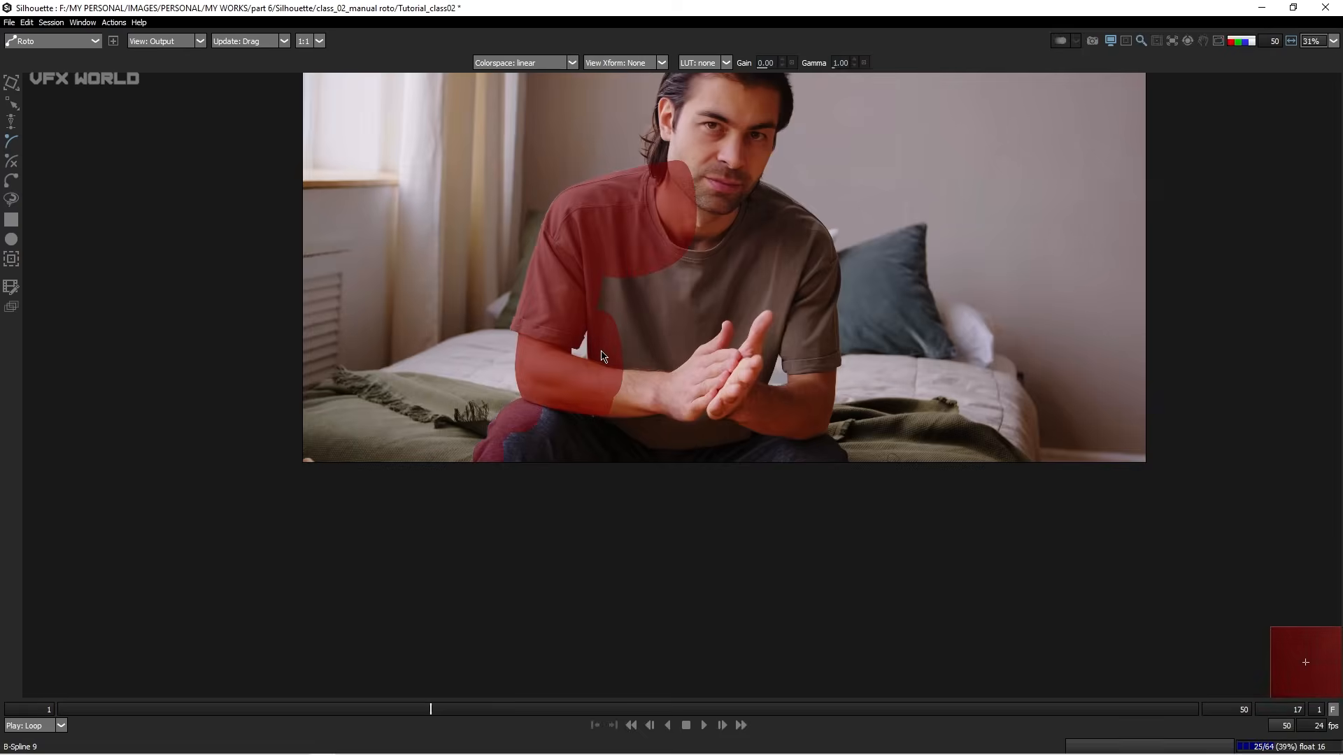
Step: Inspect the shape outlines around the man's right sleeve and its cuff
scroll(593, 367, "up", 5)
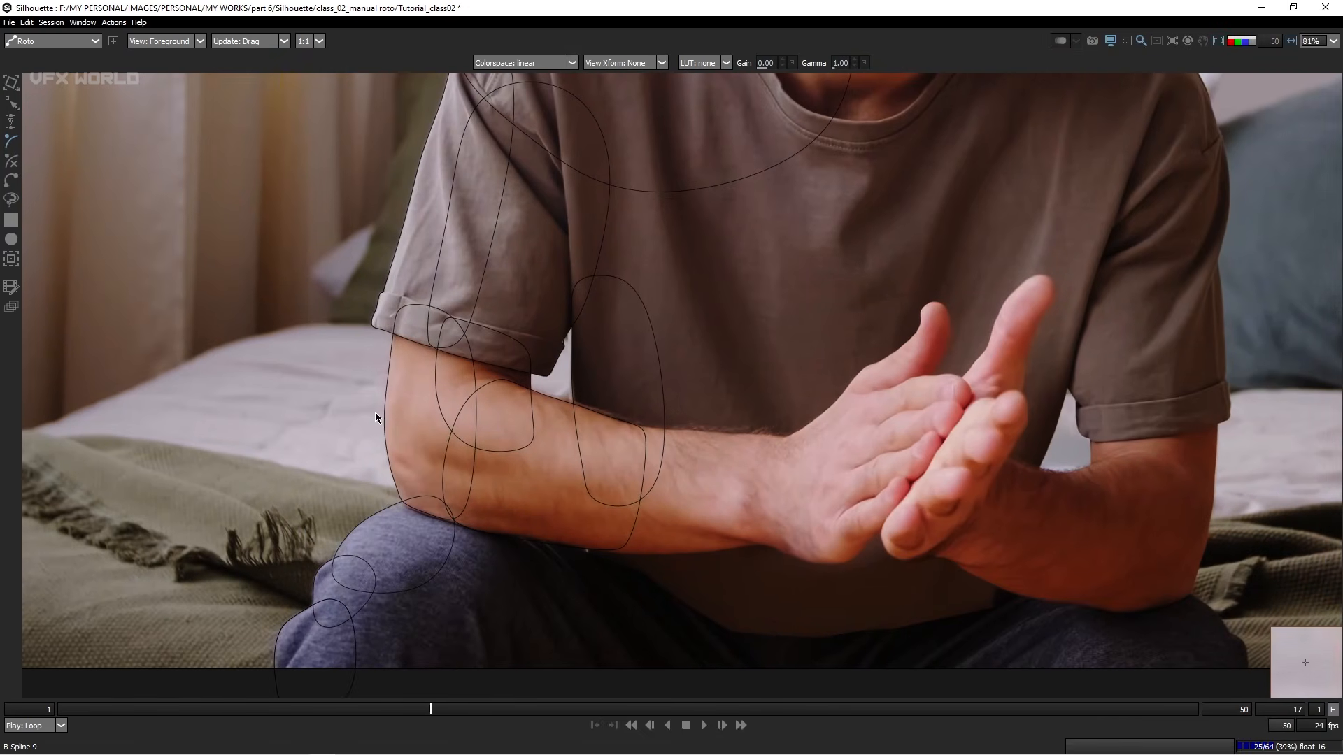
left_click_drag(444, 226, 424, 359)
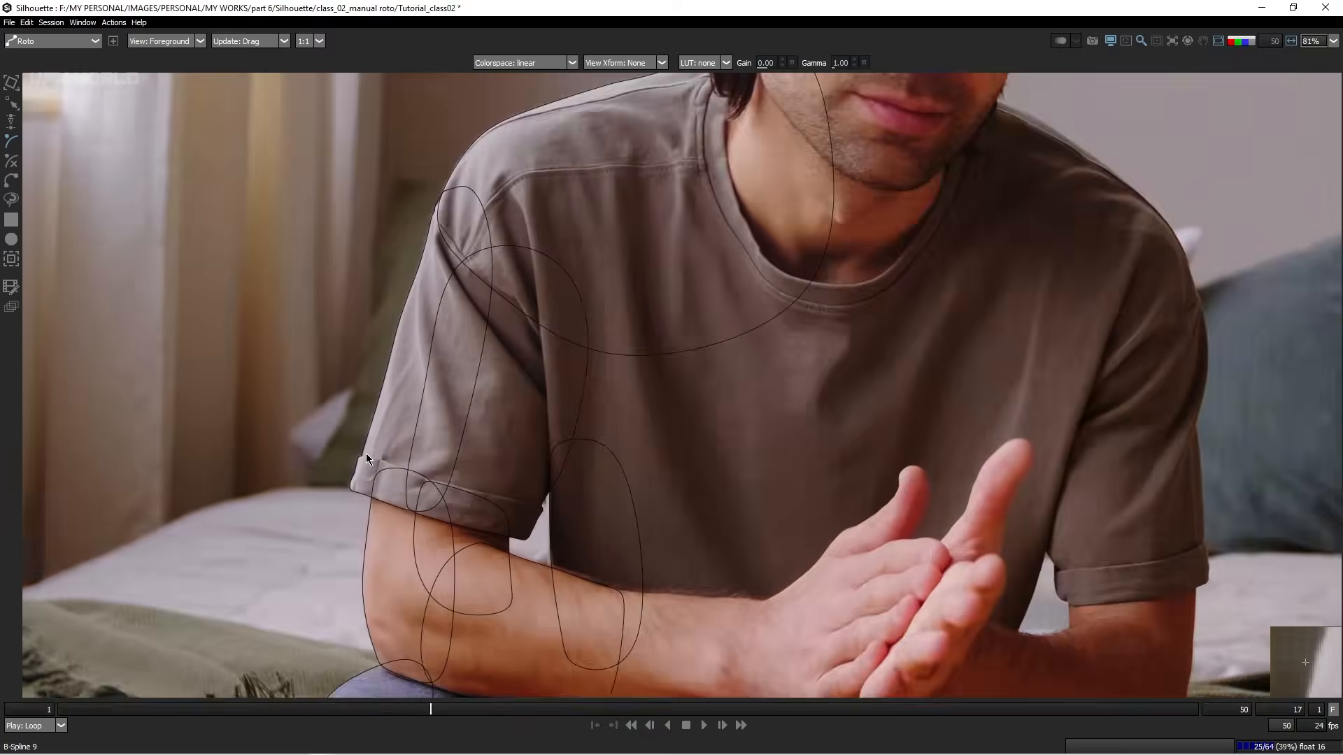
scroll(366, 453, "up", 3)
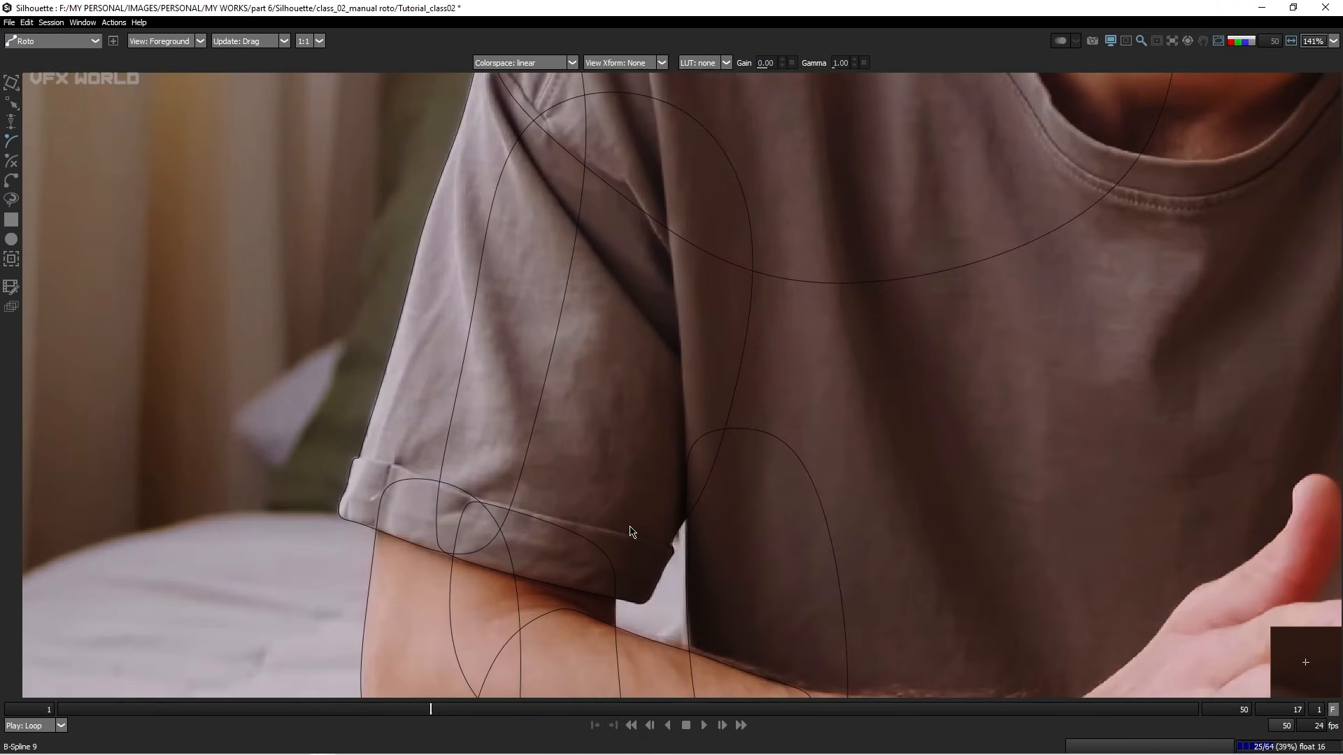
scroll(573, 474, "down", 6)
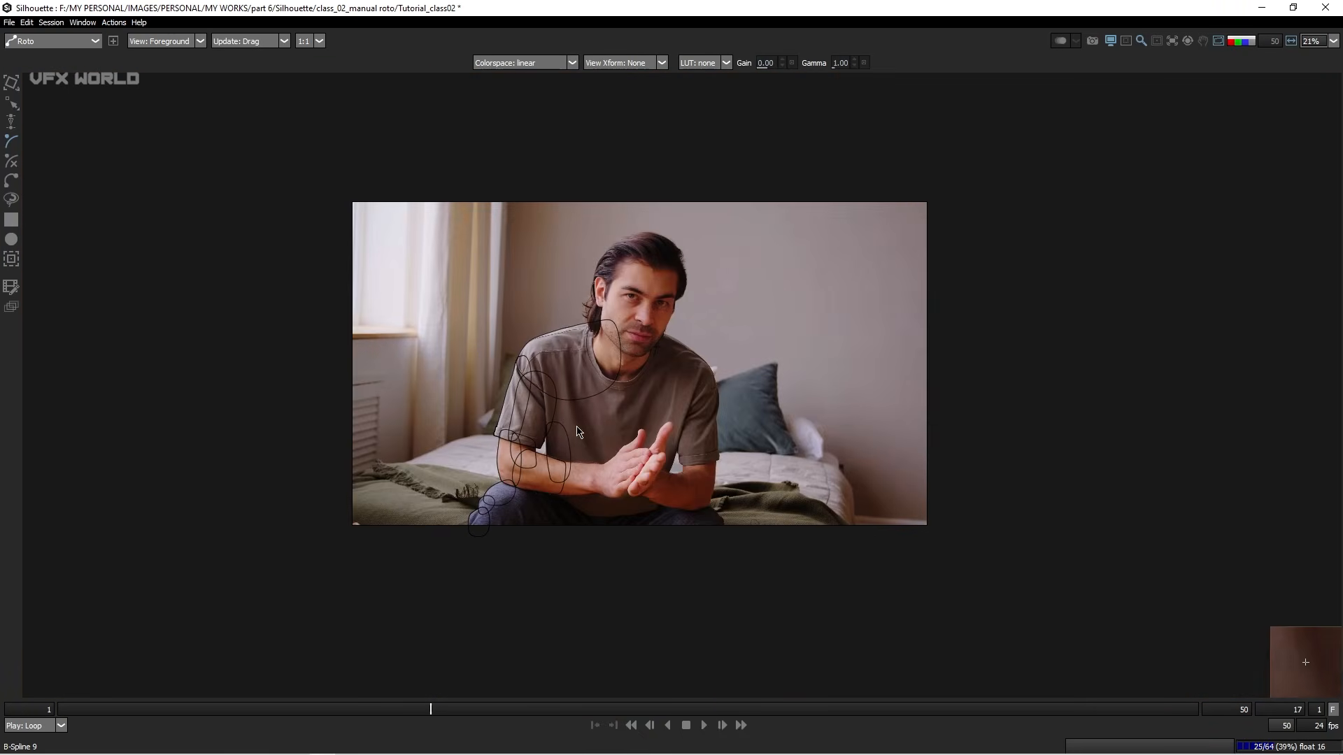
Step: Examine the combined shoulder, arm and knee shapes by comparing the output overlay with the foreground outlines
scroll(579, 430, "up", 2)
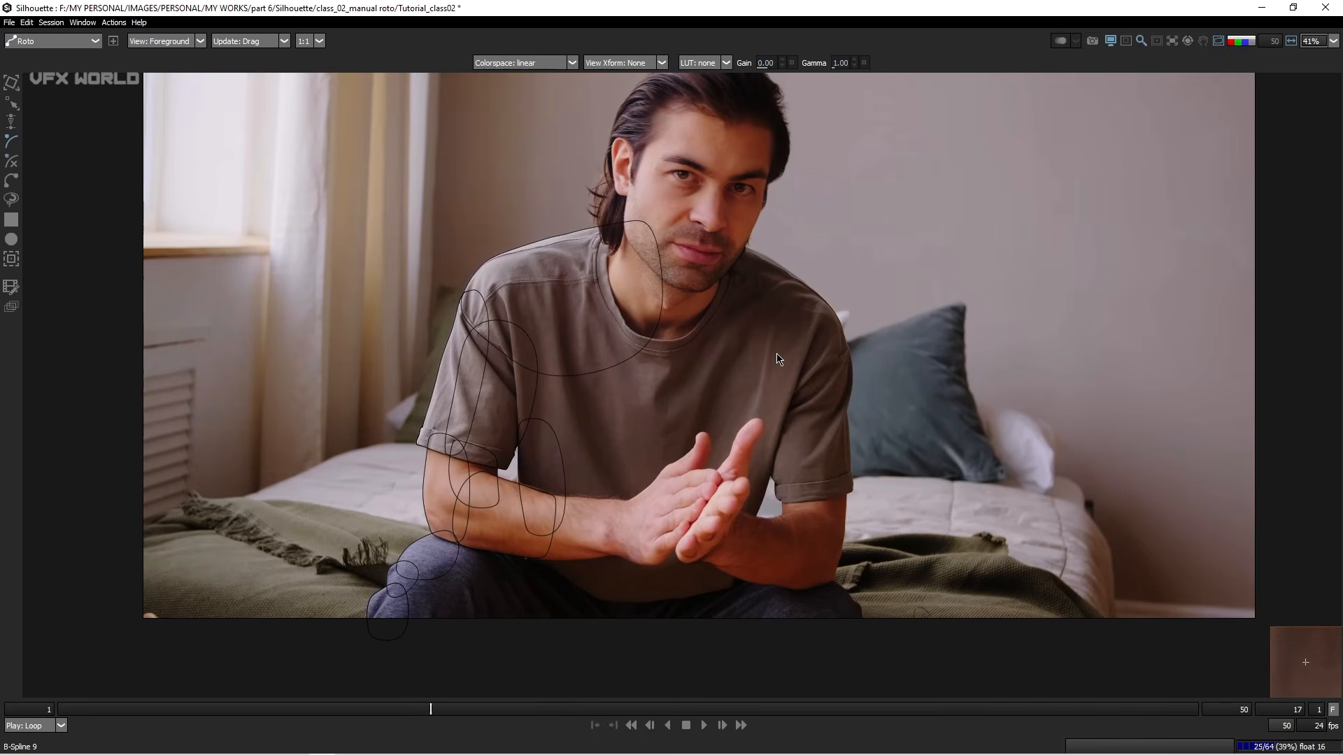
left_click_drag(776, 354, 756, 343)
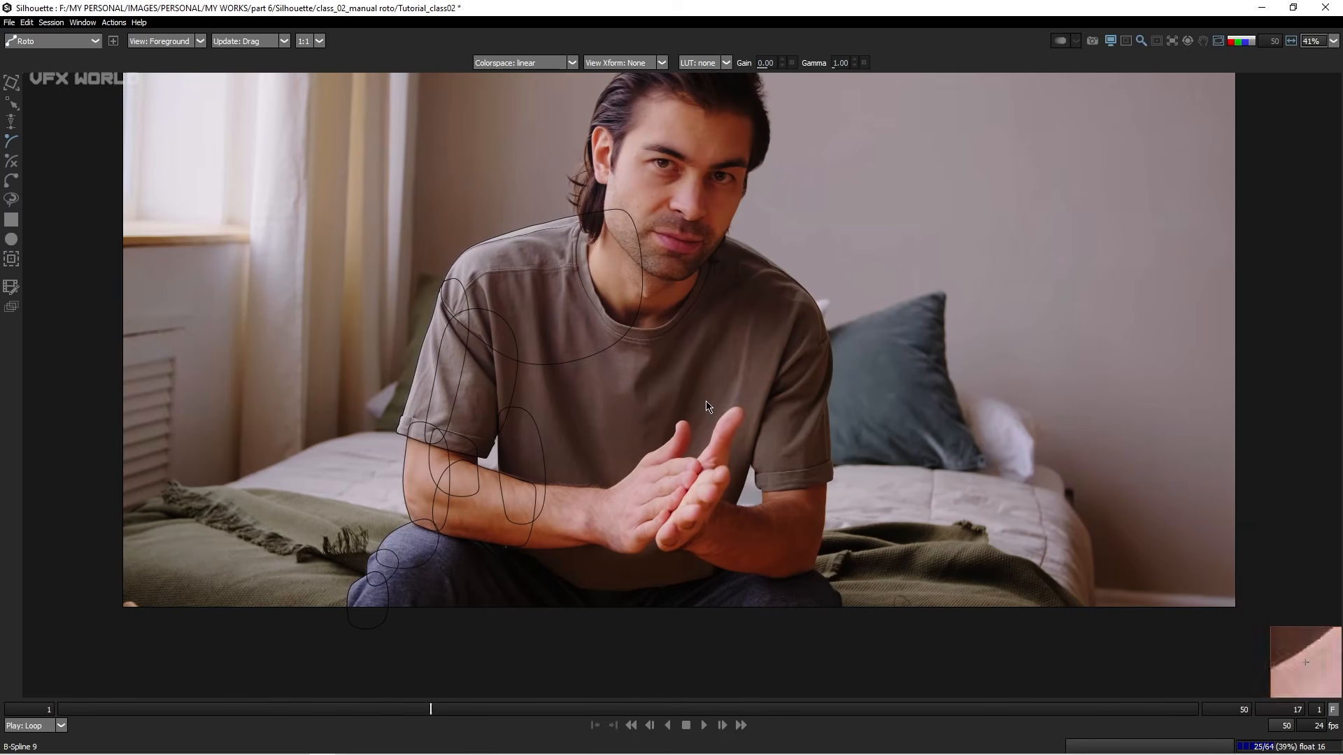
left_click_drag(726, 458, 701, 488)
key("a")
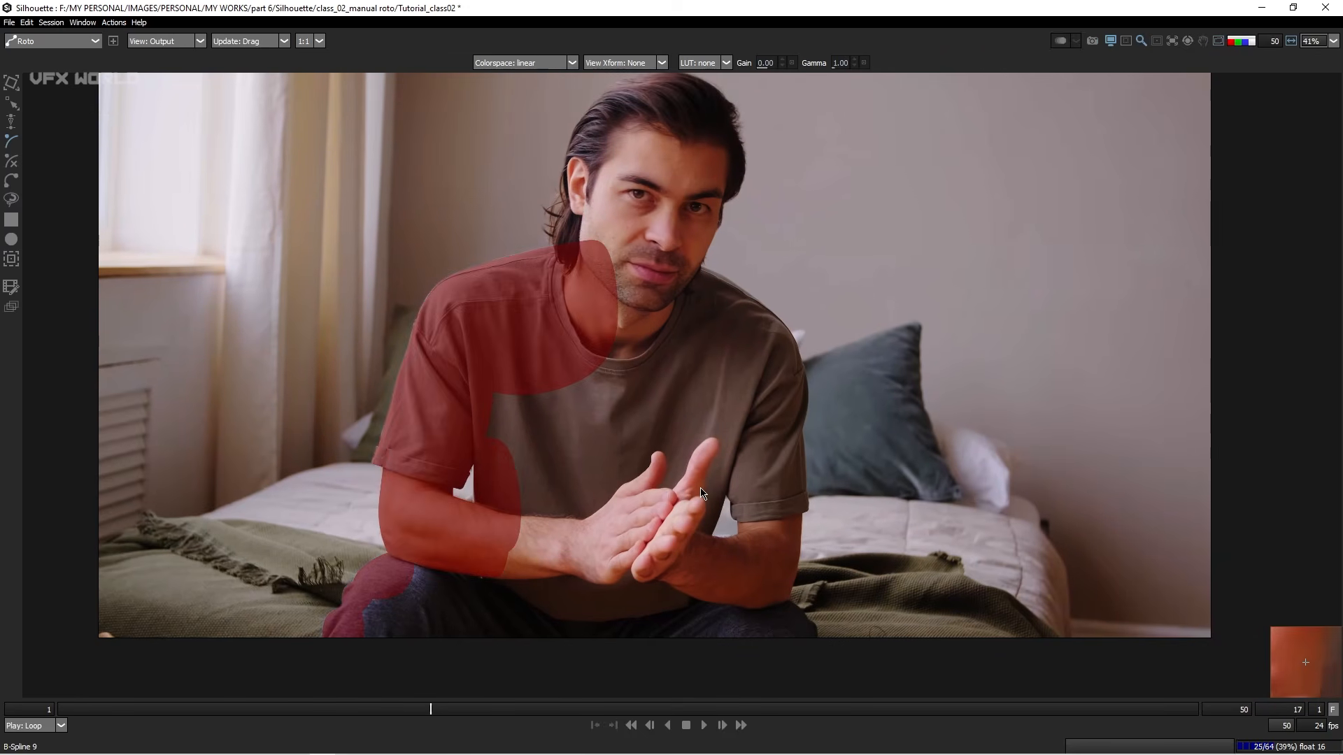
key("a")
key("a")
key("a")
key("1")
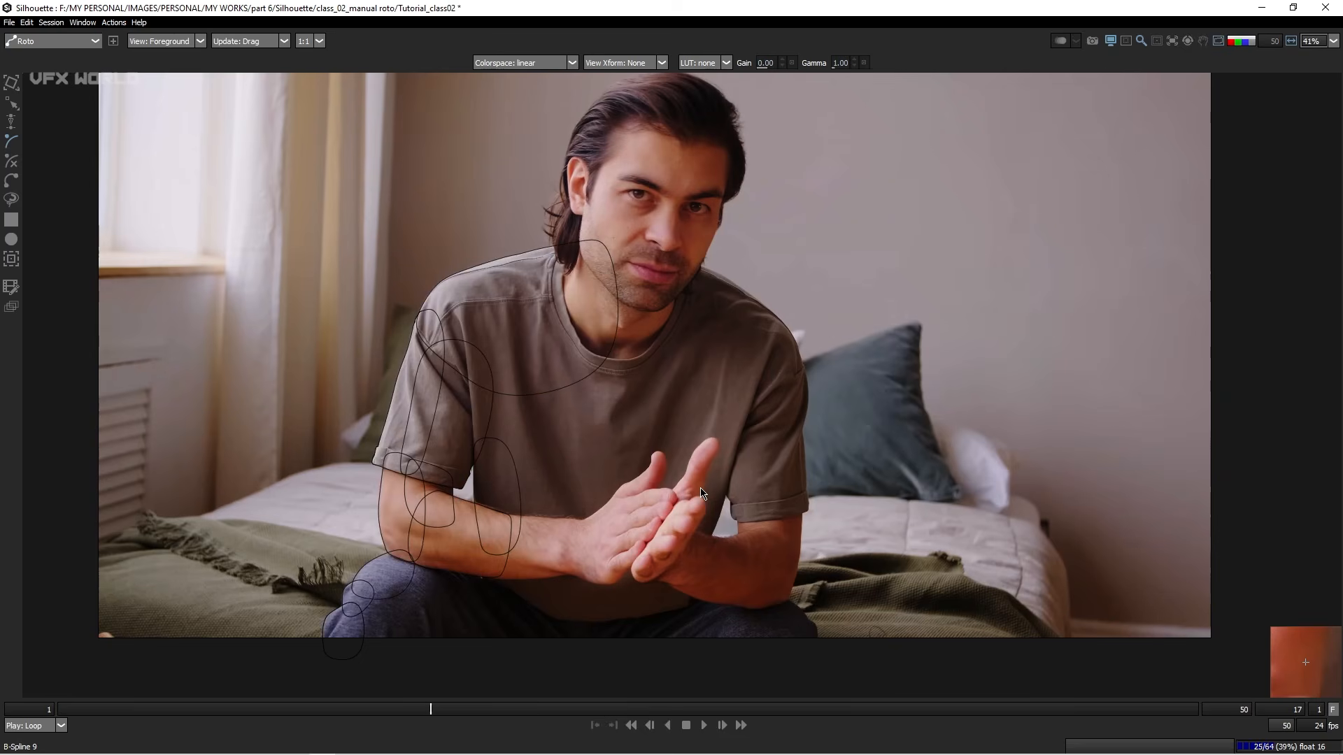
key("2")
key("1")
Step: Select all the roto shapes for transforming and step back to frame 16
mouse_move(501, 559)
left_mouse_down()
mouse_move(512, 542)
mouse_move(509, 567)
left_mouse_up()
left_click(770, 226)
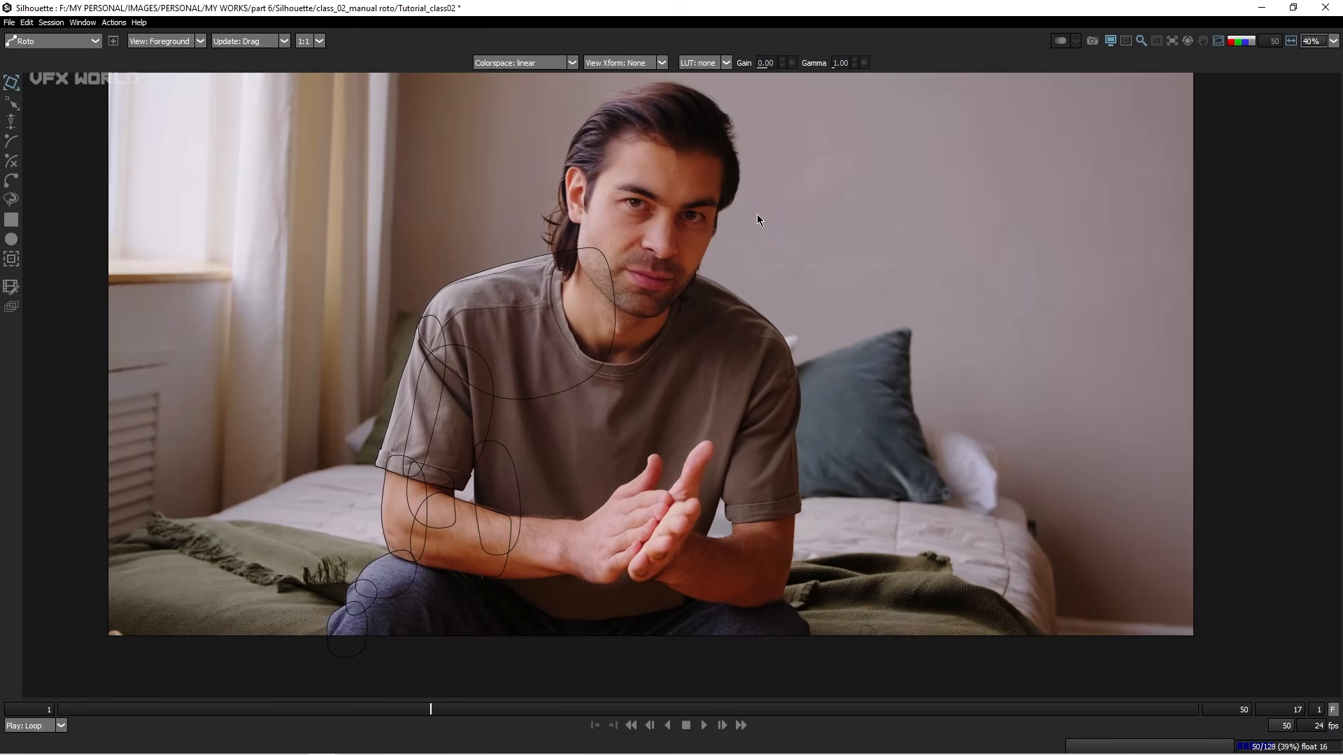
left_click_drag(757, 214, 284, 665)
left_click_drag(336, 574, 361, 511)
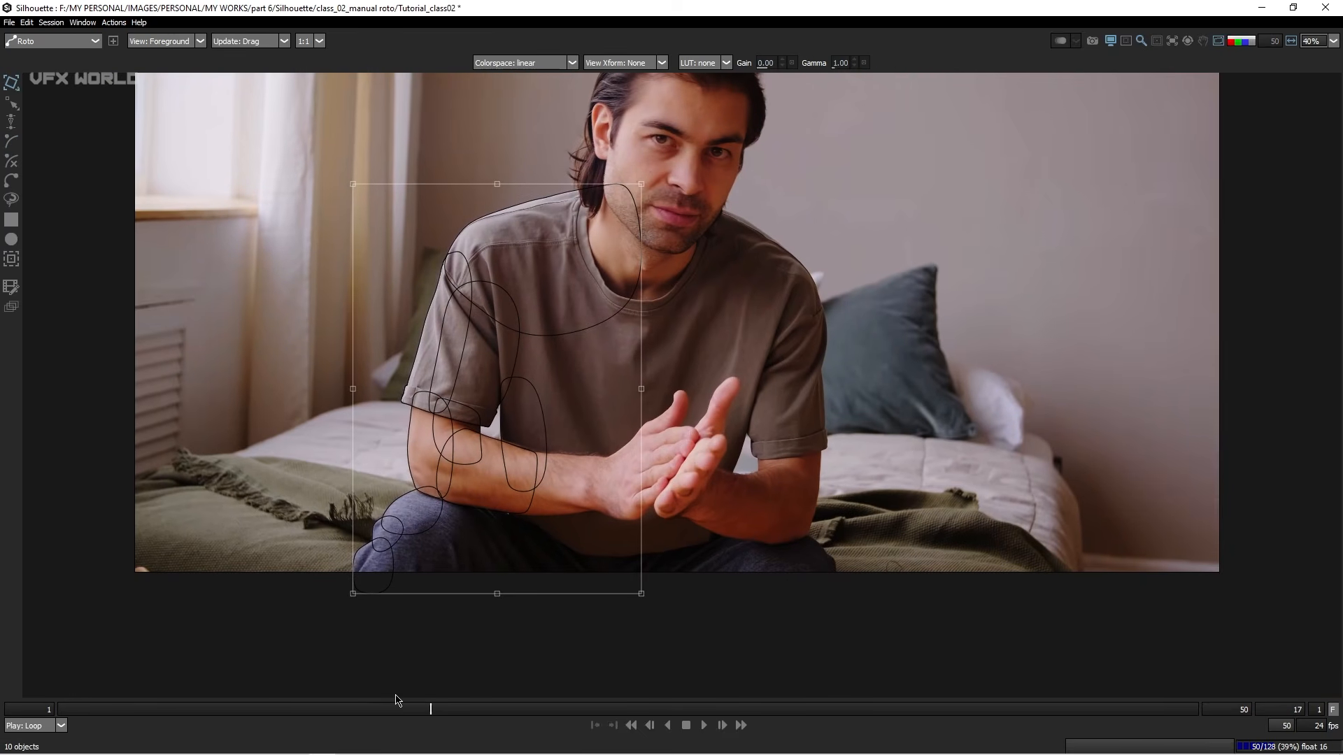
left_click_drag(569, 408, 571, 432)
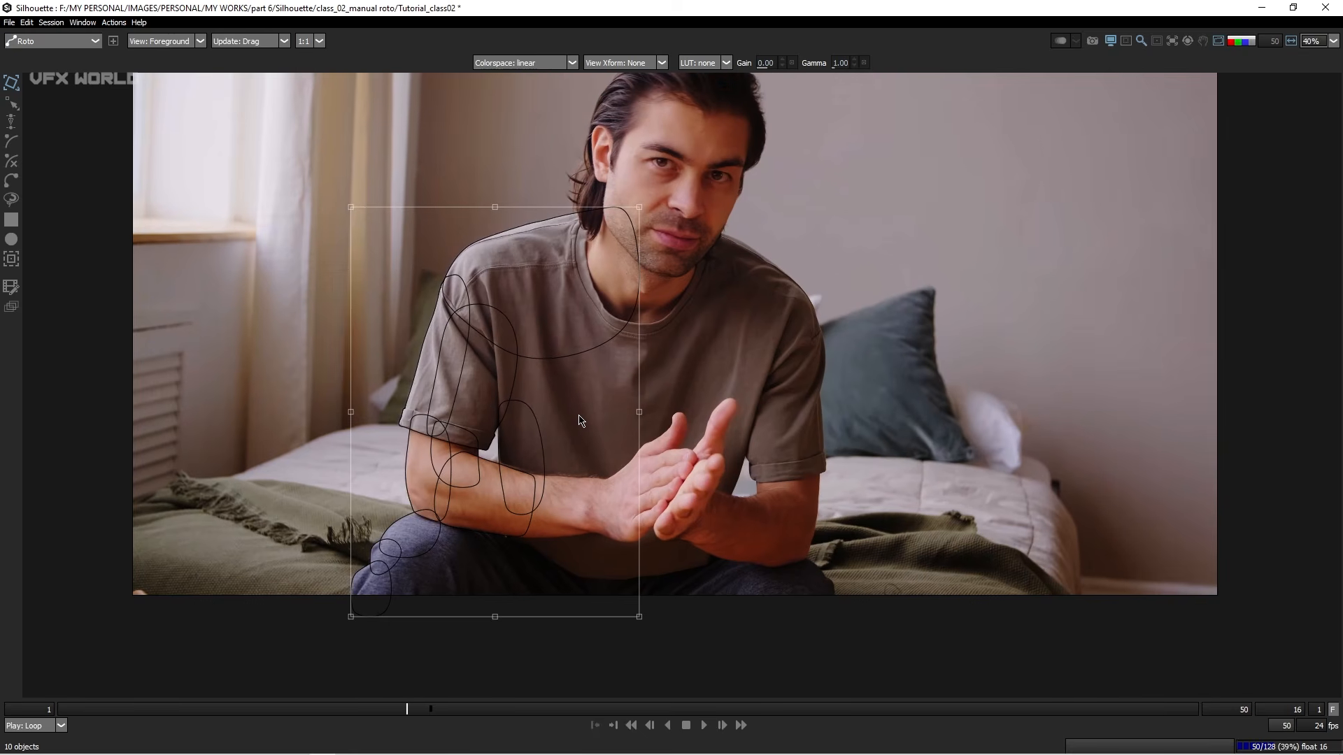
Step: Flip between frames 16 and 17 to examine how the man's shoulder moves against the selected shapes
scroll(511, 145, "up", 1)
scroll(542, 224, "up", 6)
key("x")
key("z")
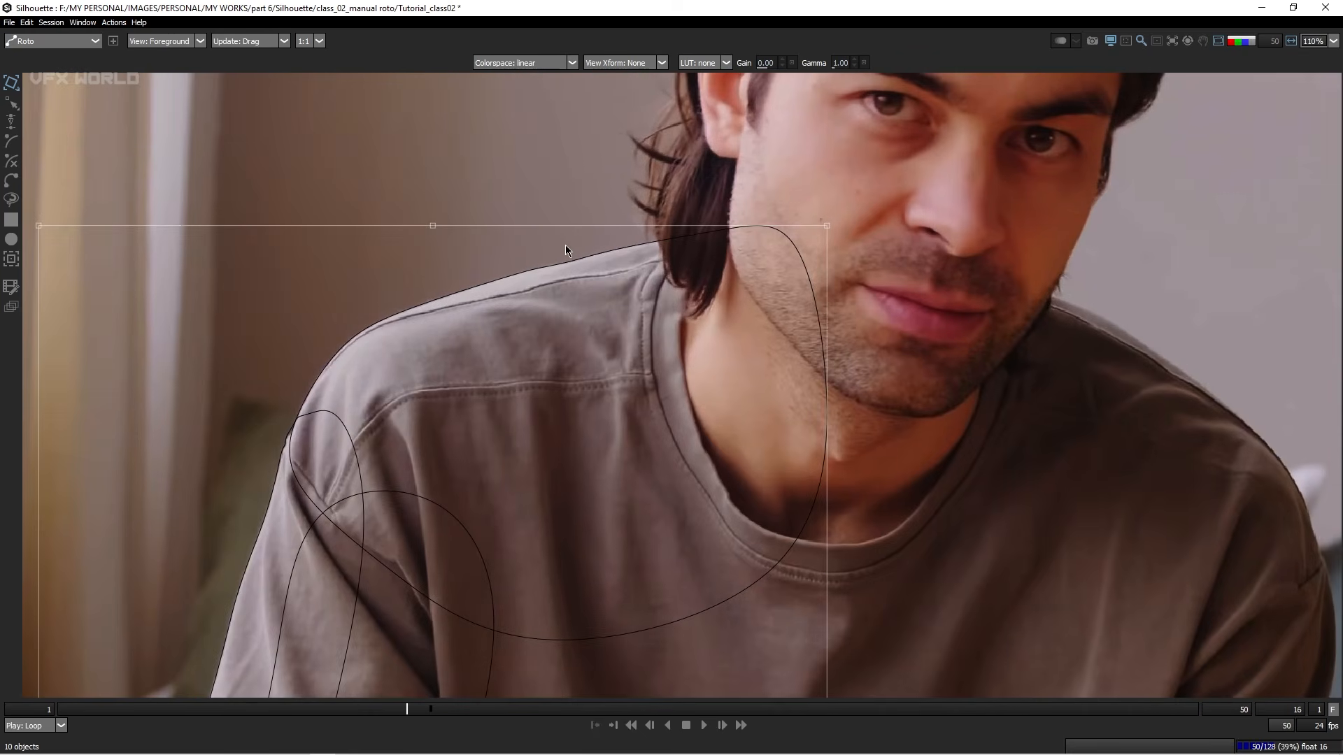
key("x")
key("z")
key("x")
scroll(379, 398, "up", 4)
scroll(380, 397, "up", 1)
key("z")
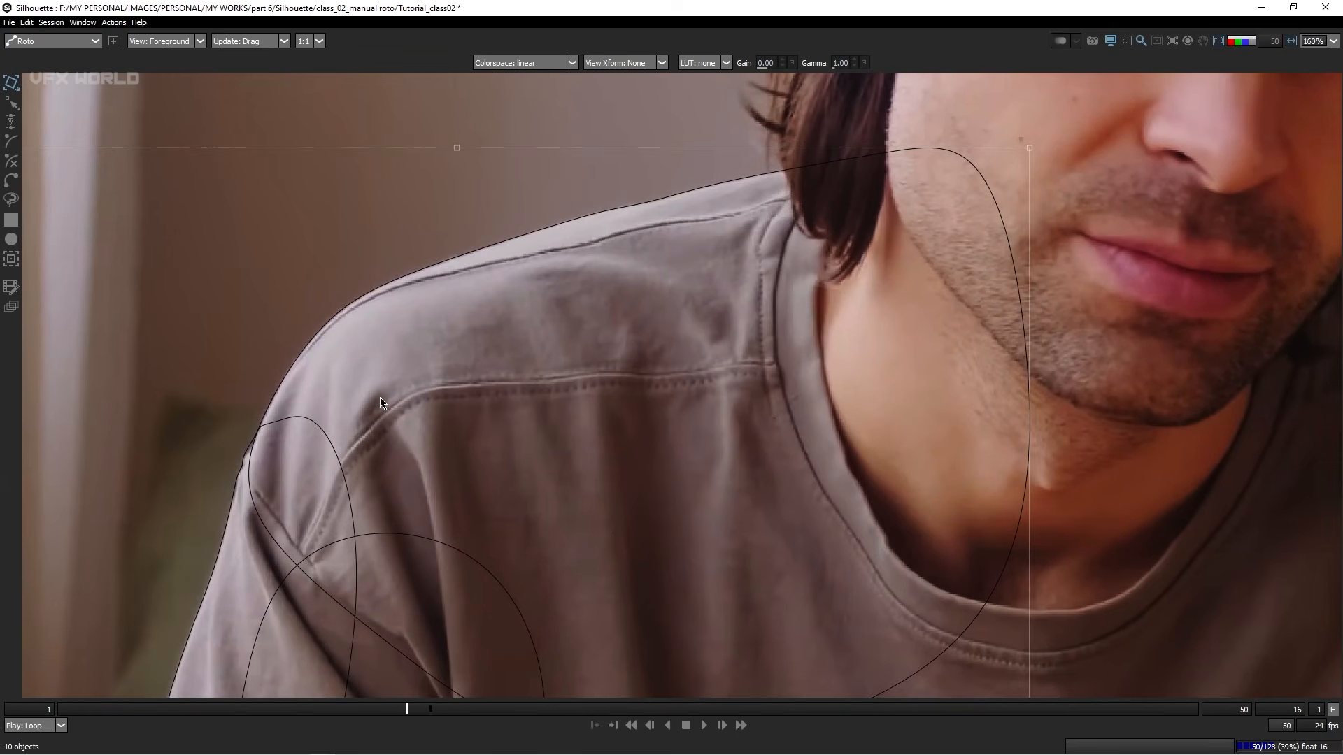
left_click_drag(380, 397, 447, 310)
key("x")
key("z")
key("x")
key("z")
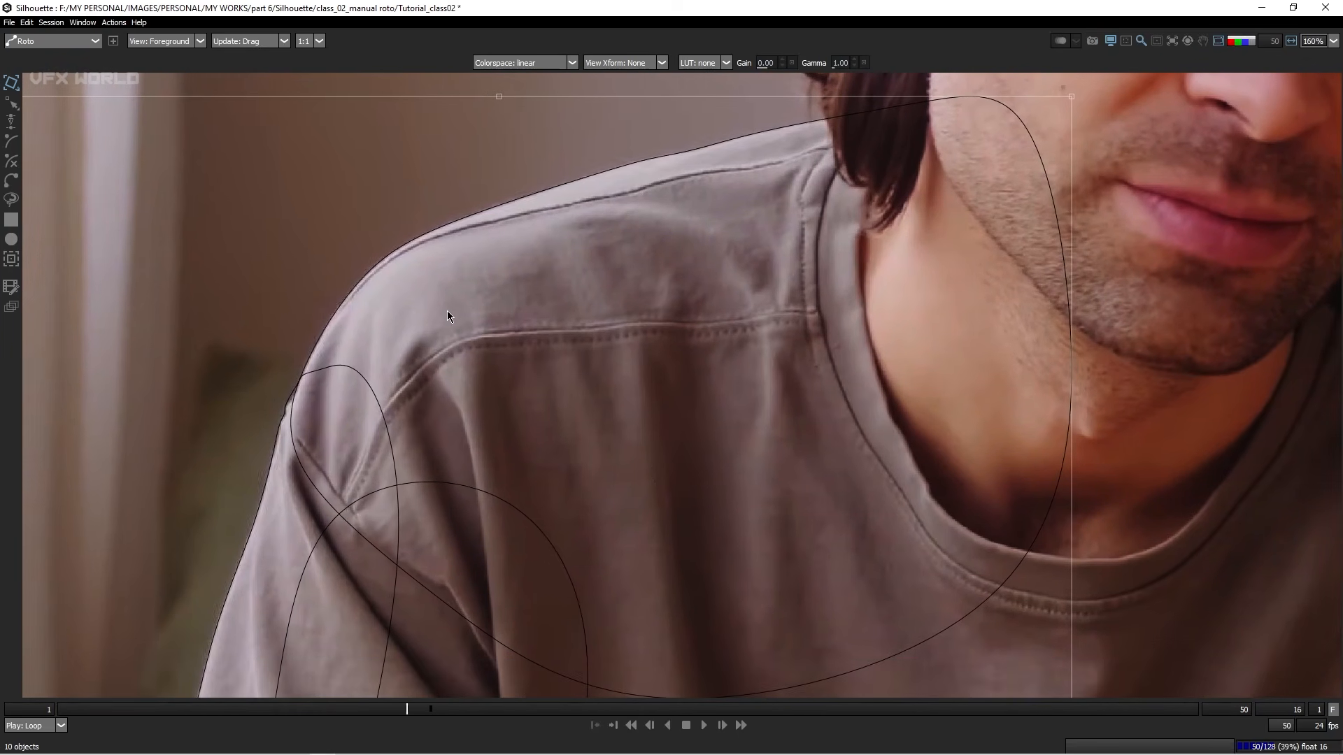
Step: Recheck the shoulder against frame 17, nudge all selected shapes slightly right at frame 16, and deselect them
key("x")
key("z")
key("x")
key("z")
key("Right")
key("Escape")
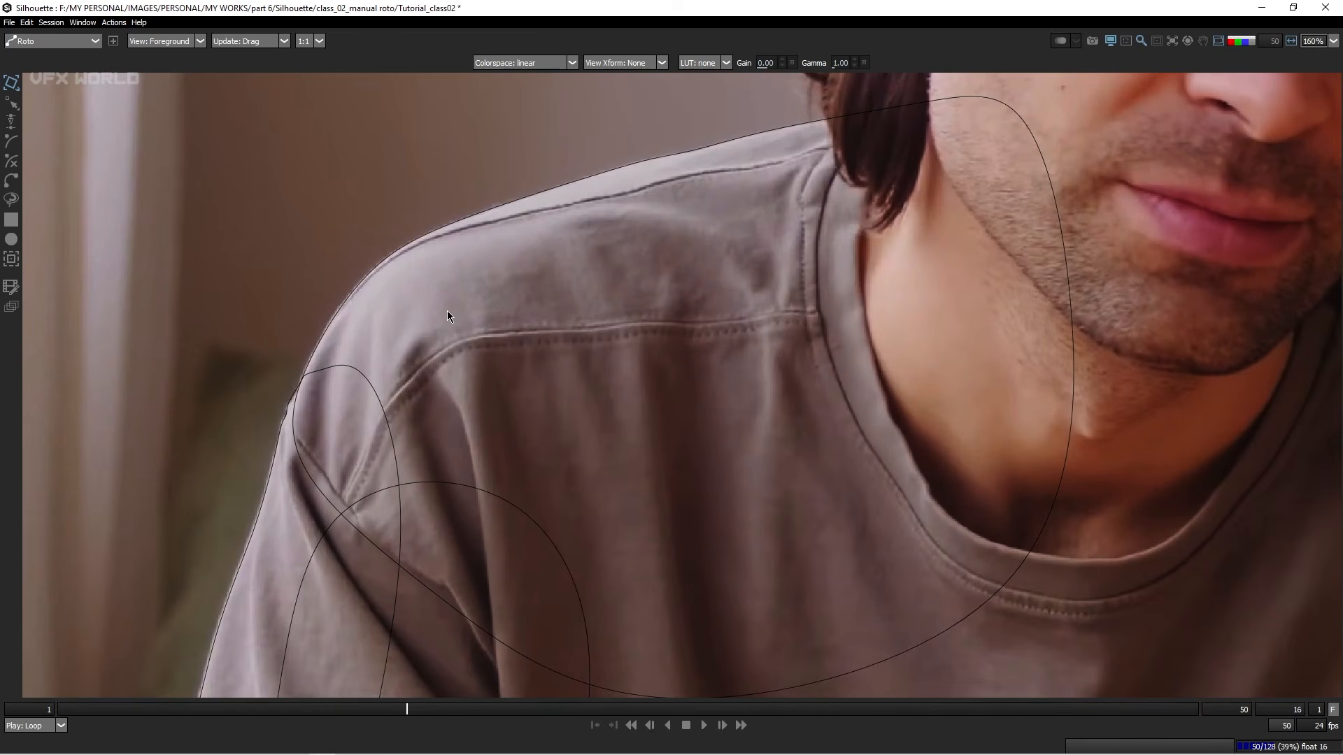
Step: Reshape the shoulder spline at frame 16 by nudging the control point on the shoulder's outer curve slightly left
left_click(347, 299)
key("t")
key("r")
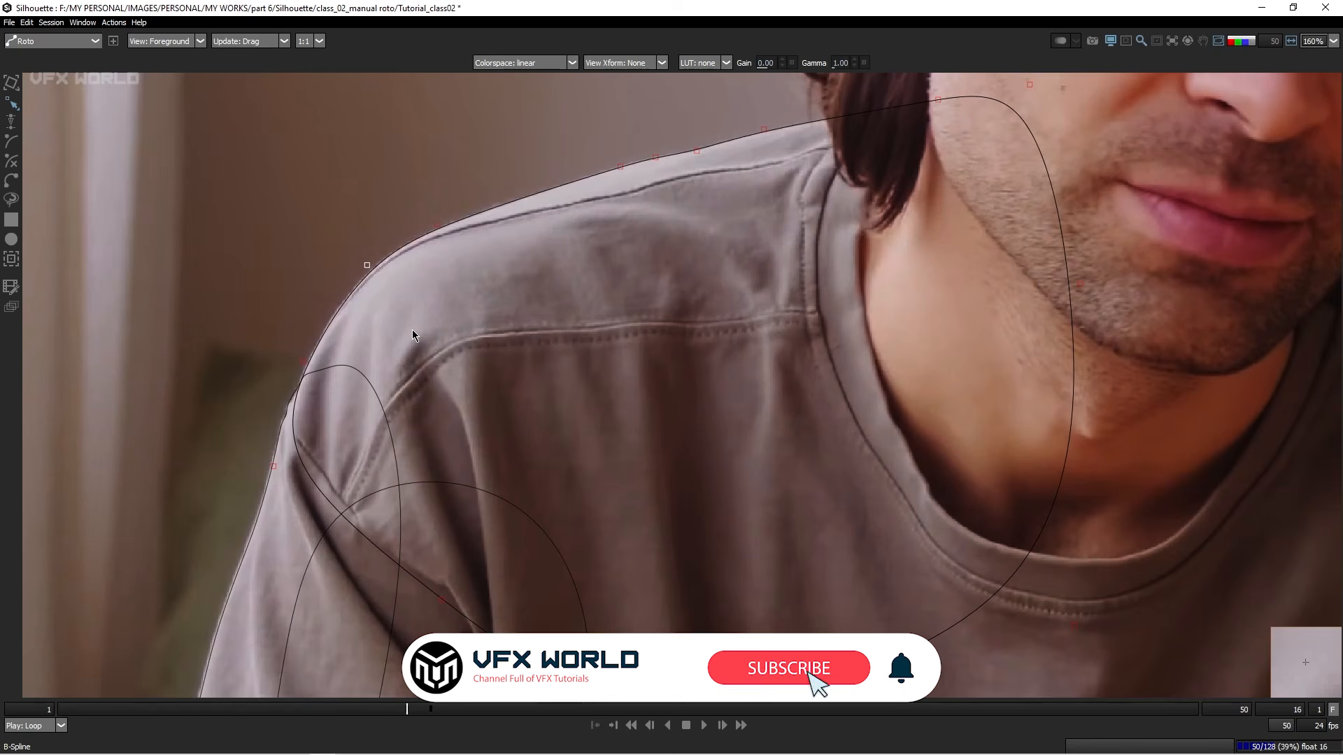
key("Left")
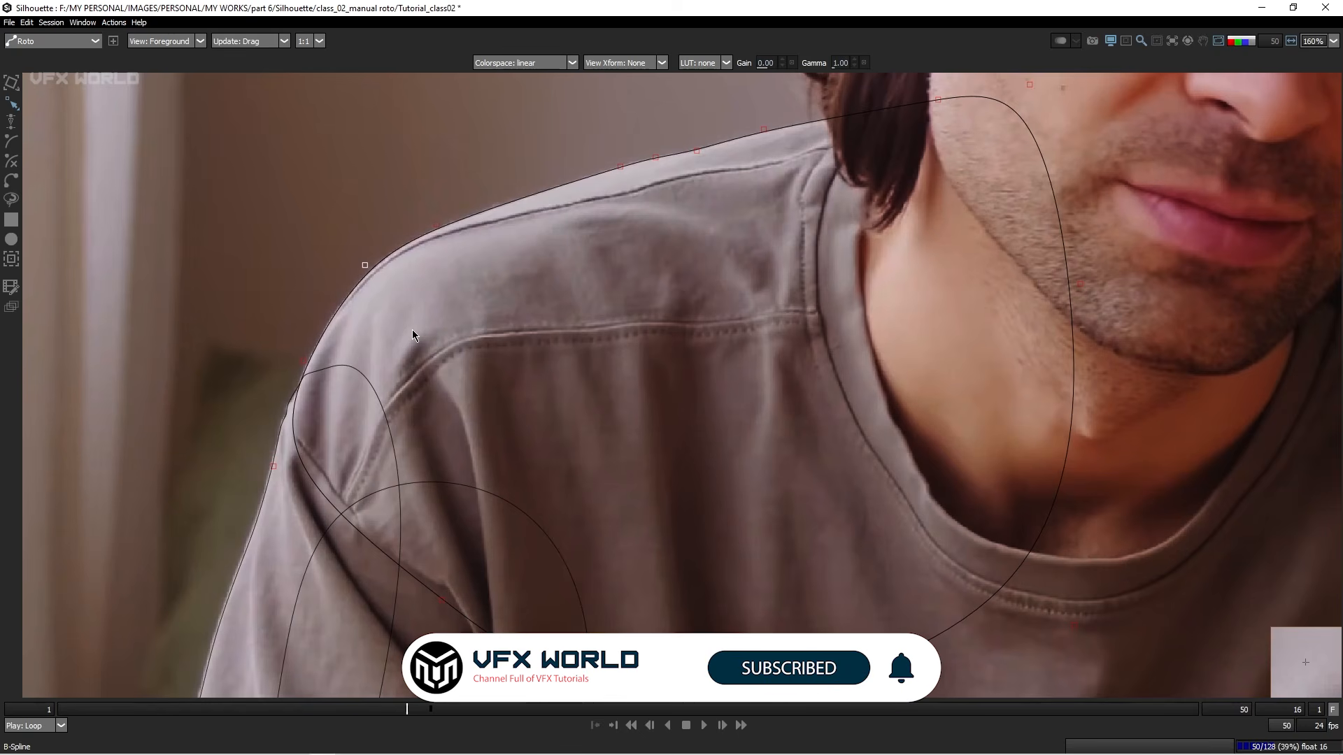
key("Up")
key("Down")
key("Left")
key("Left")
Step: Inspect the outline along the shoulder and down the outer sleeve, comparing the sleeve cuff between frames 16 and 17
scroll(297, 401, "up", 3)
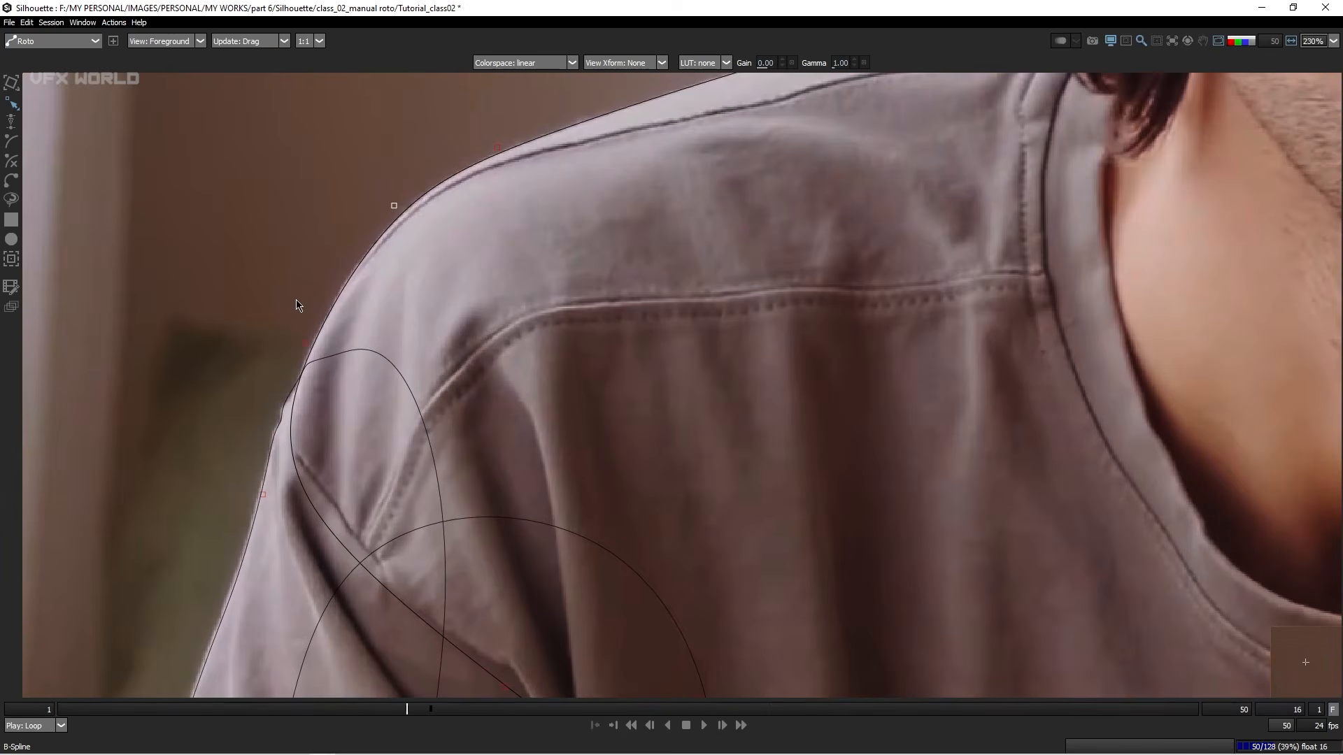
left_click_drag(641, 216, 480, 453)
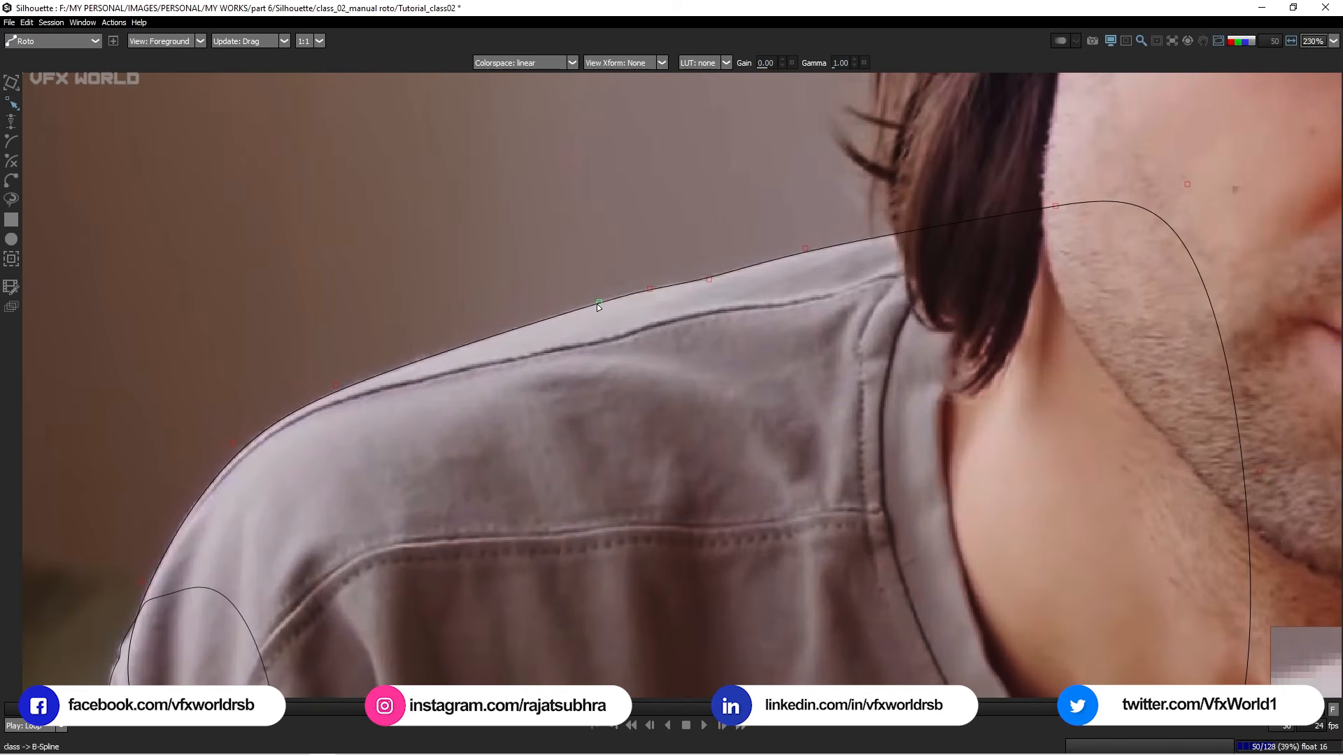
scroll(552, 402, "down", 2)
left_click_drag(552, 403, 631, 280)
left_click_drag(344, 682, 447, 330)
scroll(446, 329, "down", 2)
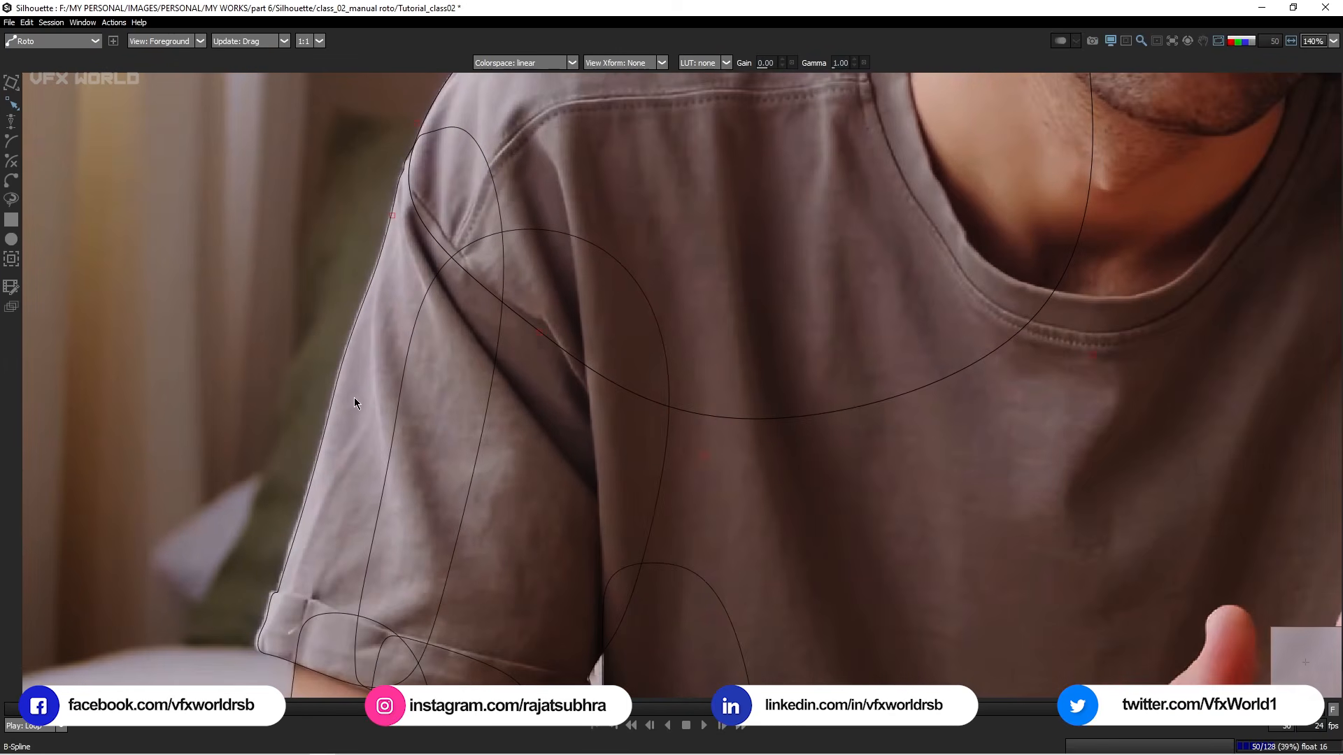
left_click_drag(374, 388, 488, 326)
scroll(473, 295, "down", 1)
scroll(473, 295, "up", 2)
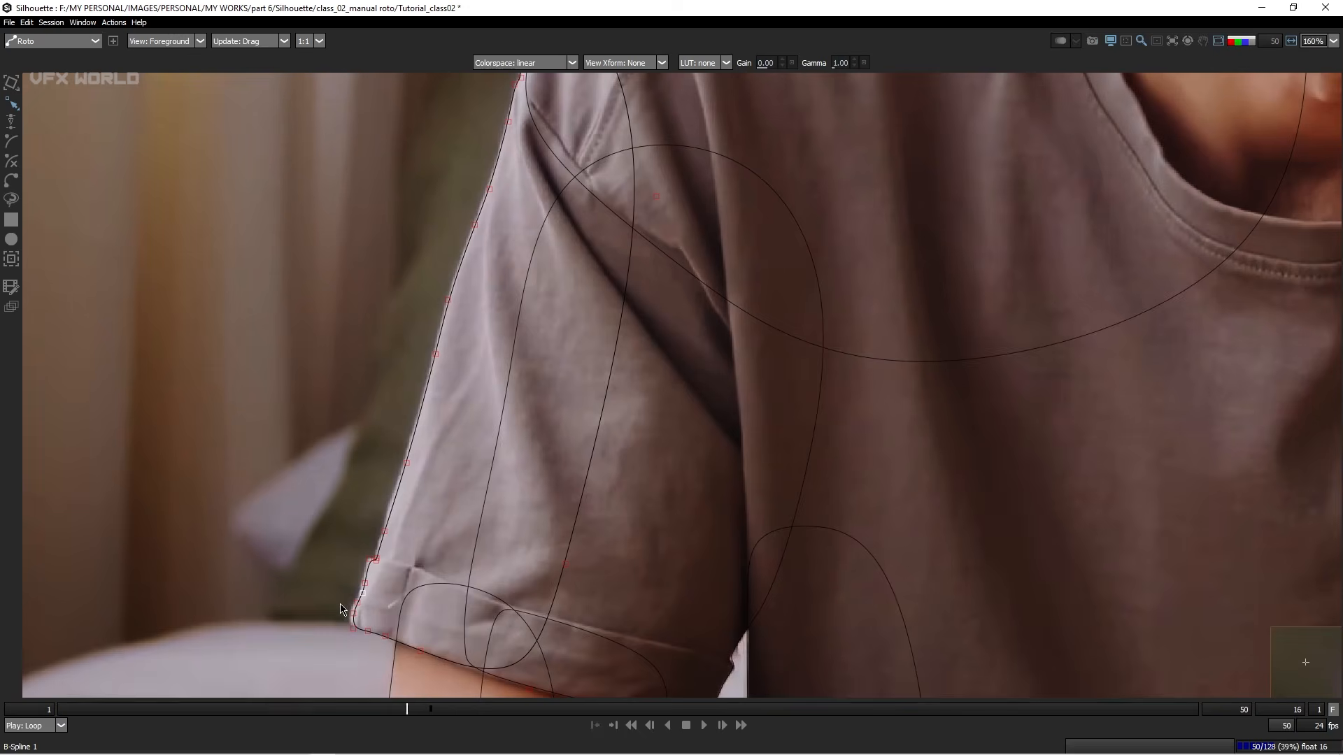
key("Right")
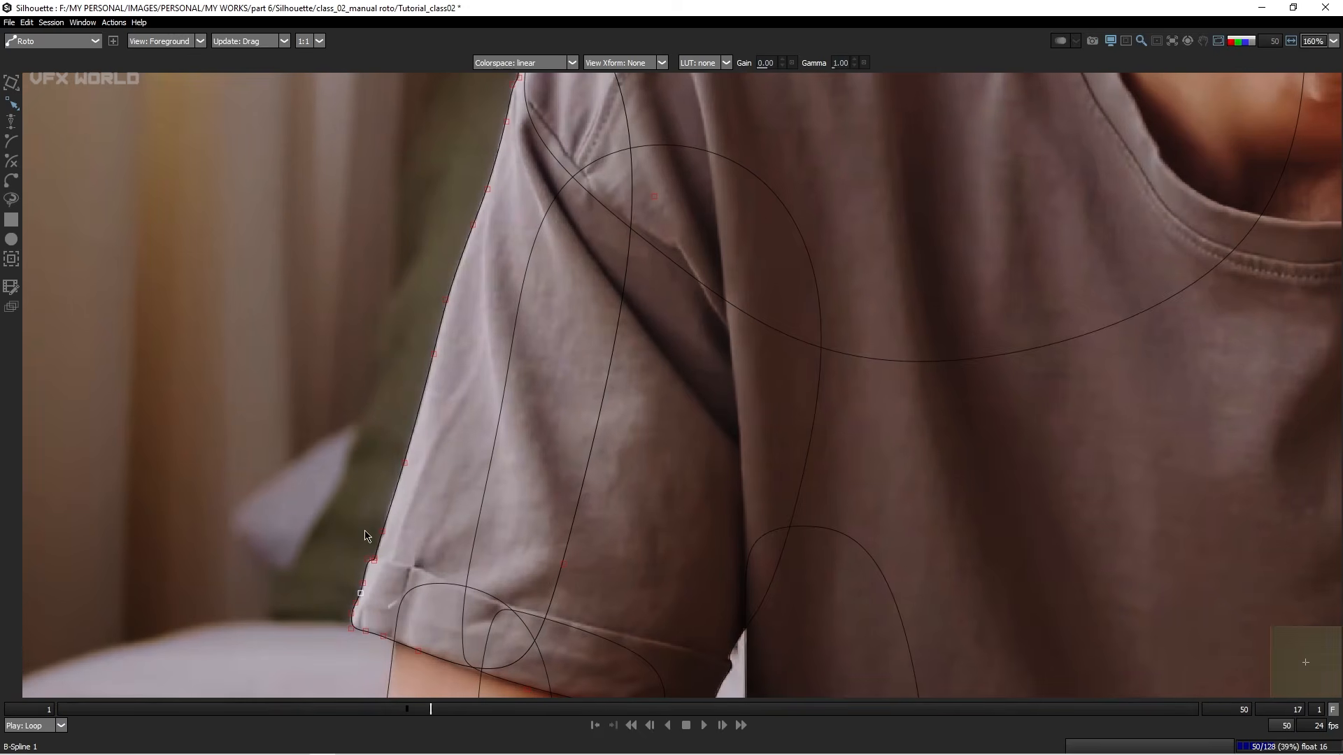
key("Left")
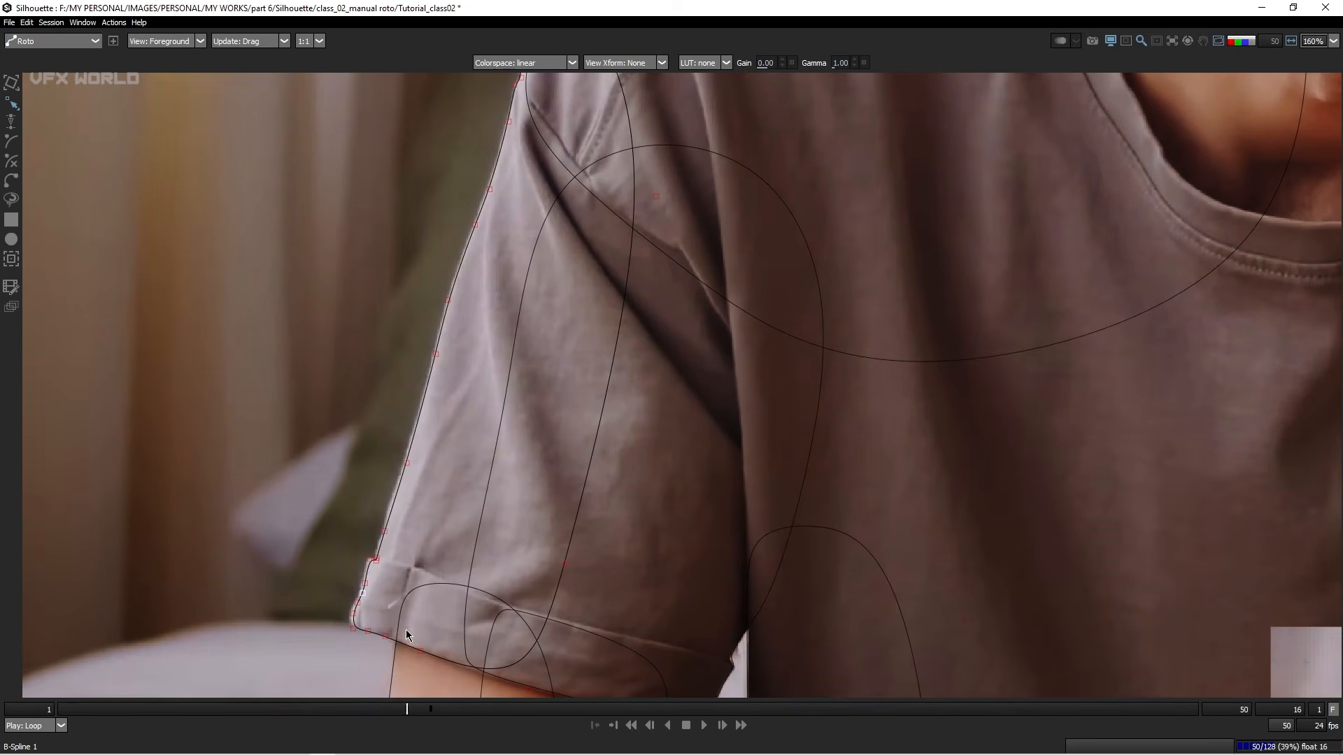
Step: Stretch the outer sleeve shape slightly outward at its cuff corner on frame 16 and compare the fit with frame 17
scroll(395, 558, "up", 2)
left_click_drag(395, 555, 409, 471)
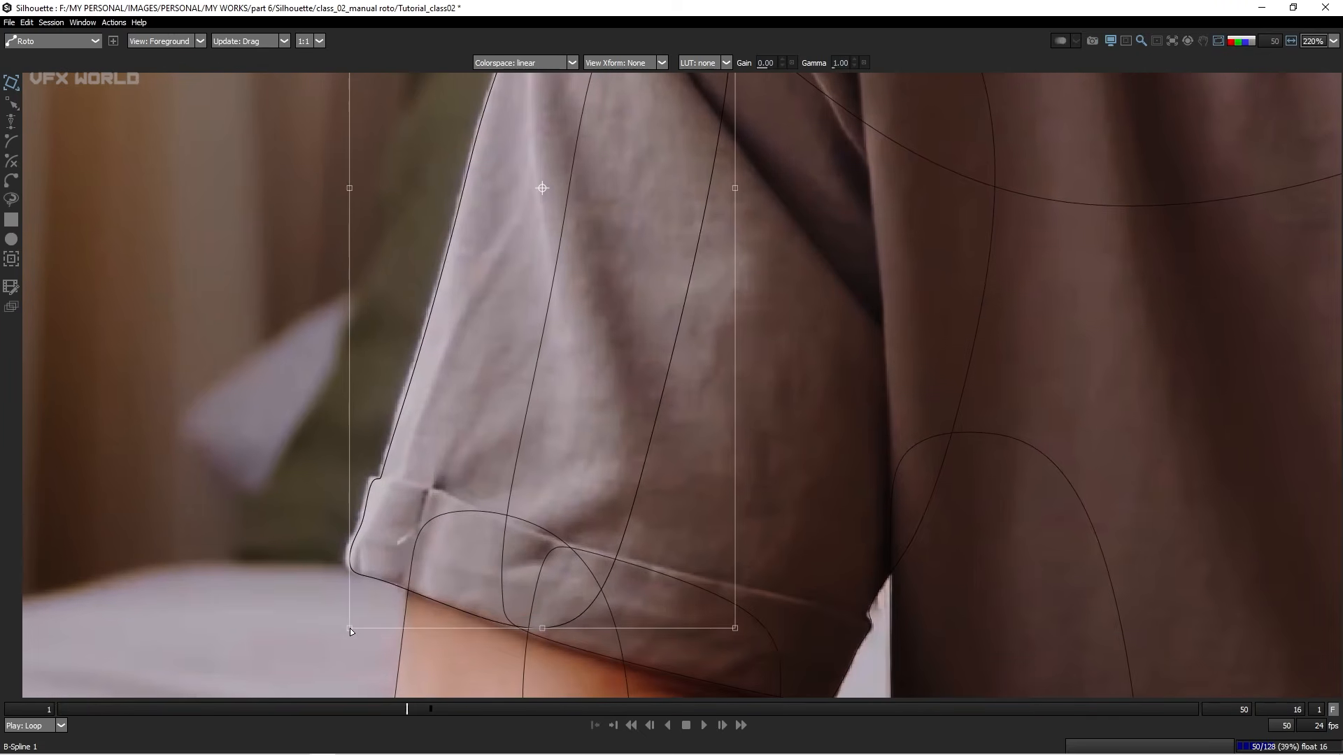
scroll(357, 627, "up", 2)
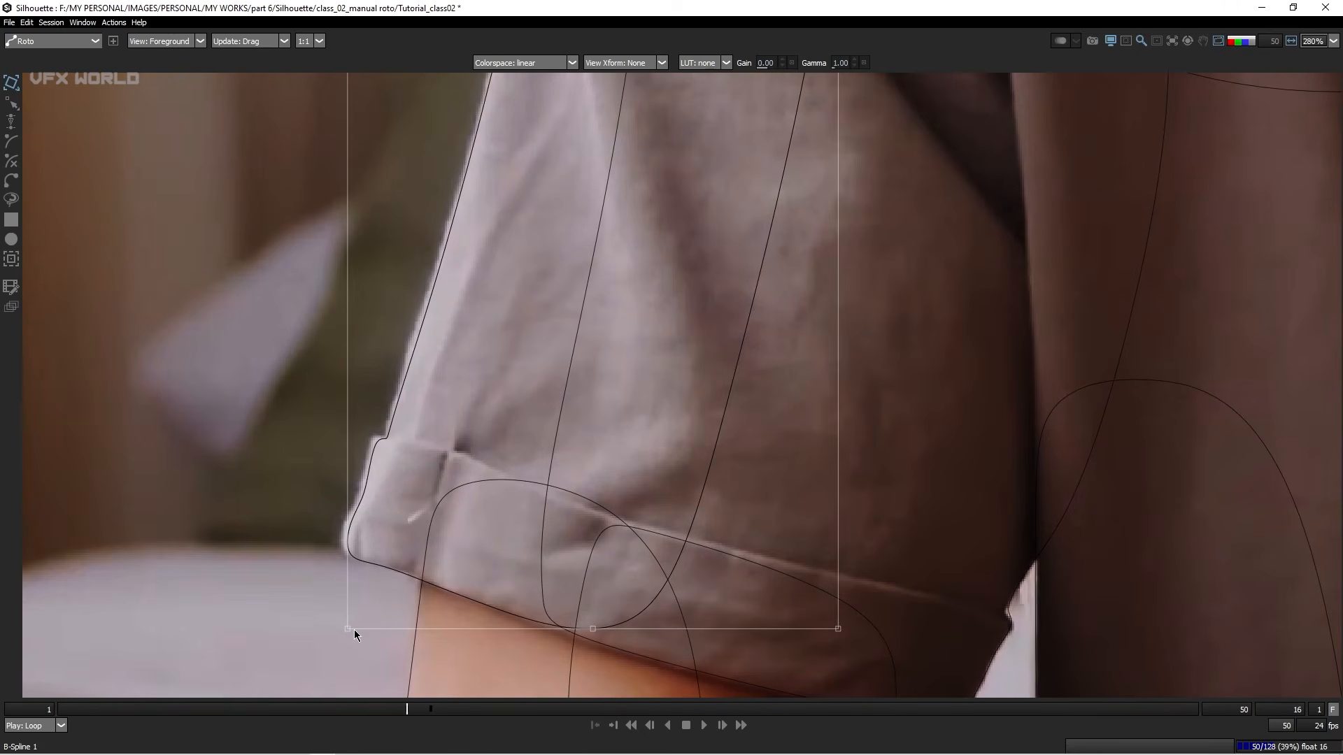
mouse_move(350, 630)
left_mouse_down()
mouse_move(344, 589)
mouse_move(330, 611)
mouse_move(274, 476)
mouse_move(423, 548)
mouse_move(337, 569)
mouse_move(439, 498)
mouse_move(406, 498)
mouse_move(342, 627)
left_mouse_up()
scroll(409, 375, "down", 2)
scroll(408, 374, "down", 3)
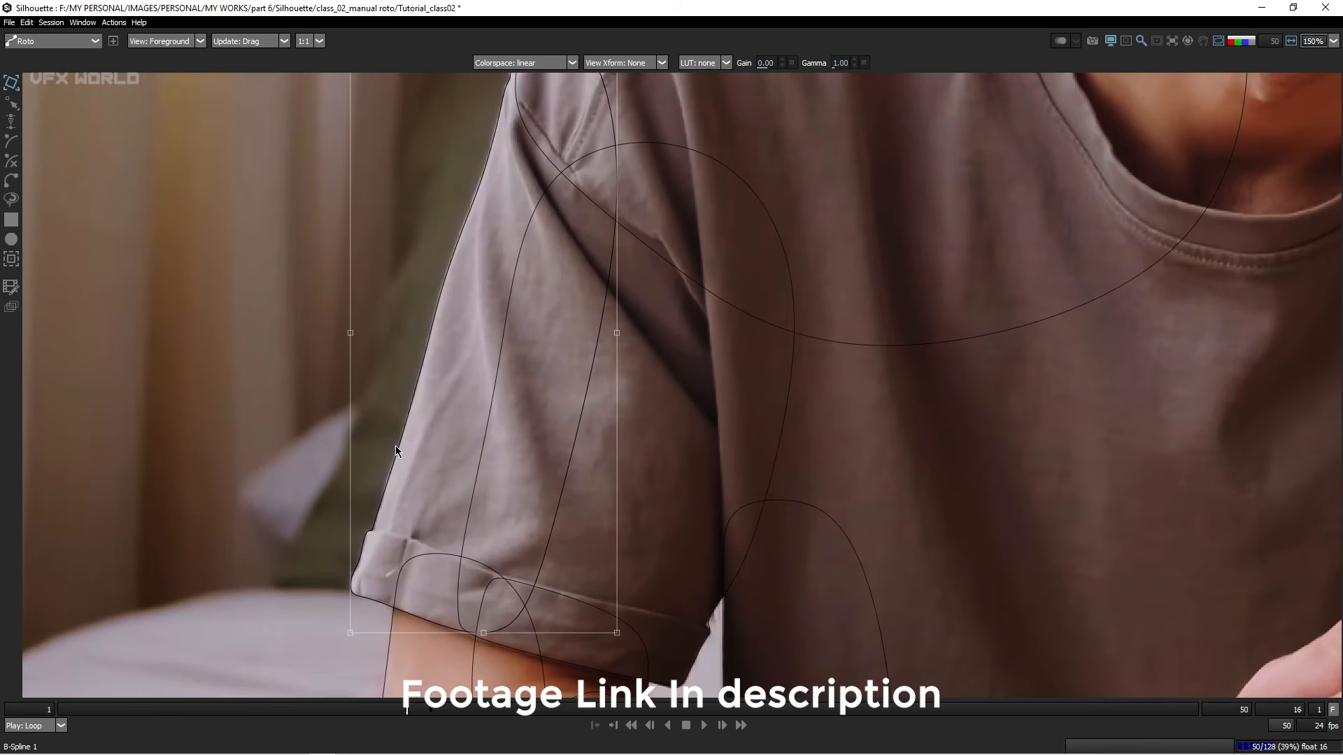
key("Right")
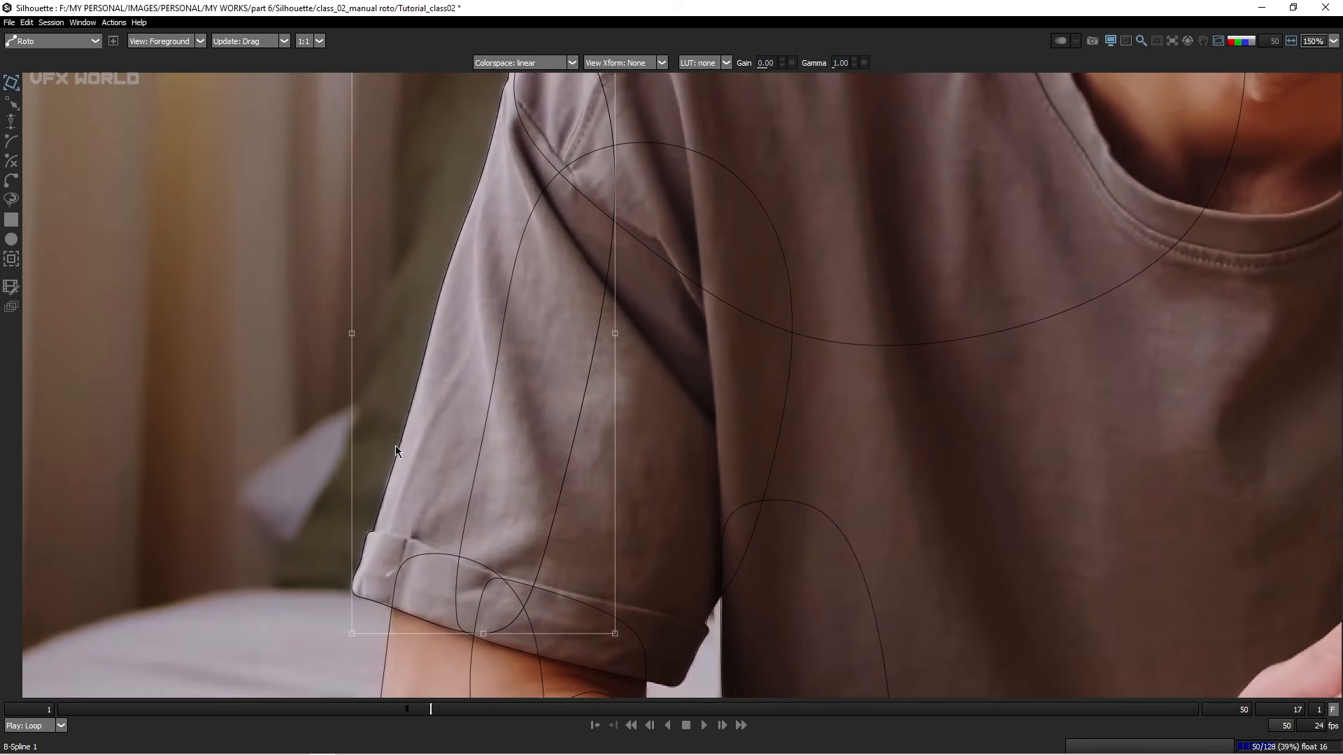
key("Left")
Step: Compare the inner sleeve shape between frames 16 and 17, fine-tune its cuff corner at frame 16, and deselect it
scroll(424, 480, "down", 1)
left_click_drag(423, 479, 383, 240)
scroll(636, 402, "up", 3)
left_click(635, 412)
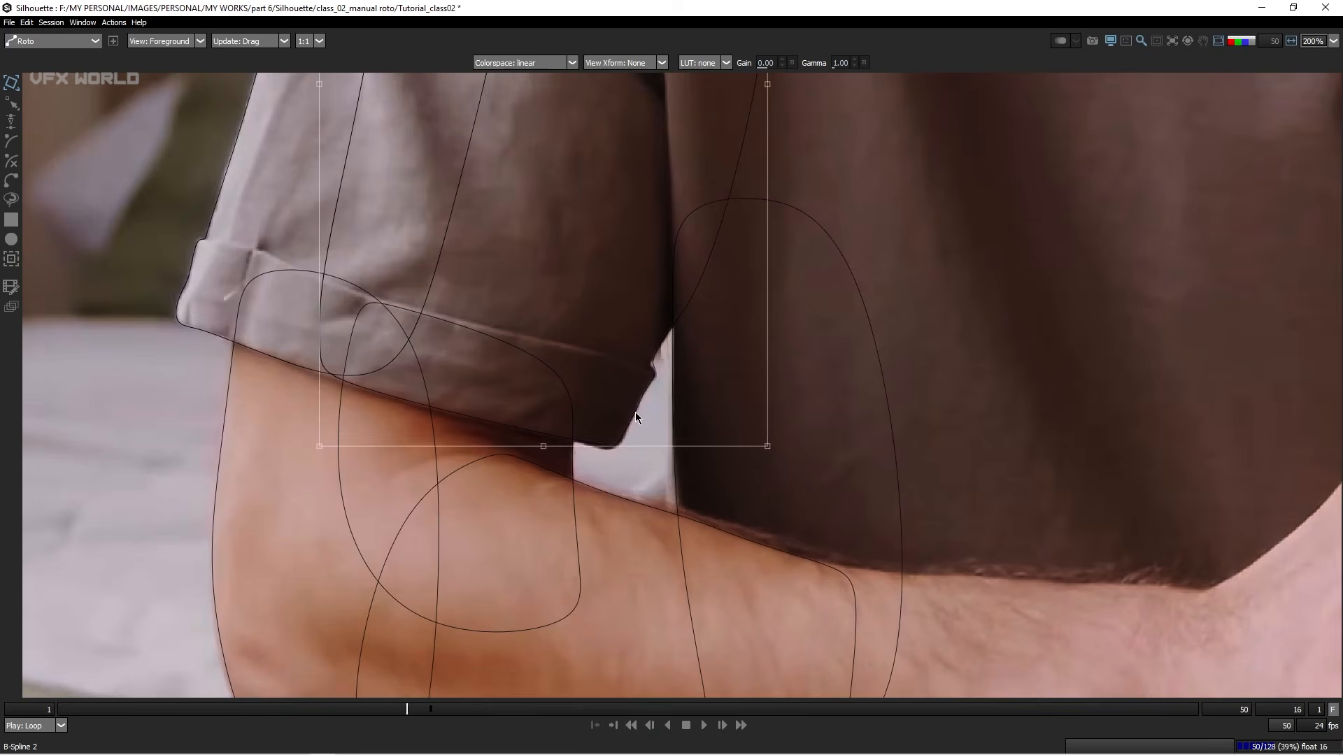
scroll(635, 418, "up", 1)
key("Right")
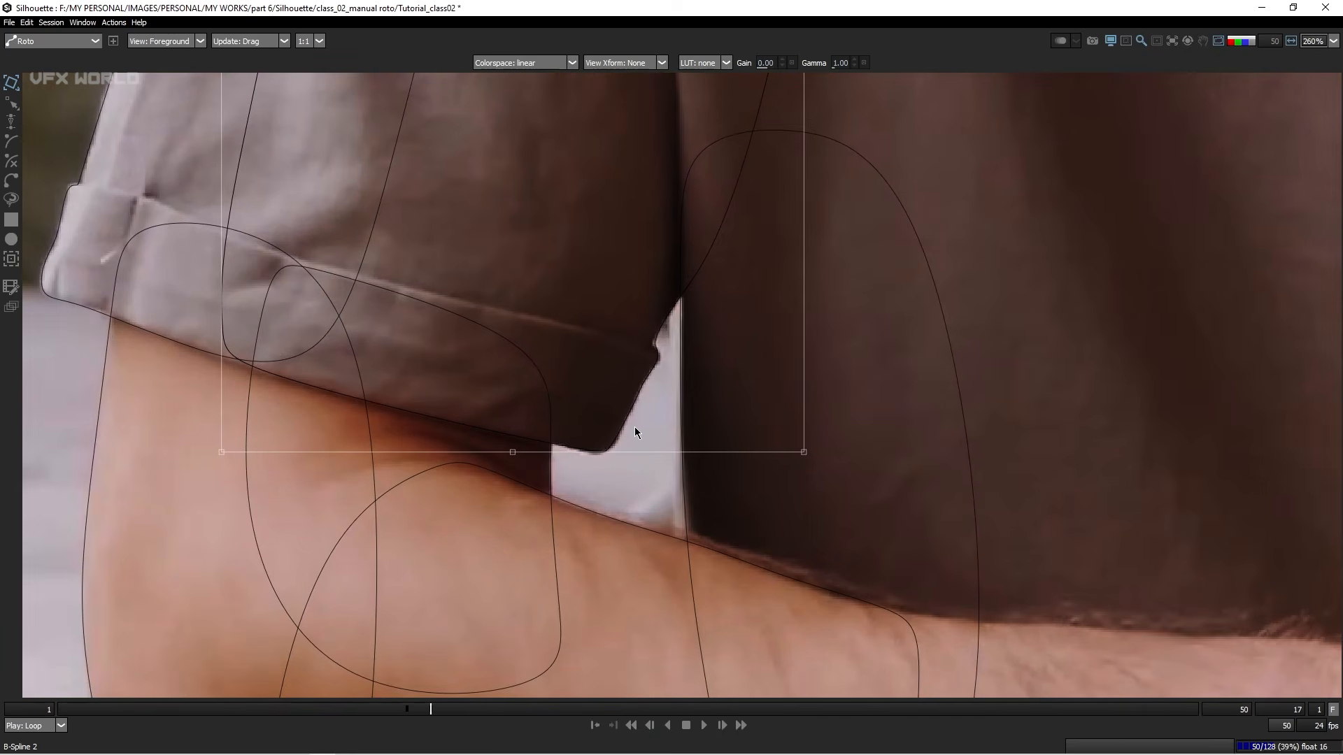
key("Left")
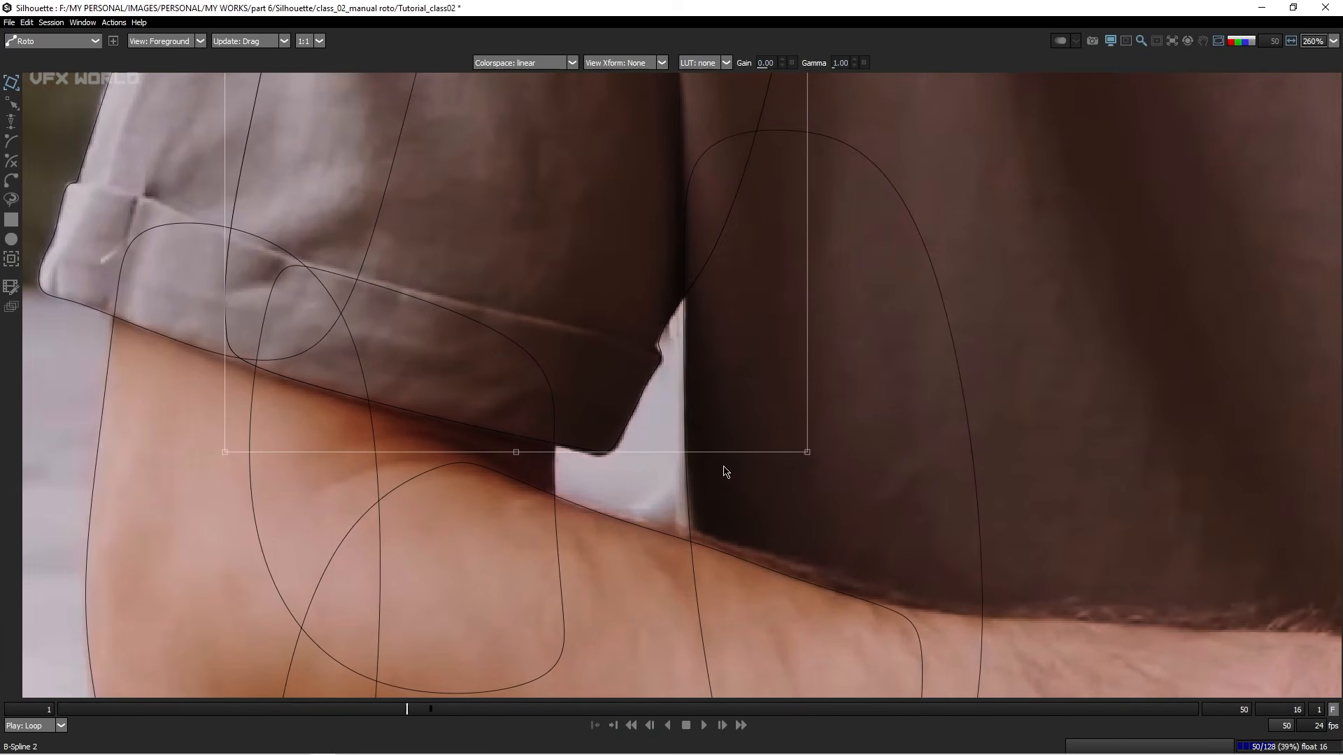
left_click(808, 459)
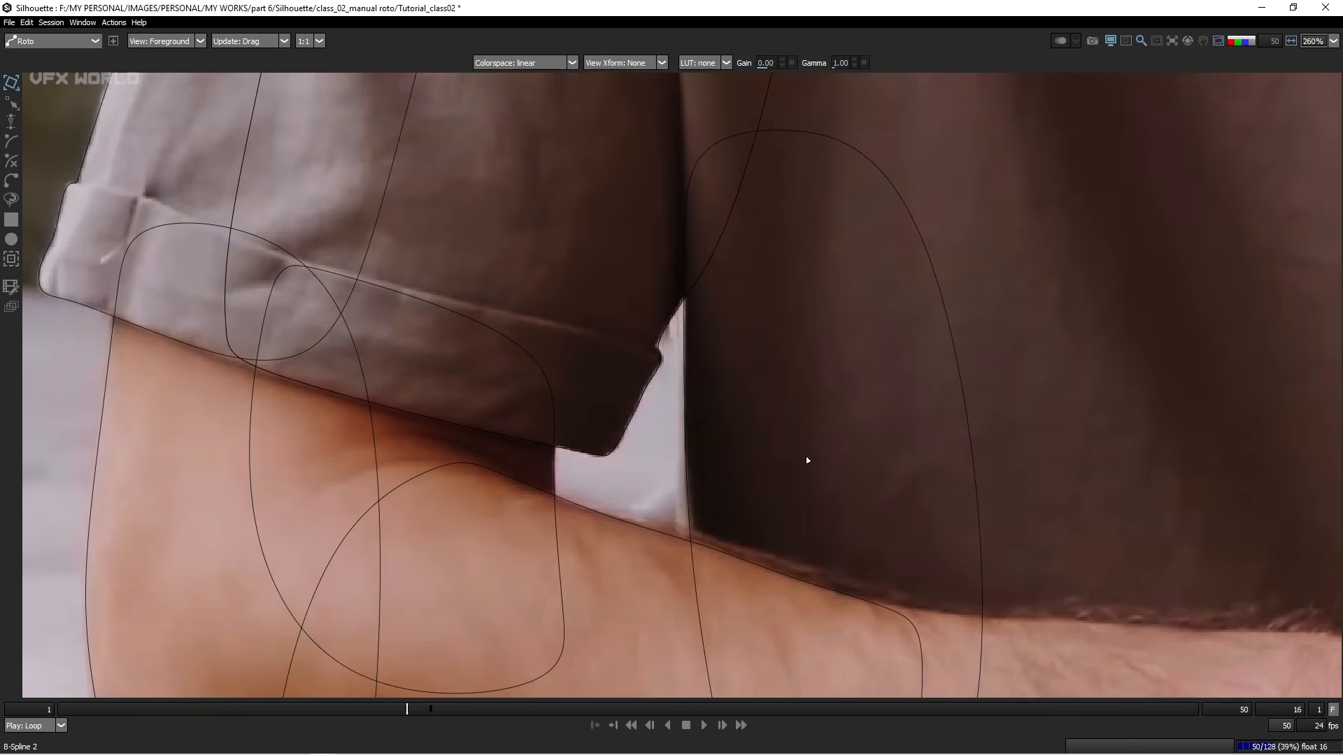
scroll(805, 456, "down", 10)
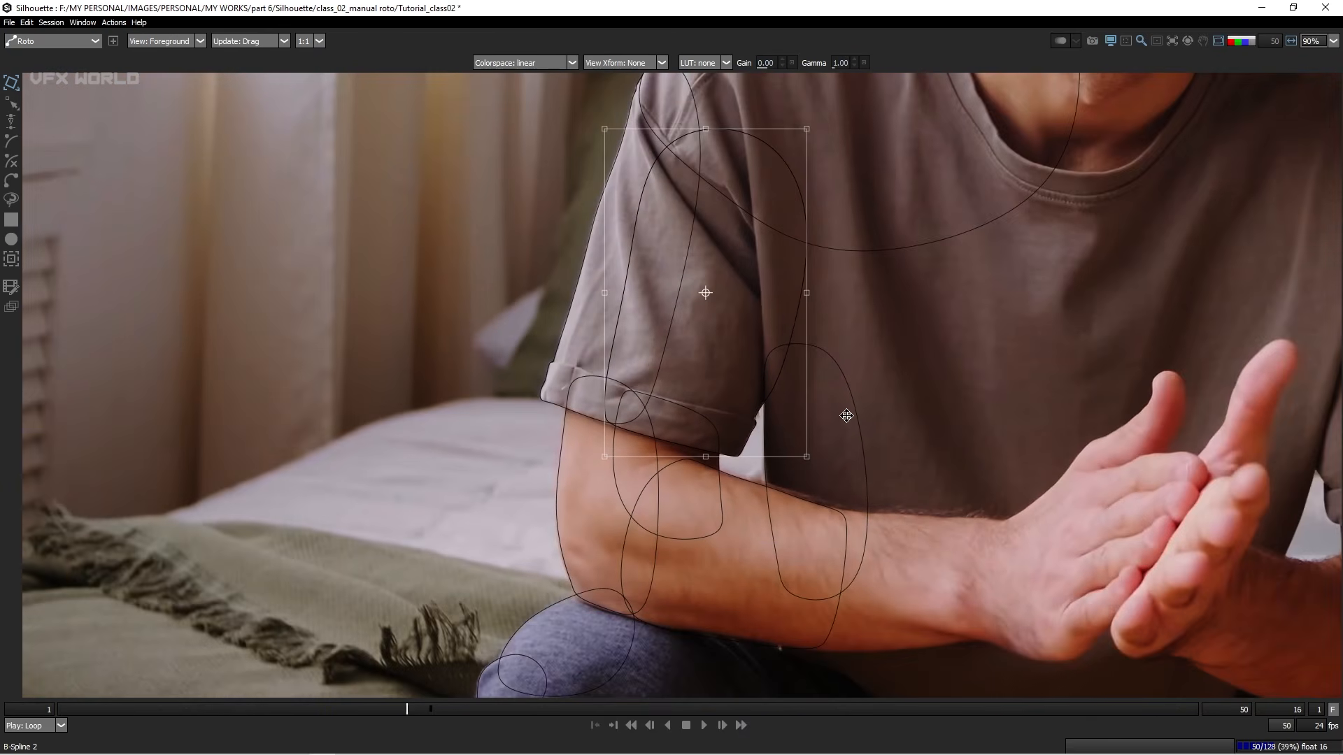
scroll(846, 416, "down", 5)
left_click_drag(847, 415, 616, 428)
left_click(656, 439)
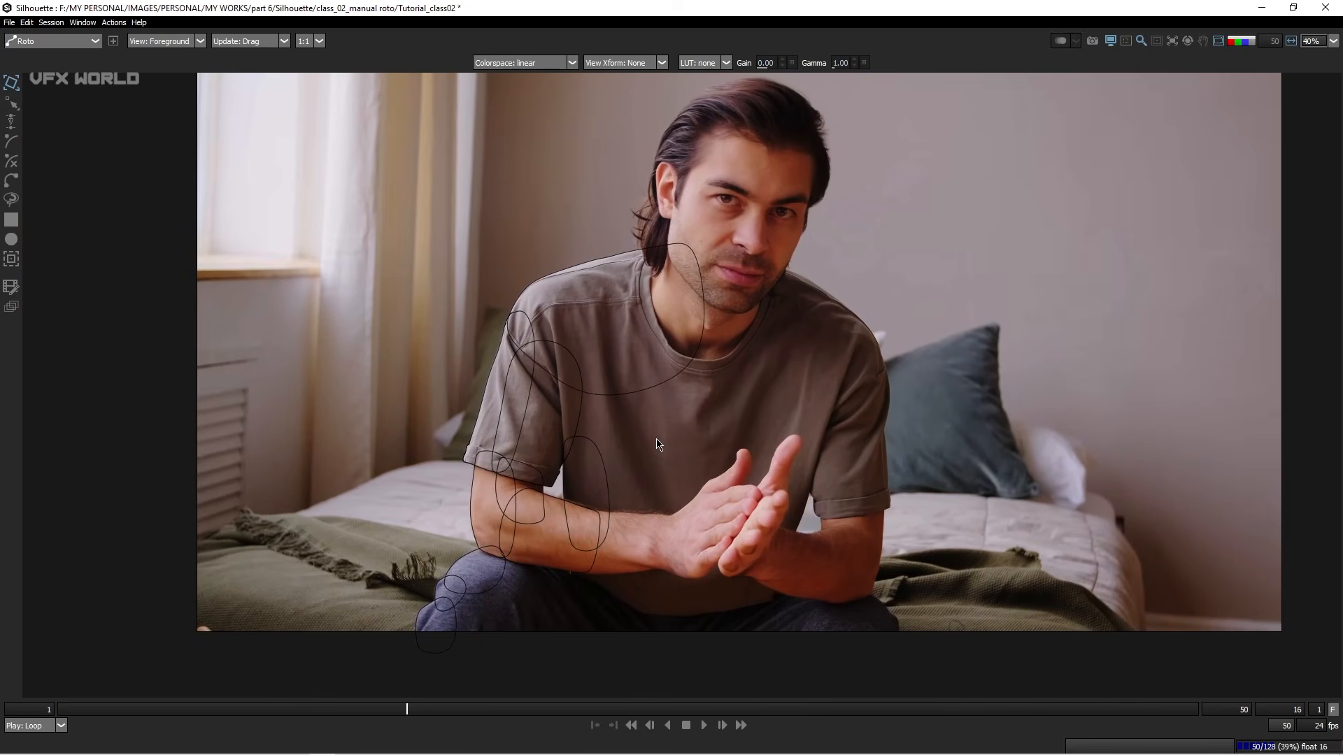